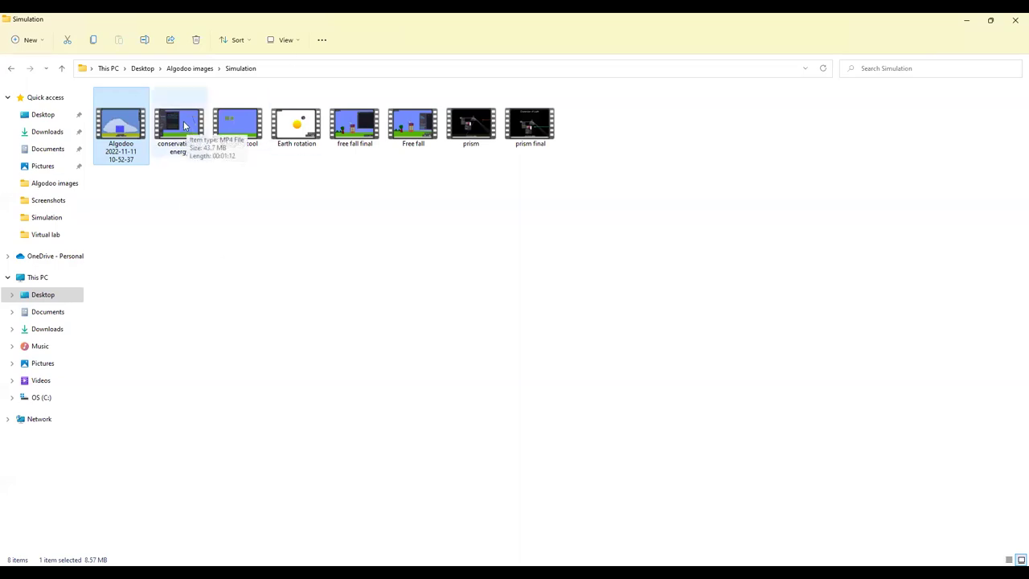
Step: View the conservation of energy, prism final, free fall final and Earth rotation videos in the Simulation folder
click(184, 126)
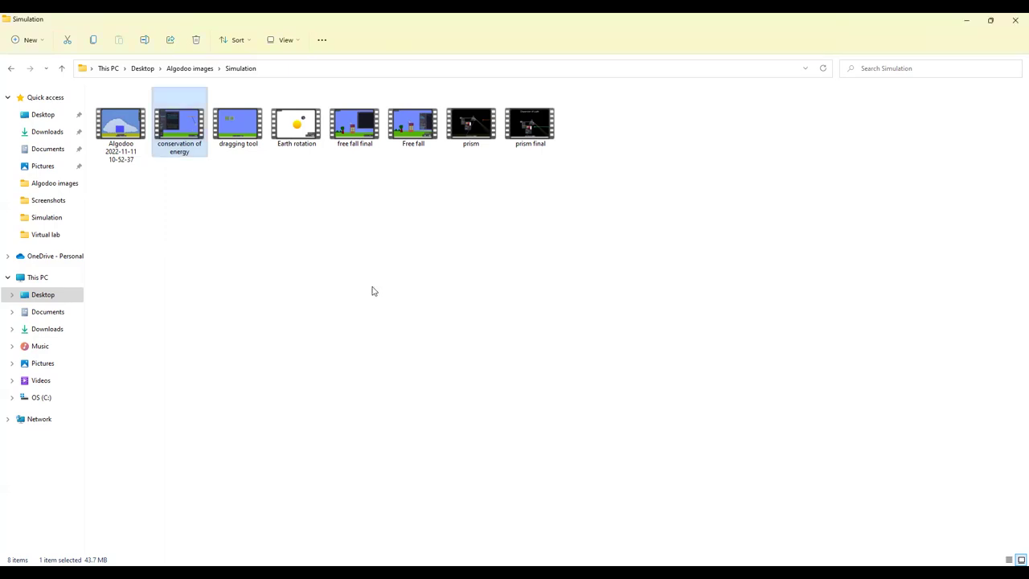
click(476, 131)
click(518, 131)
double_click(518, 130)
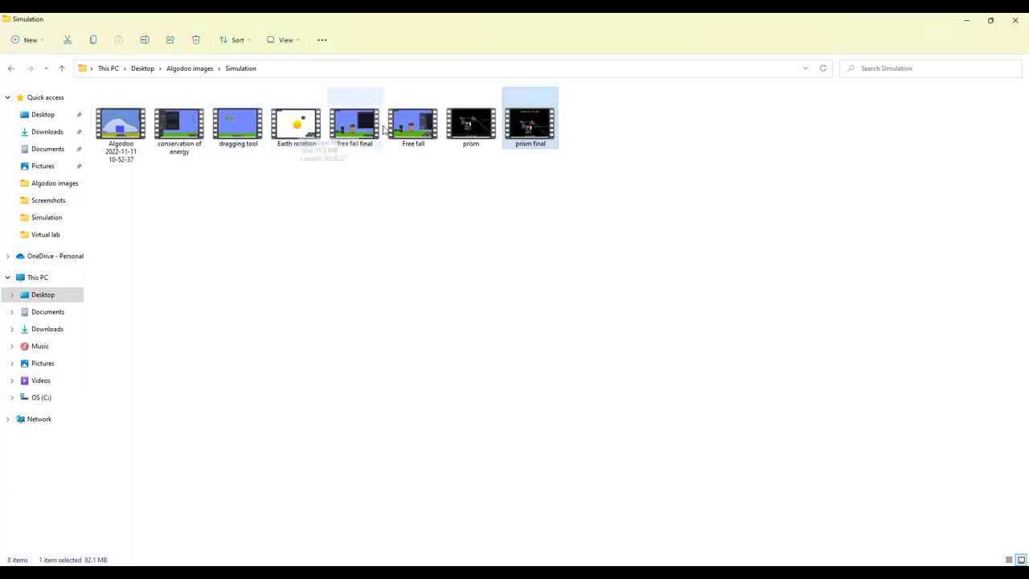
click(354, 133)
double_click(353, 133)
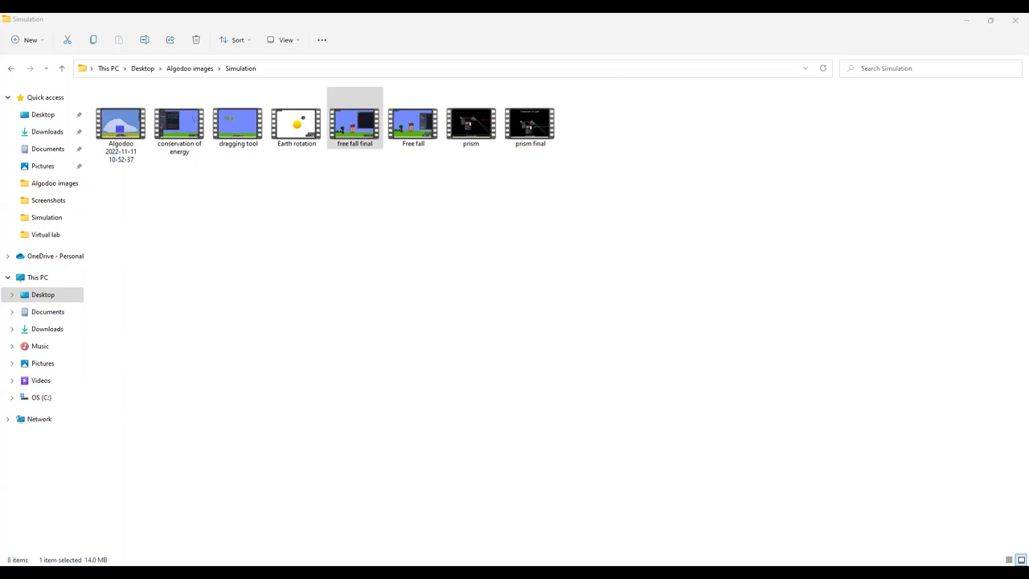
click(290, 135)
double_click(290, 135)
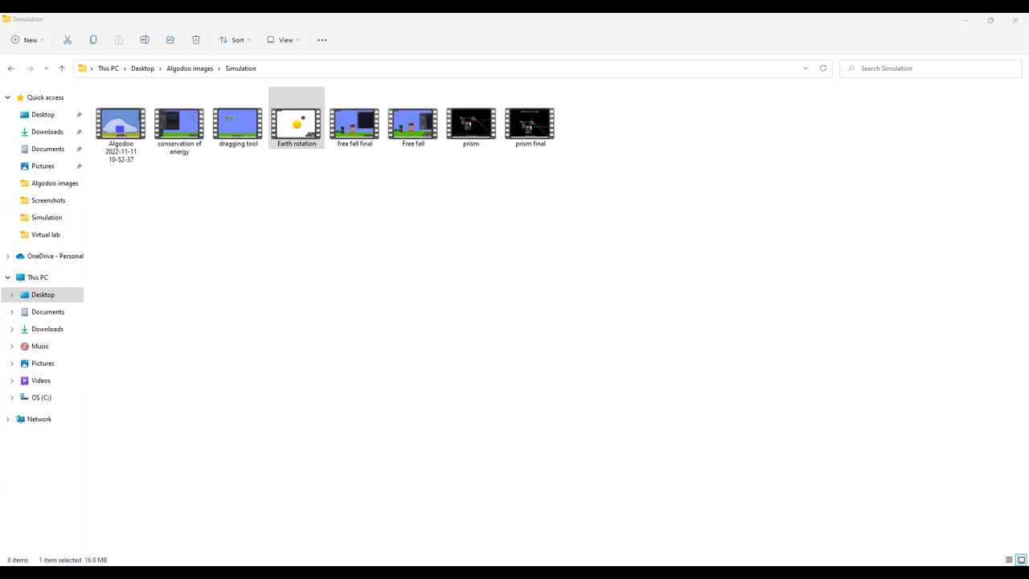
Step: Switch to Algodoo
click(633, 515)
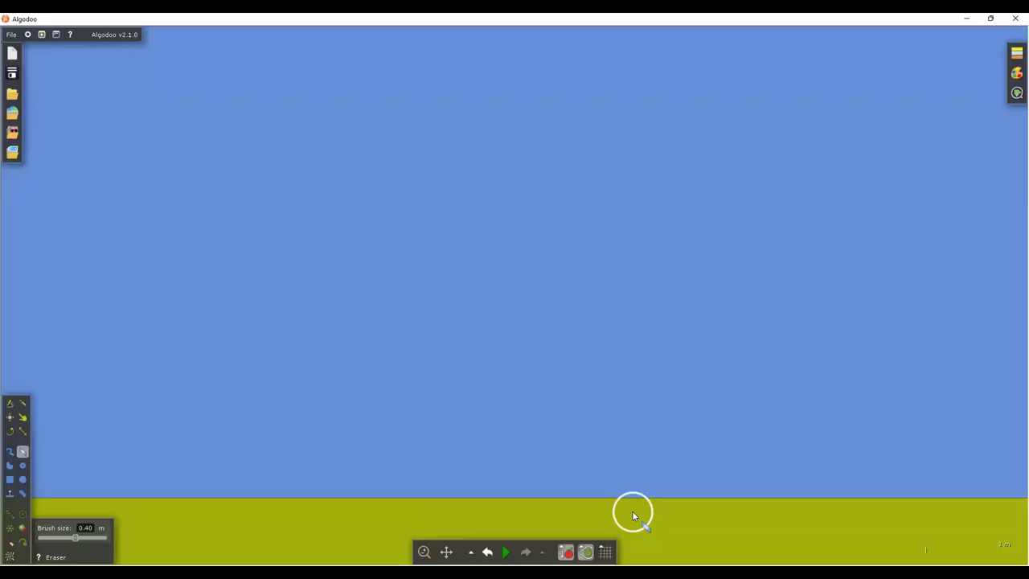
click(660, 413)
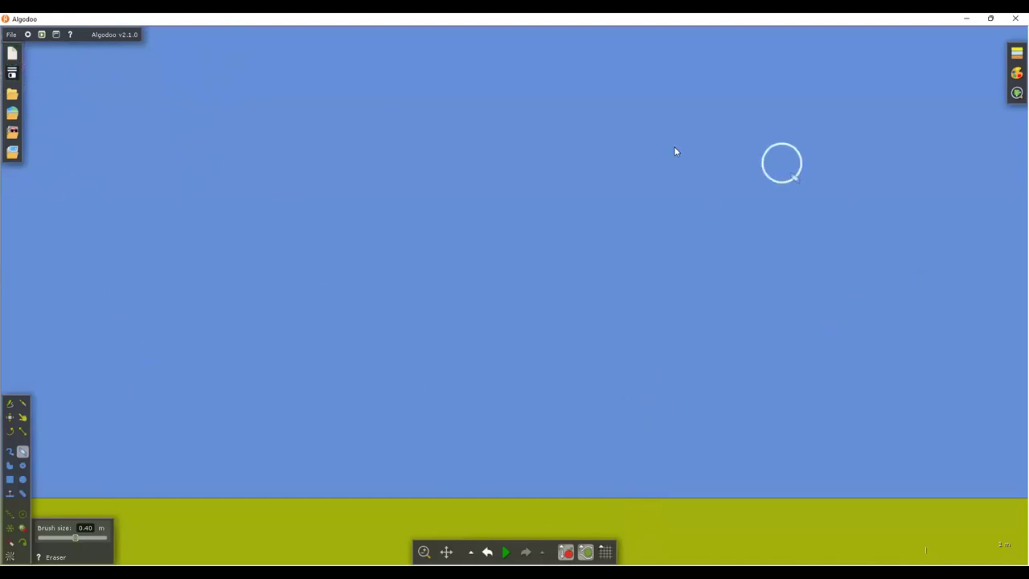
Step: Create a new scene with the Autumn palette, followed by one with the Default palette
click(13, 52)
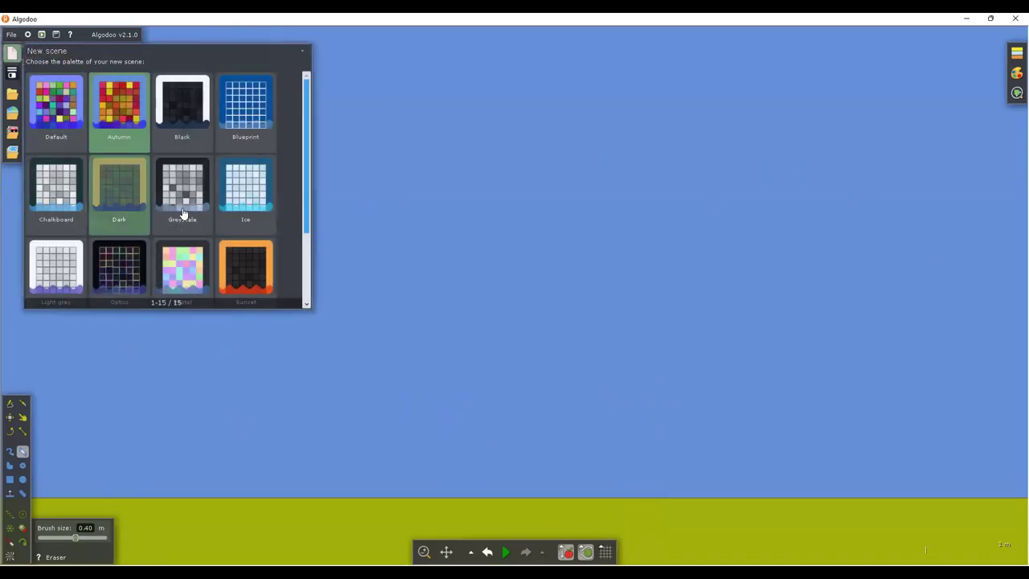
scroll(224, 141, down, 2)
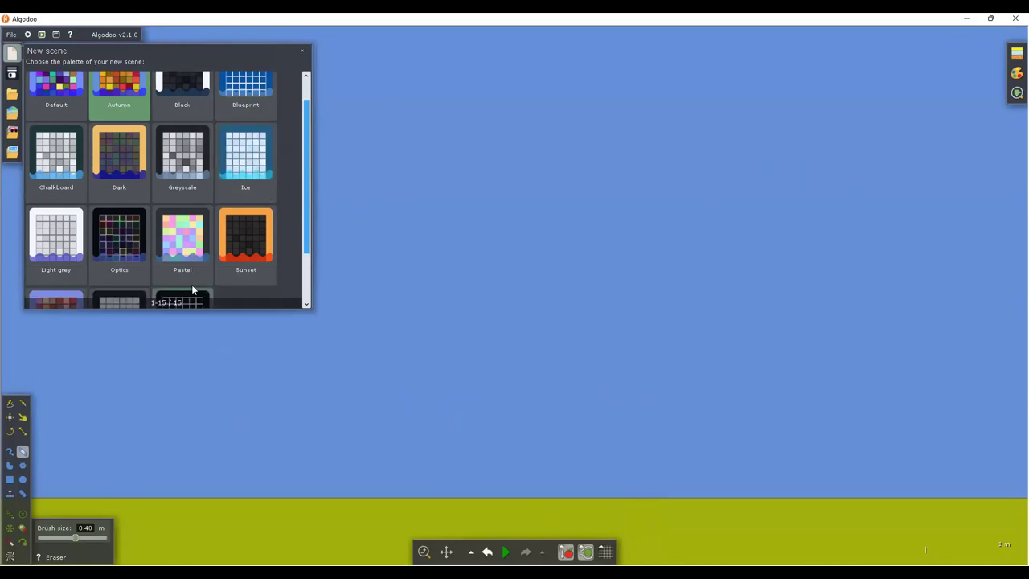
scroll(222, 151, down, 1)
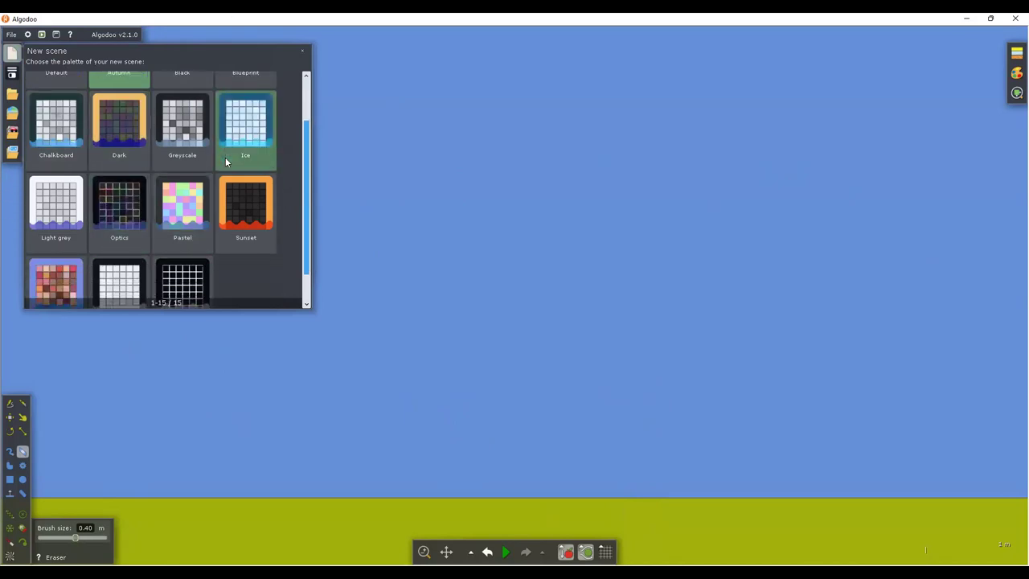
scroll(225, 156, up, 3)
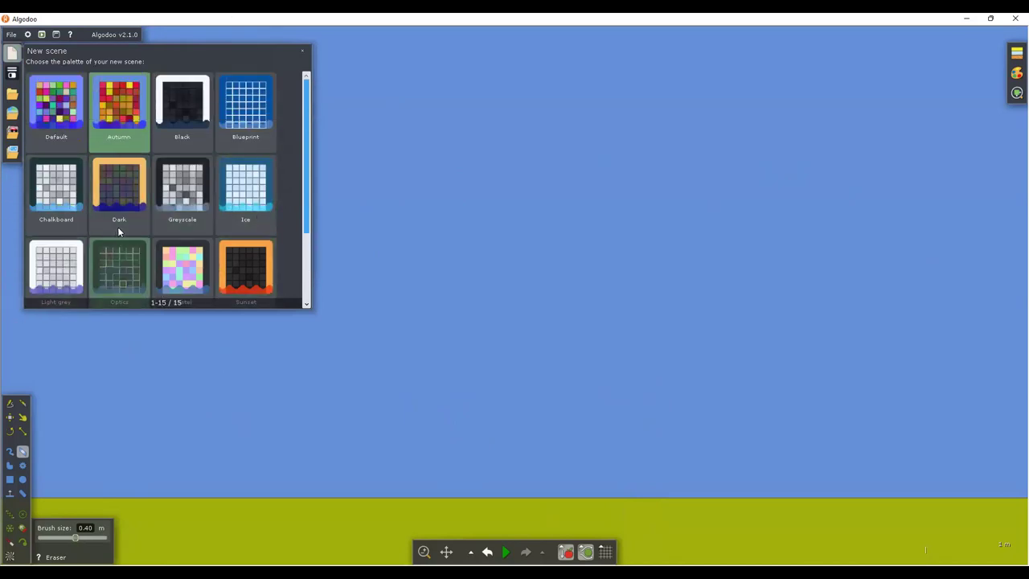
click(120, 114)
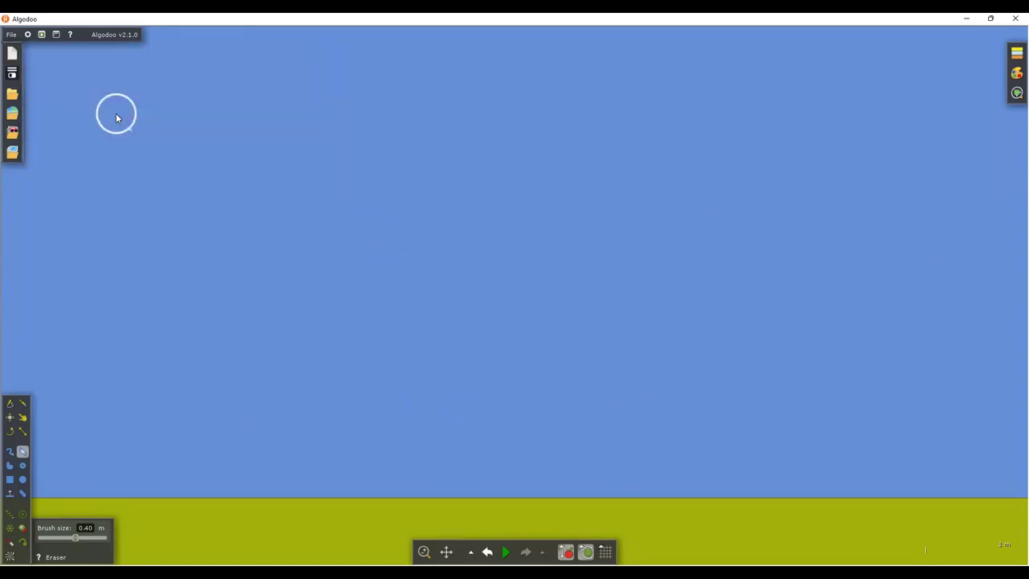
click(6, 53)
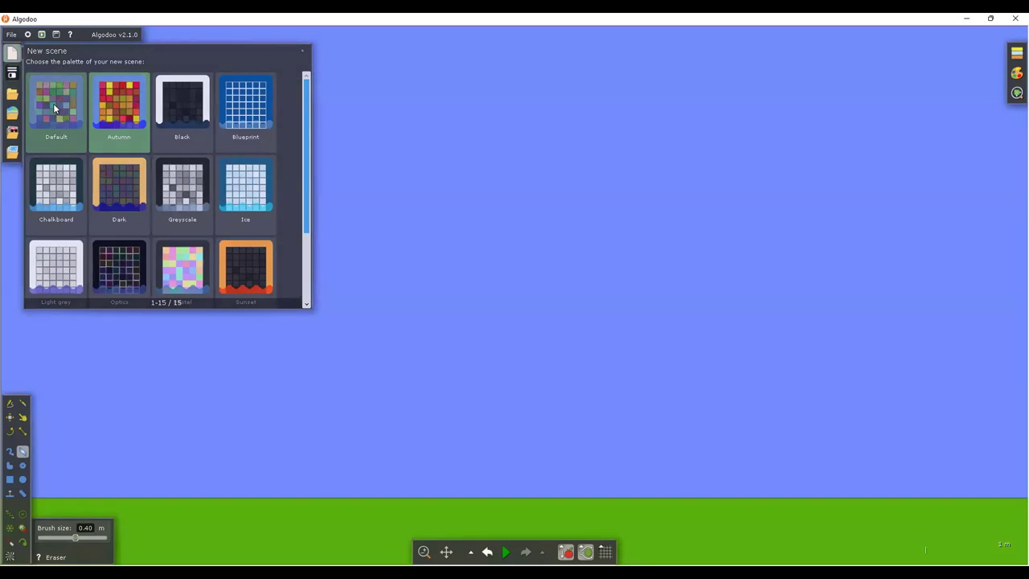
click(53, 103)
Step: Create a new scene with the Optics palette and sketch a triangle above the ground near the middle of the scene
click(12, 53)
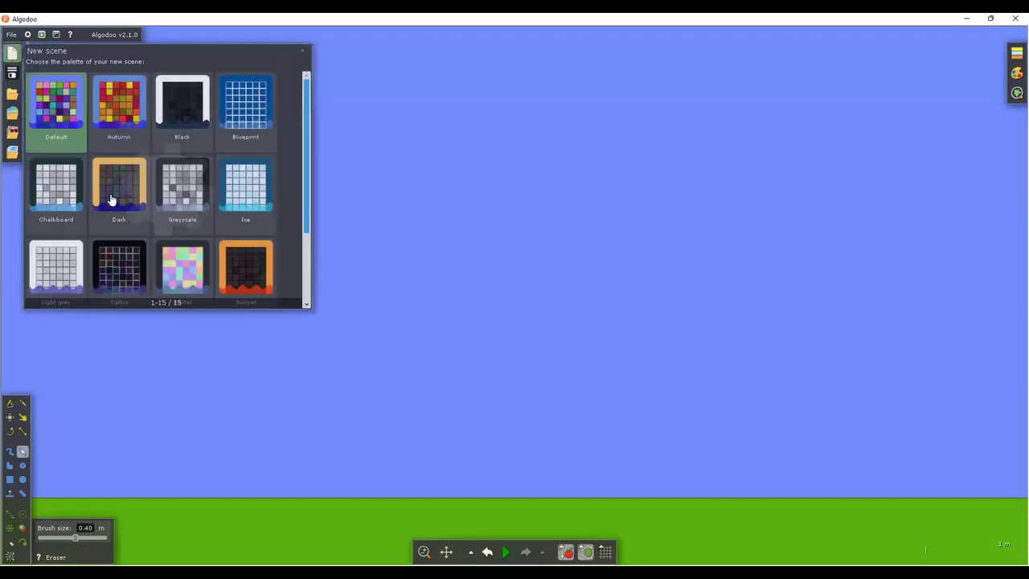
click(126, 262)
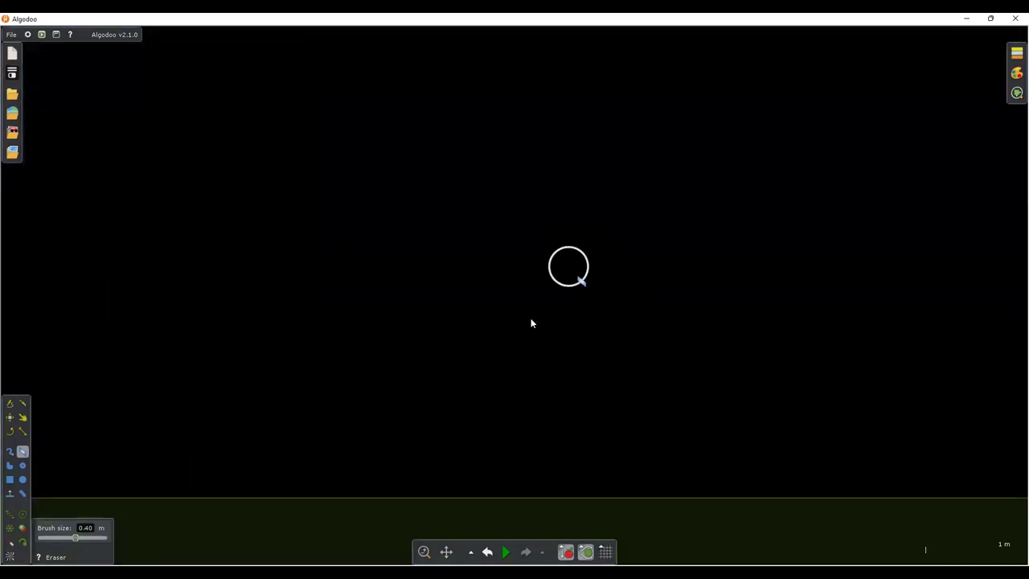
click(8, 406)
mouse_move(538, 239)
mouse_down()
mouse_move(482, 356)
mouse_move(650, 355)
mouse_up()
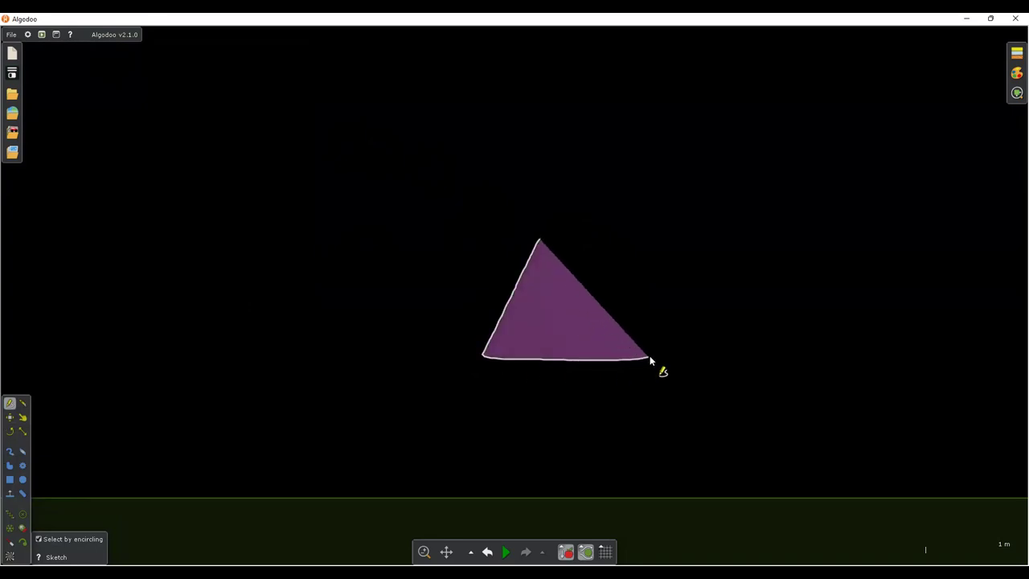
Step: Change the triangle's material to Glass
click(561, 321)
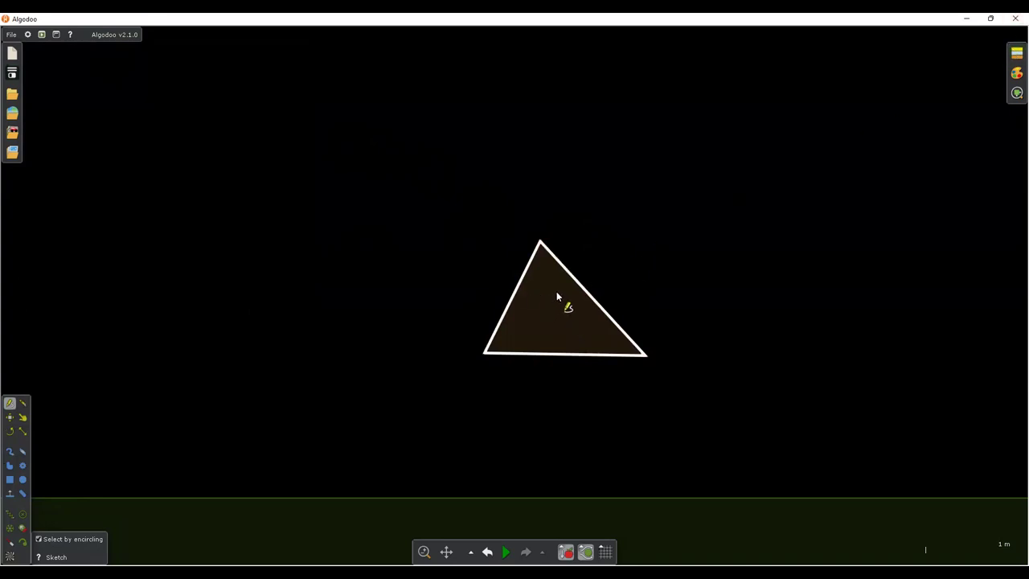
click(1015, 53)
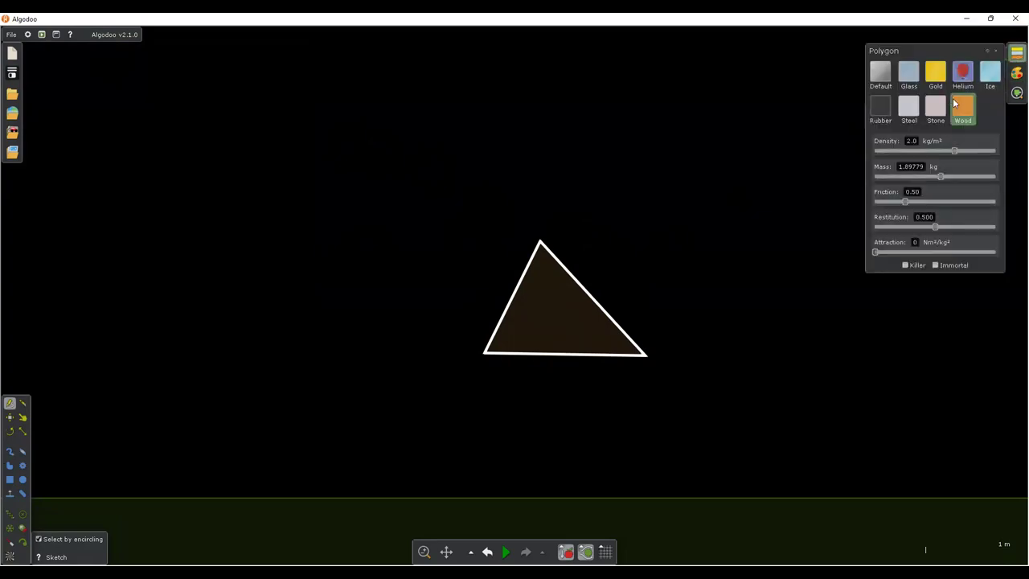
click(909, 87)
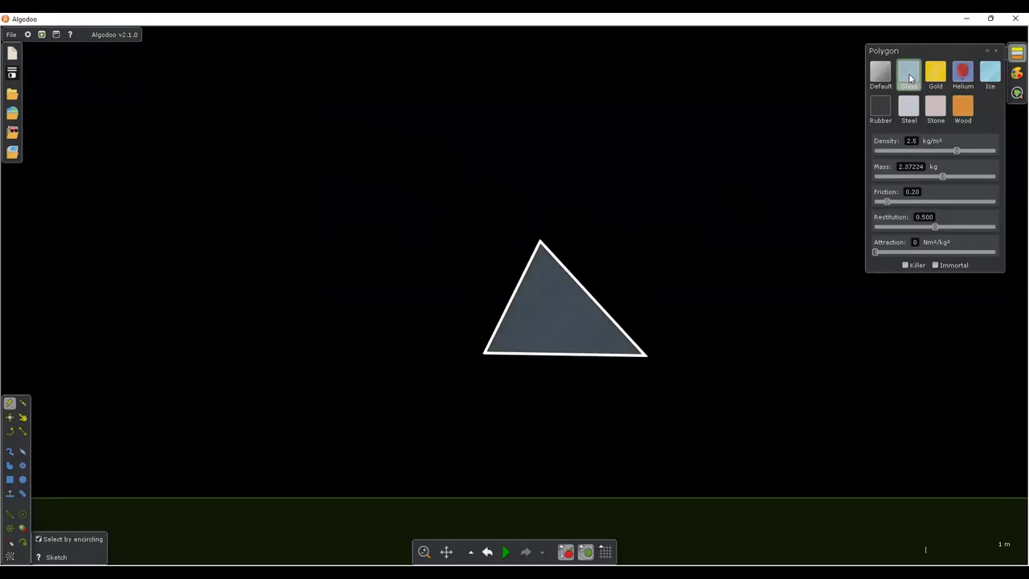
click(645, 333)
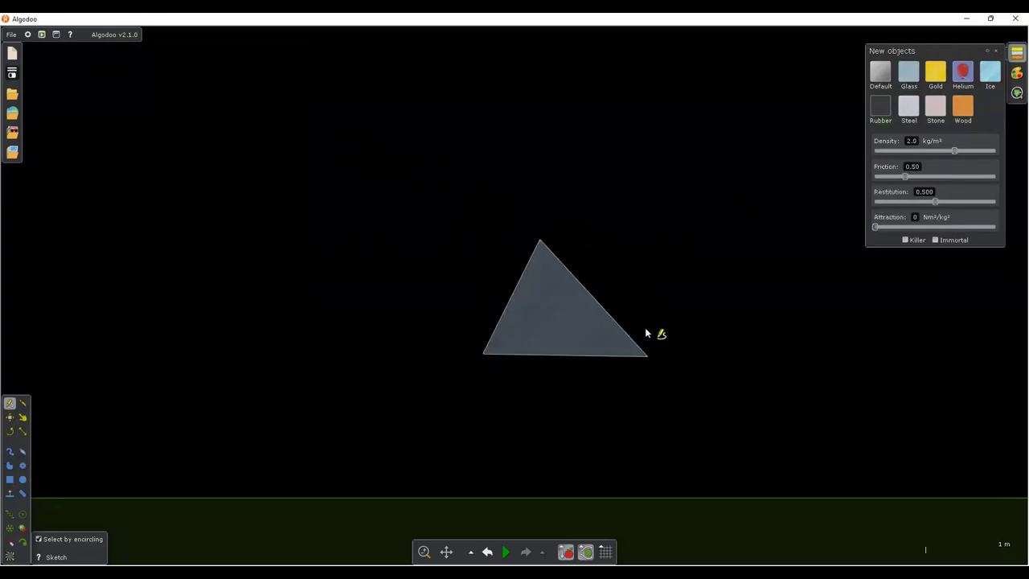
click(518, 312)
click(730, 277)
click(995, 51)
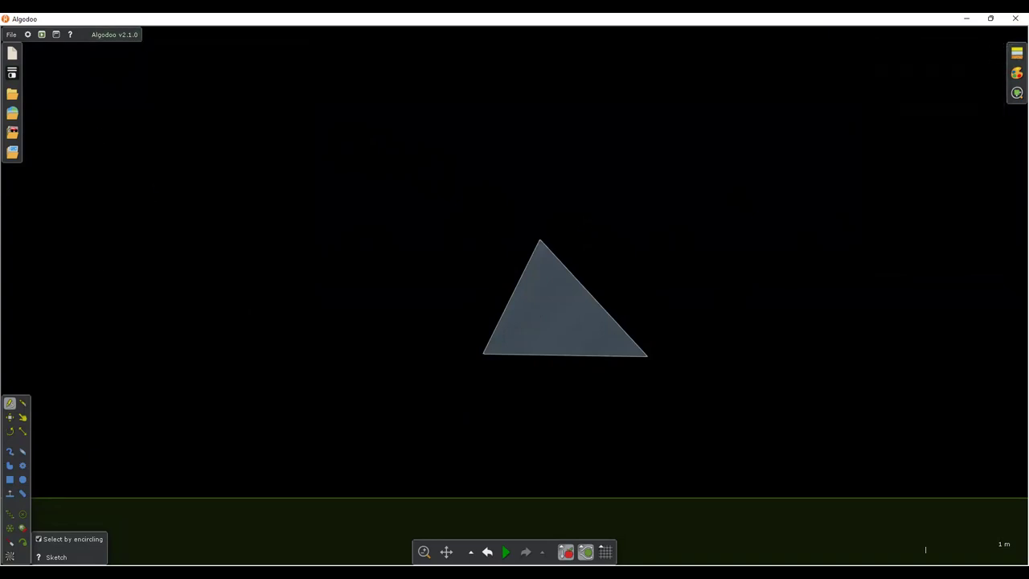
Step: Place a laser pen to the left of the glass triangle, aimed at its left face, and change its colour to white
click(10, 543)
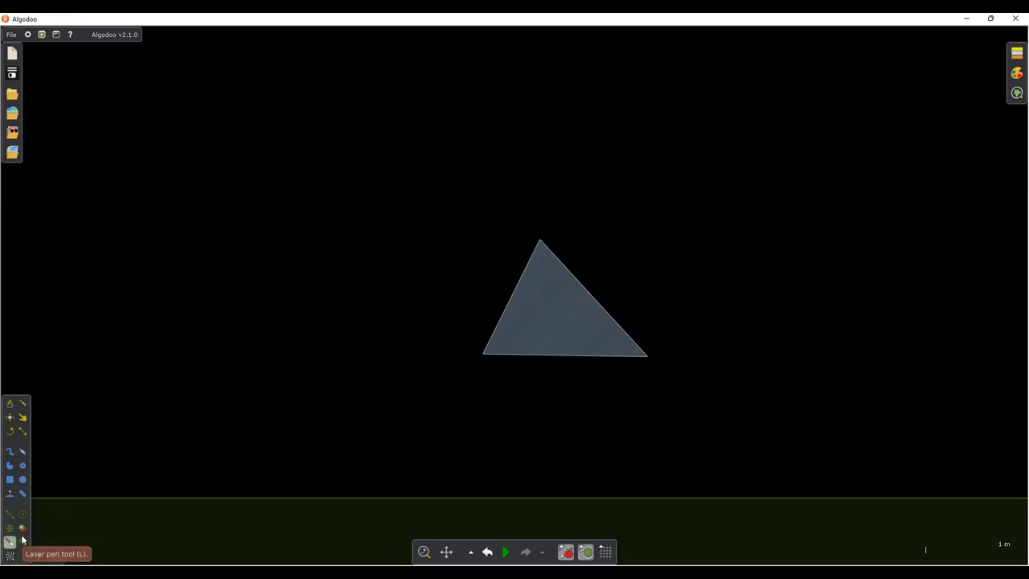
click(364, 287)
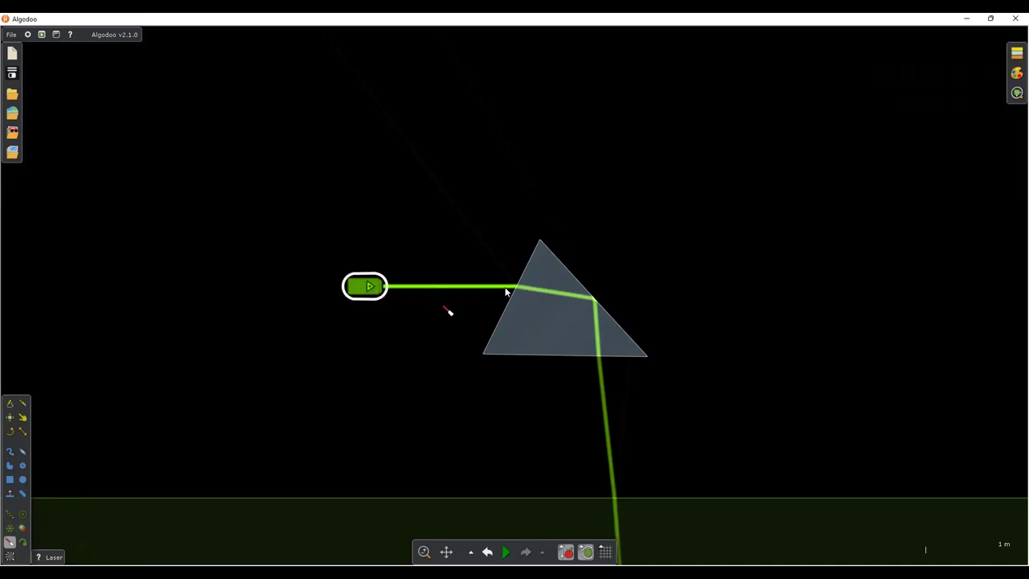
right_click(363, 289)
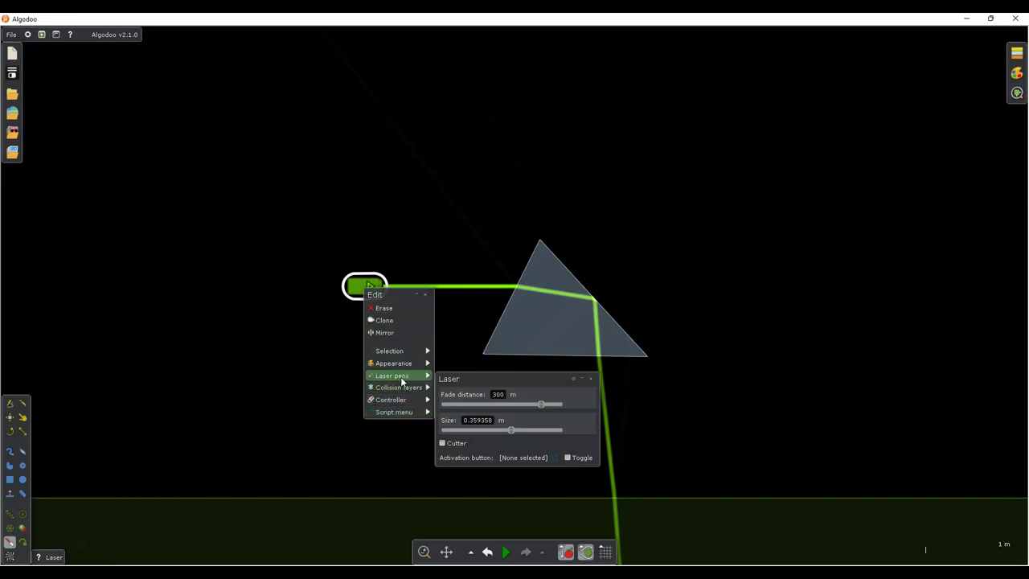
mouse_move(393, 367)
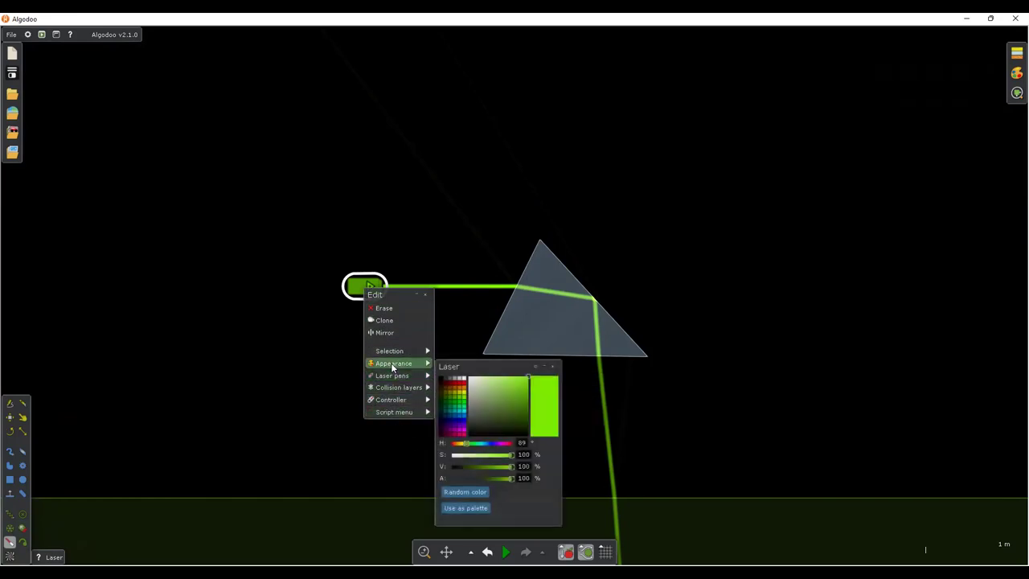
click(465, 379)
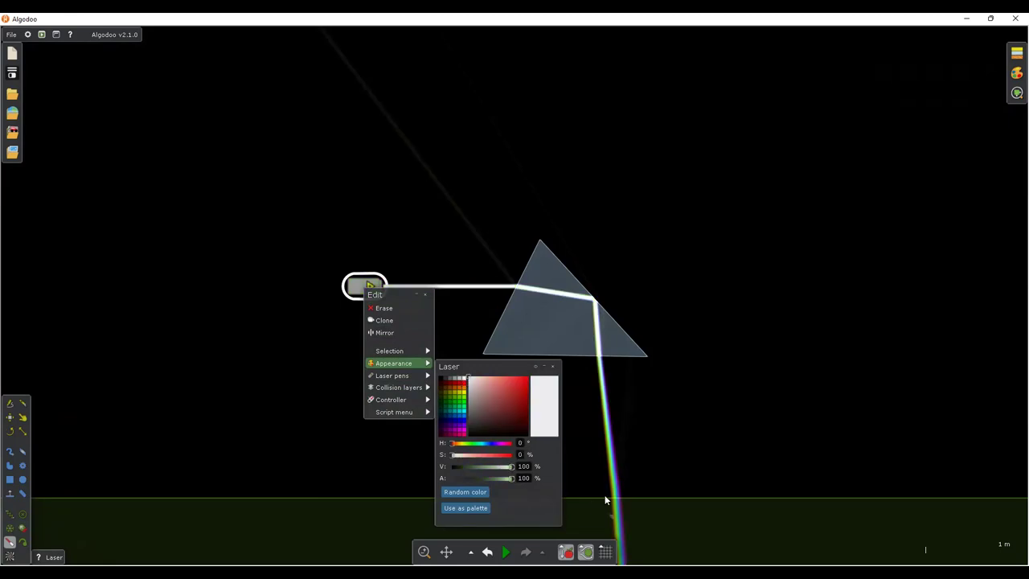
click(734, 450)
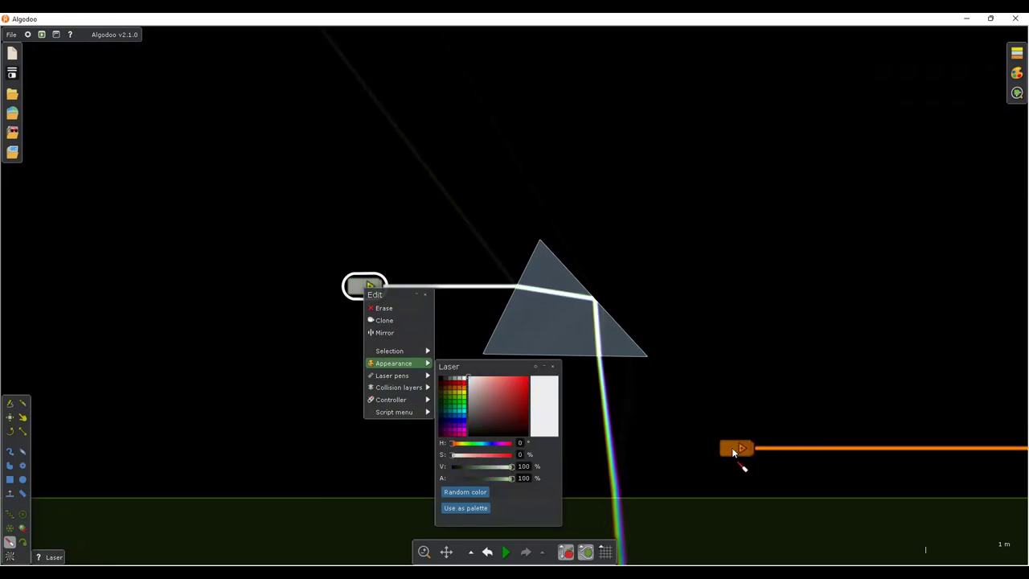
key(ctrl+z)
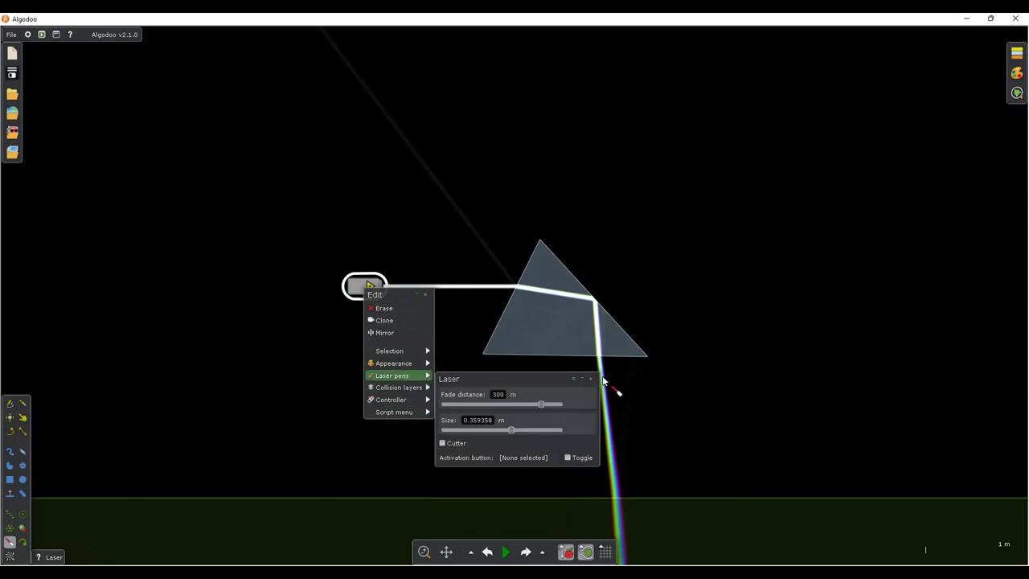
click(590, 378)
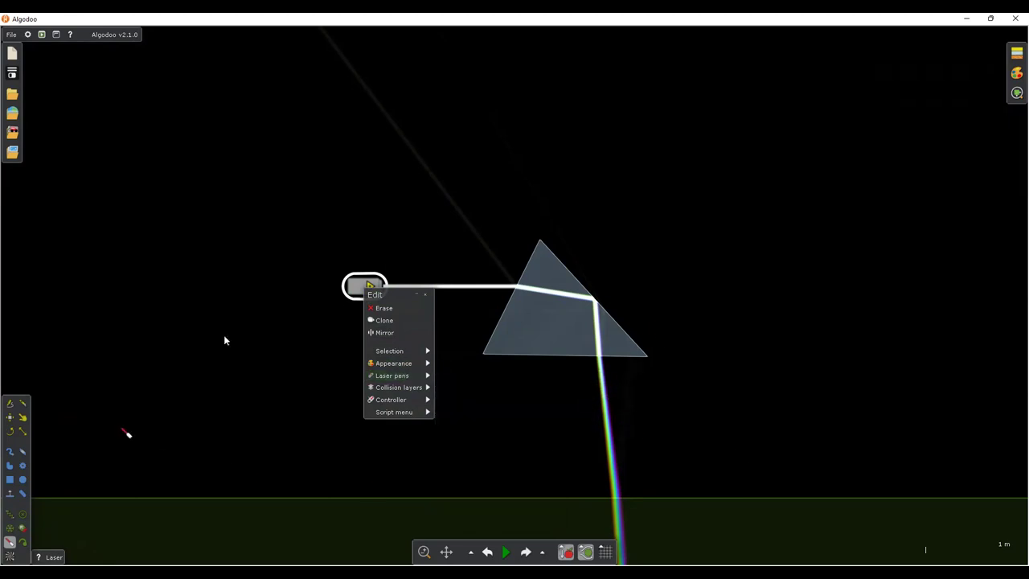
click(424, 296)
Step: Reposition the laser and the glass triangle so the white beam enters the left face around mid-height and leaves through the base
click(9, 417)
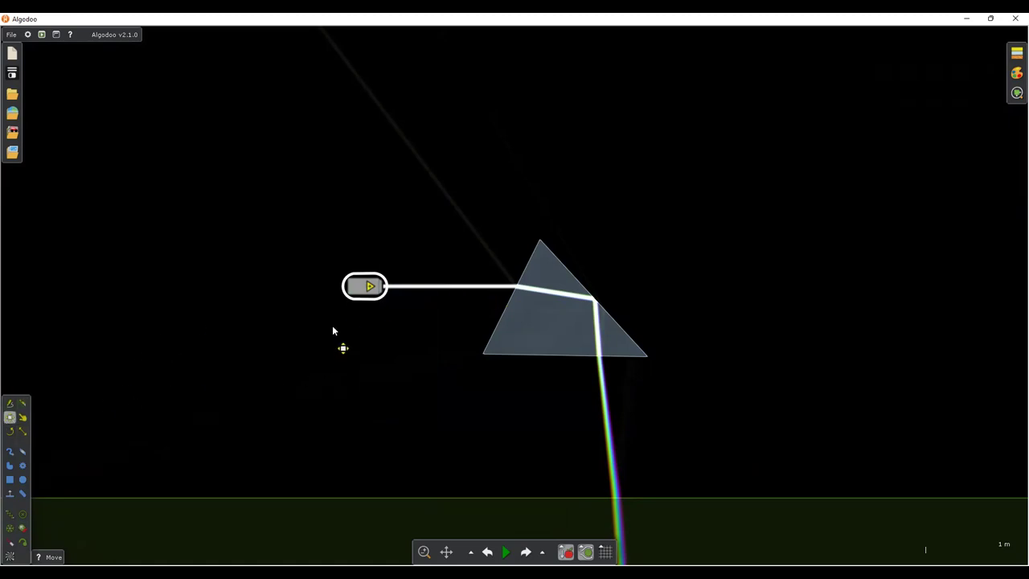
drag(367, 286, 338, 301)
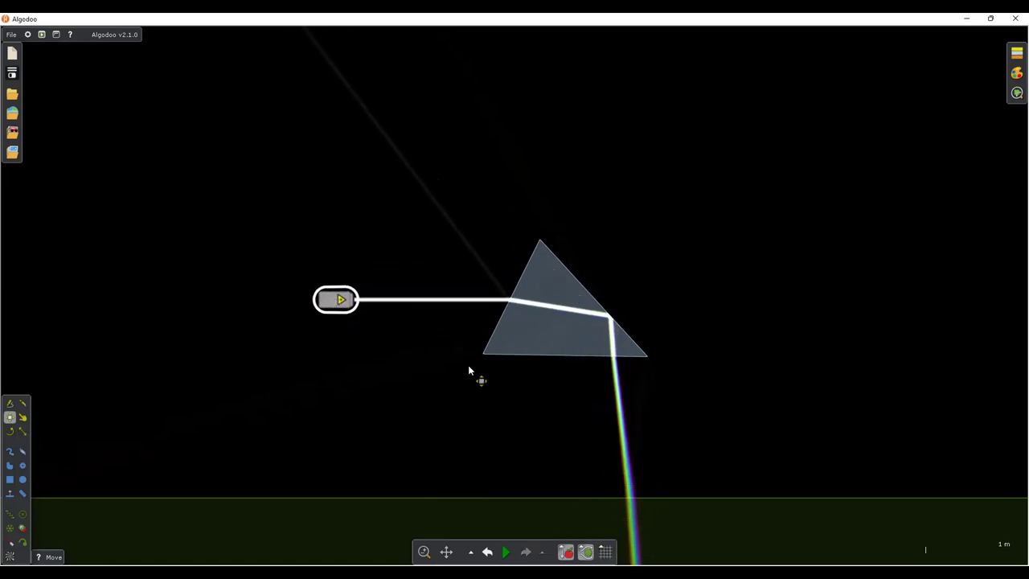
drag(555, 280, 547, 244)
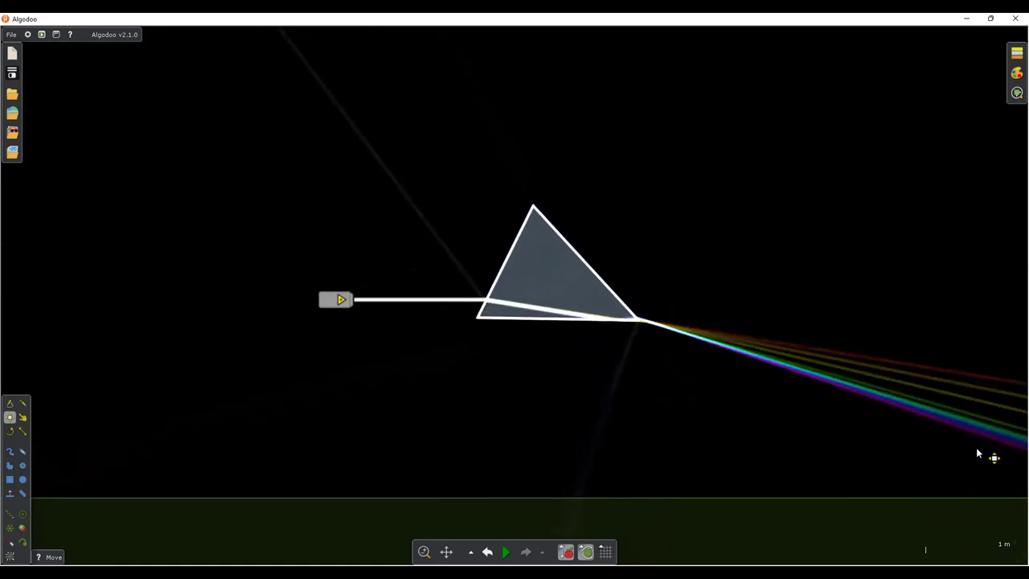
drag(566, 282, 561, 282)
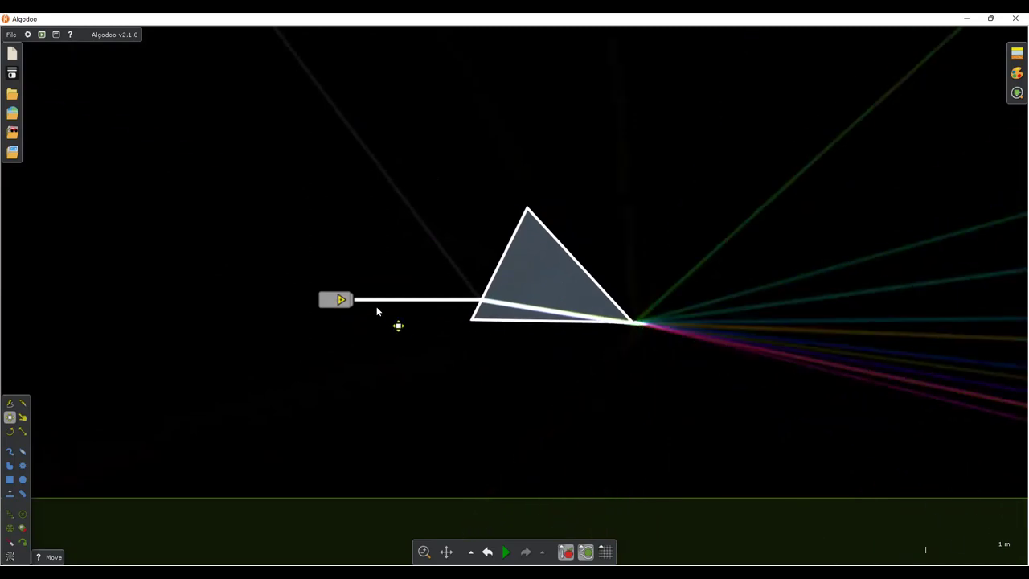
click(341, 301)
drag(342, 301, 354, 267)
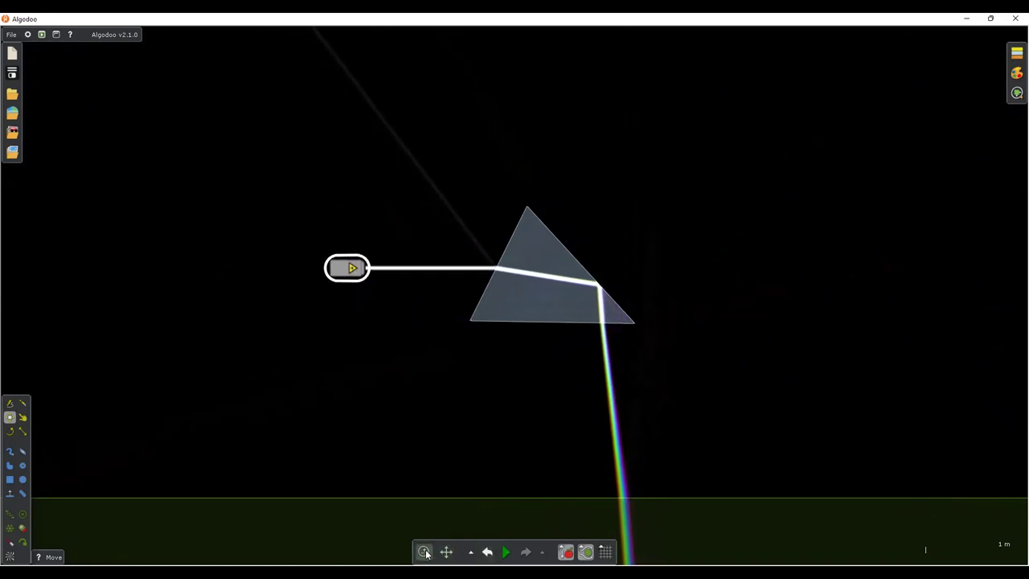
Step: Examine up close the dispersed light beam leaving the base of the glass triangle
mouse_move(425, 553)
click(424, 552)
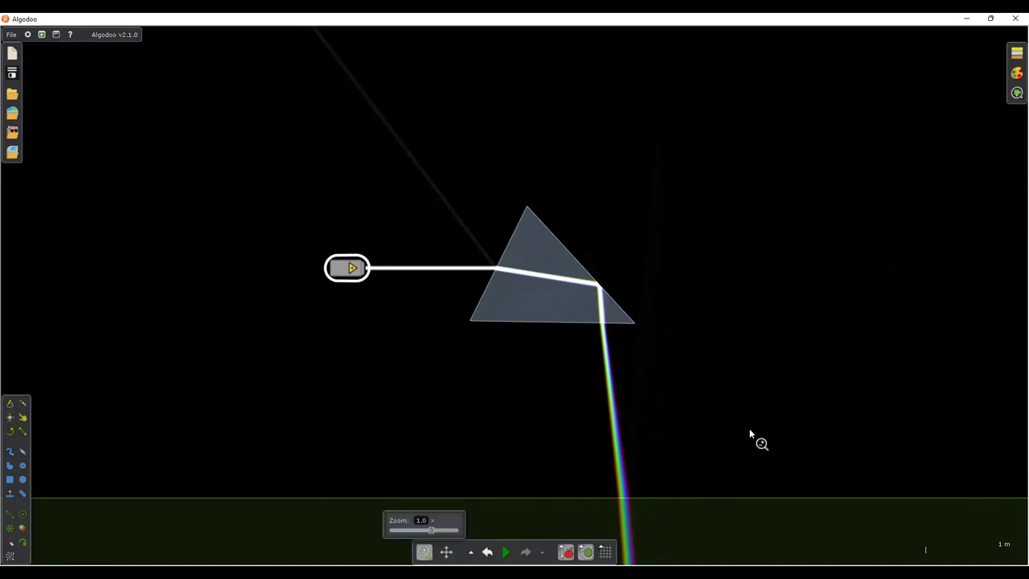
scroll(749, 434, up, 3)
scroll(608, 434, up, 2)
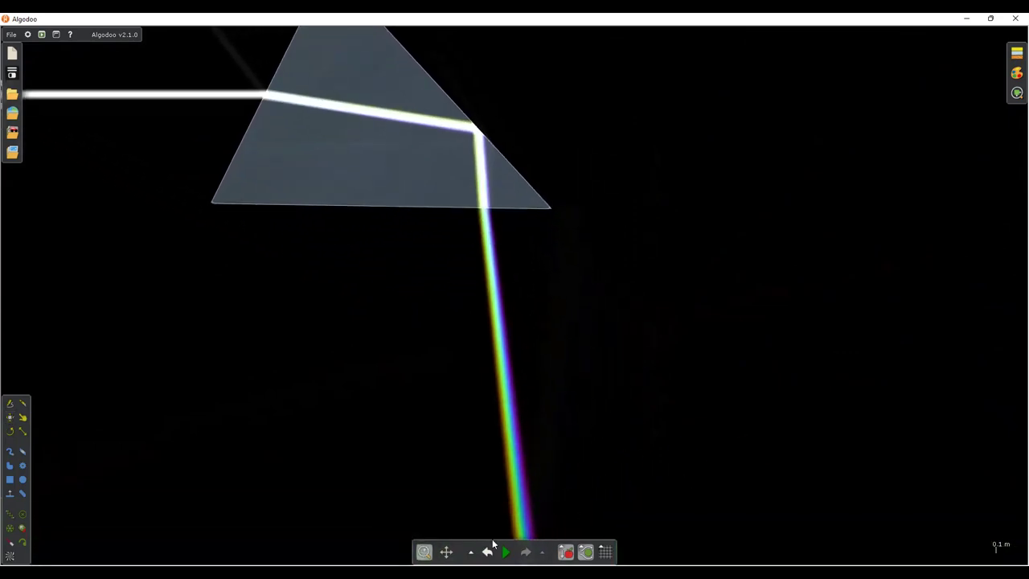
Step: Move the laser pen to the glass triangle's lower left corner so the white beam disperses at its right corner
click(446, 551)
drag(601, 464, 691, 313)
drag(700, 361, 739, 436)
scroll(683, 406, down, 5)
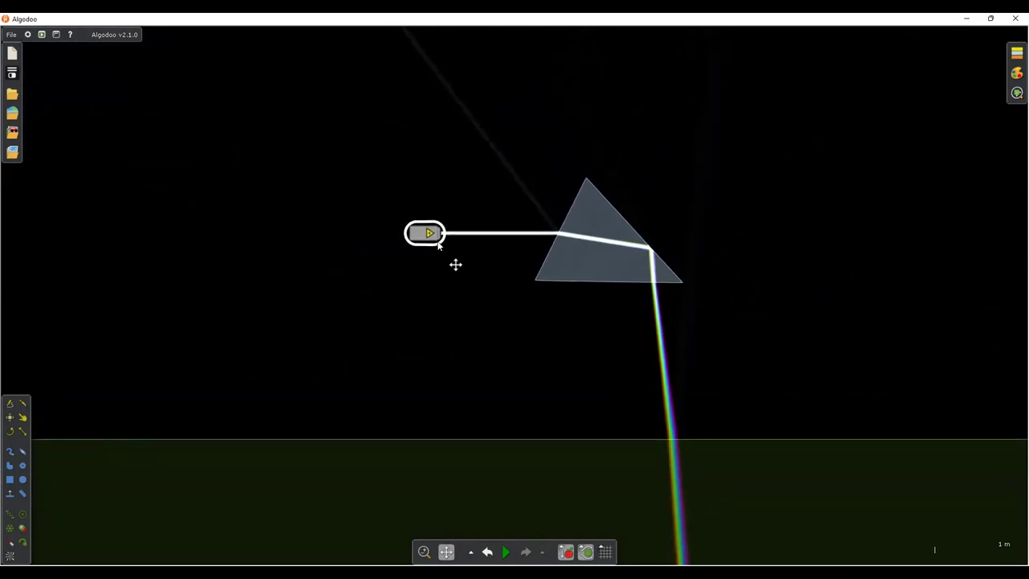
drag(434, 239, 418, 241)
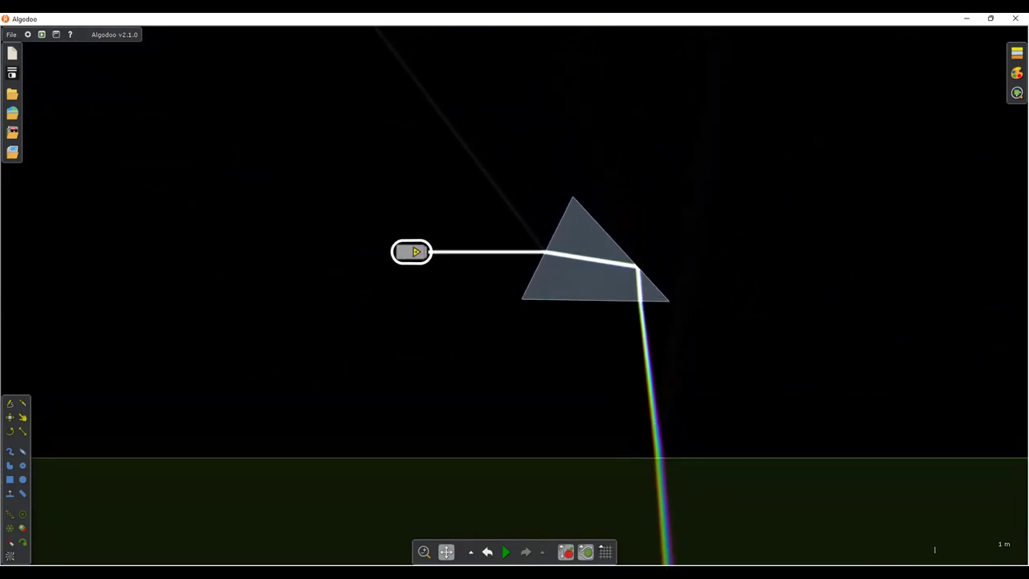
click(10, 417)
drag(414, 255, 489, 285)
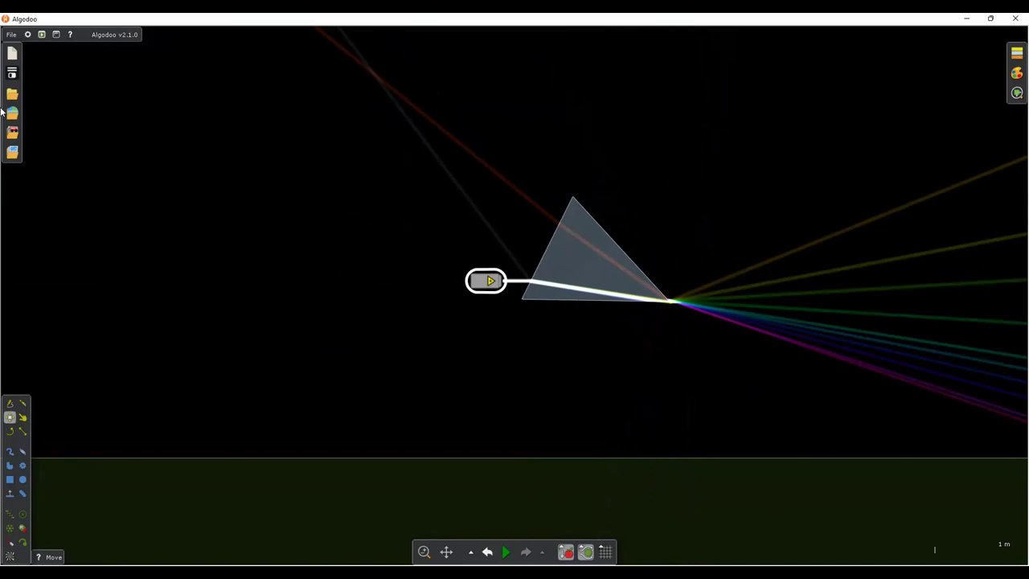
Step: Save the scene with the title "Dispersion" and the description "Dispersion of light"
click(11, 55)
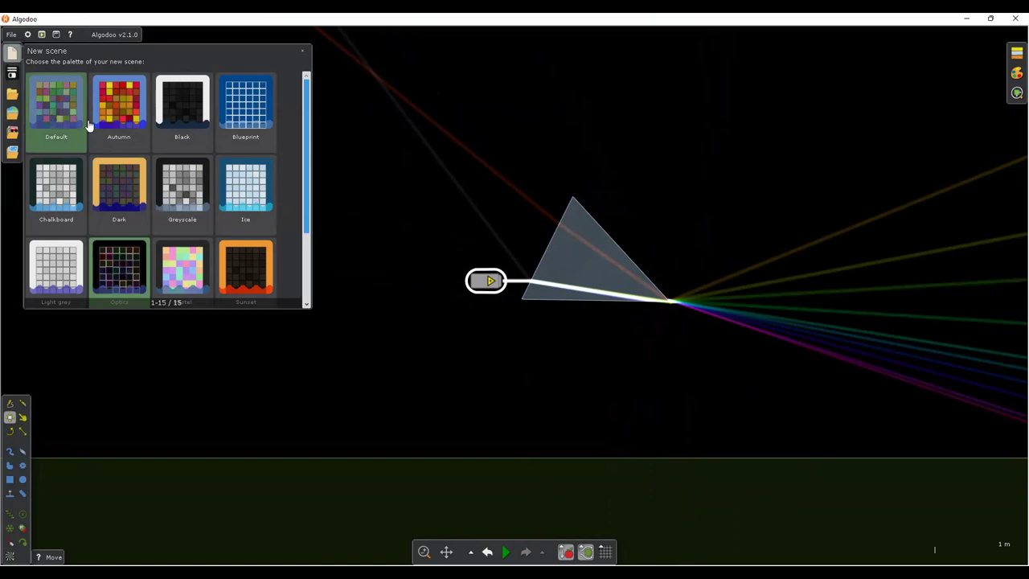
click(328, 65)
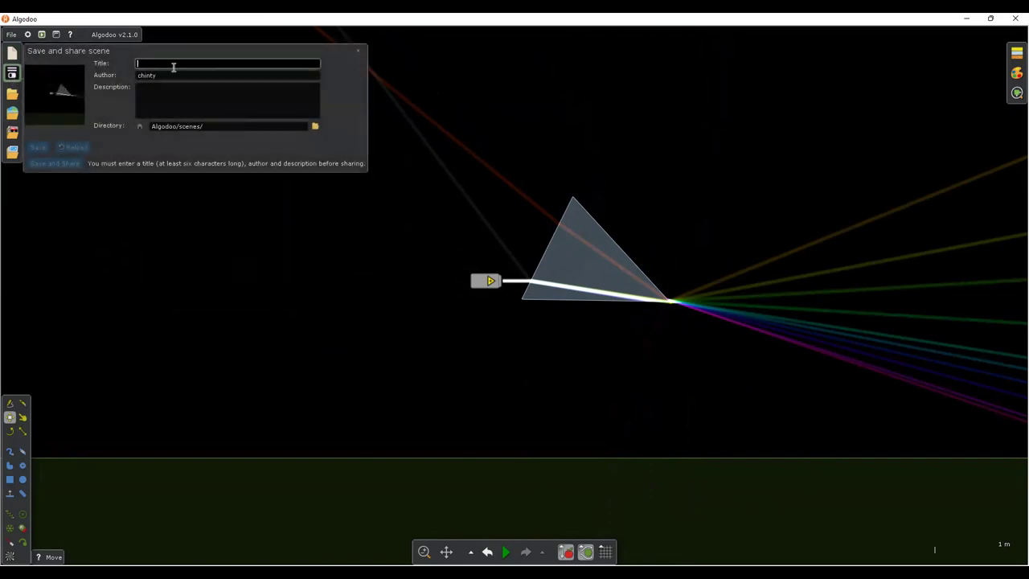
text(Dispersion)
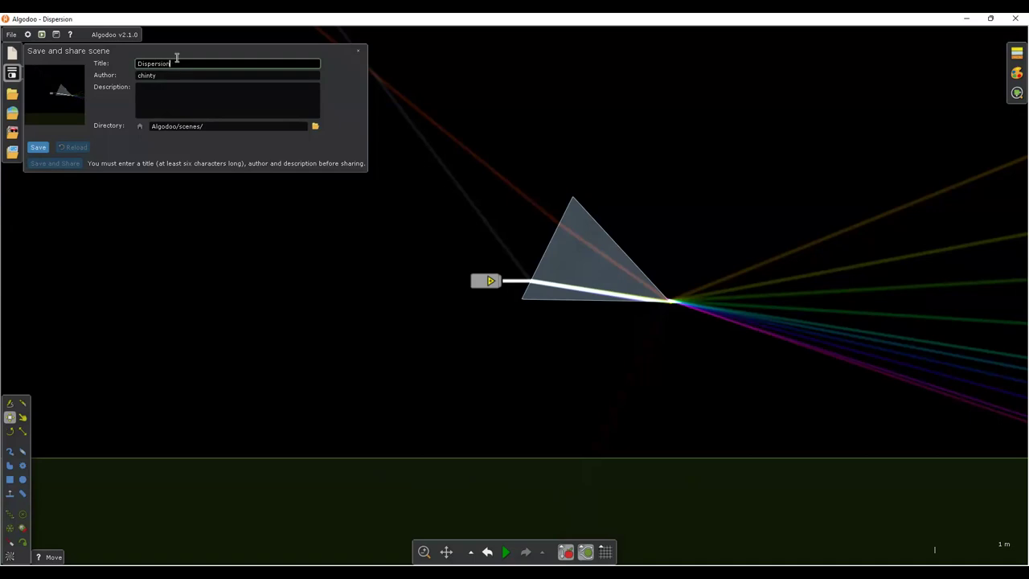
click(171, 107)
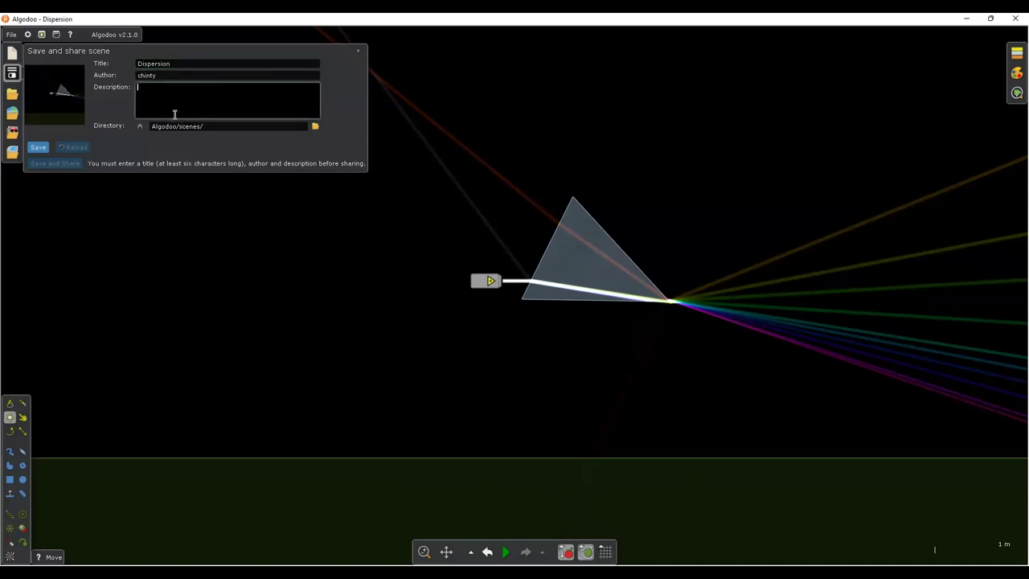
text(Dispersion of light)
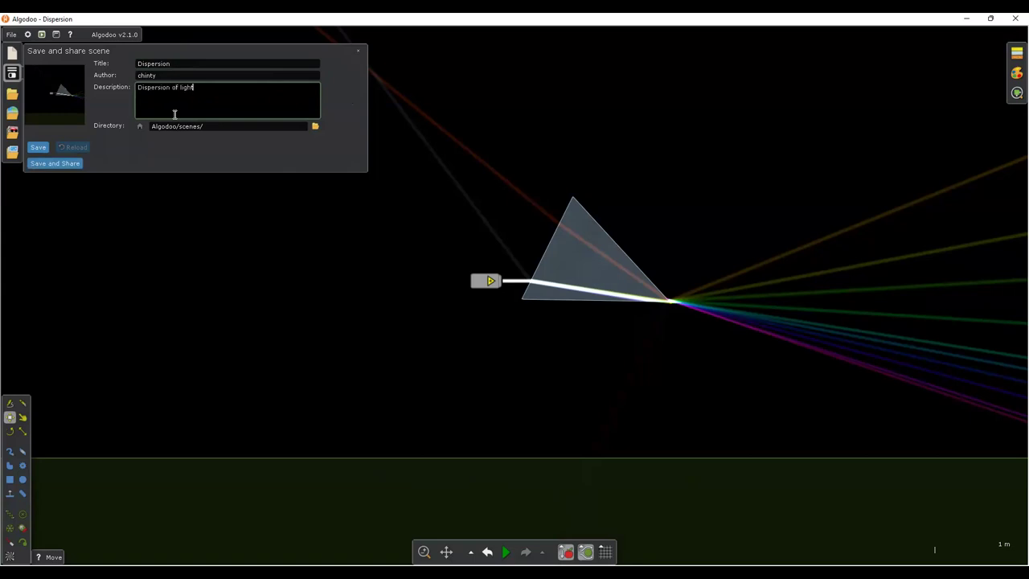
click(40, 149)
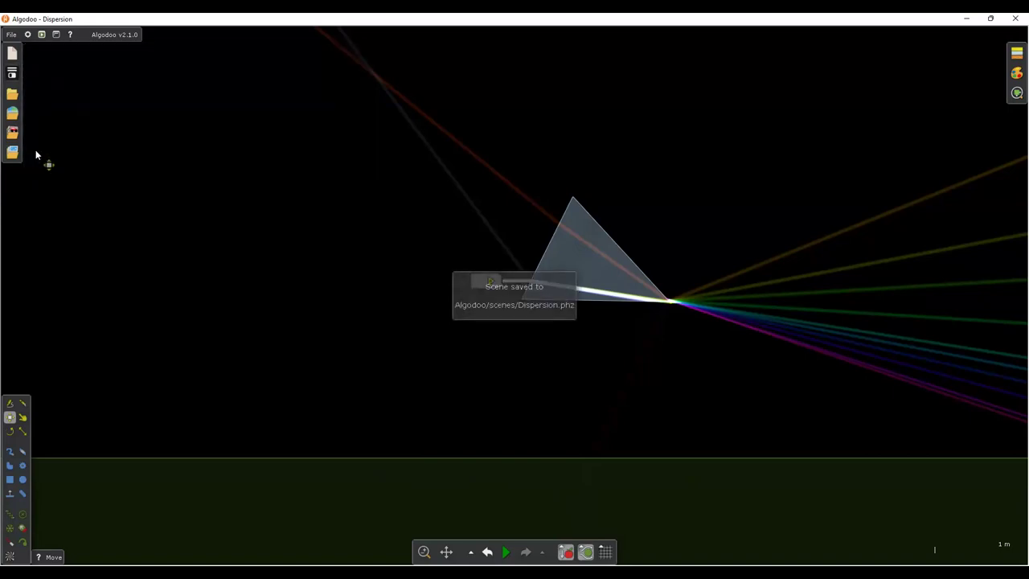
Step: Look through the saved scenes in the Algodoo/scenes folder
click(12, 94)
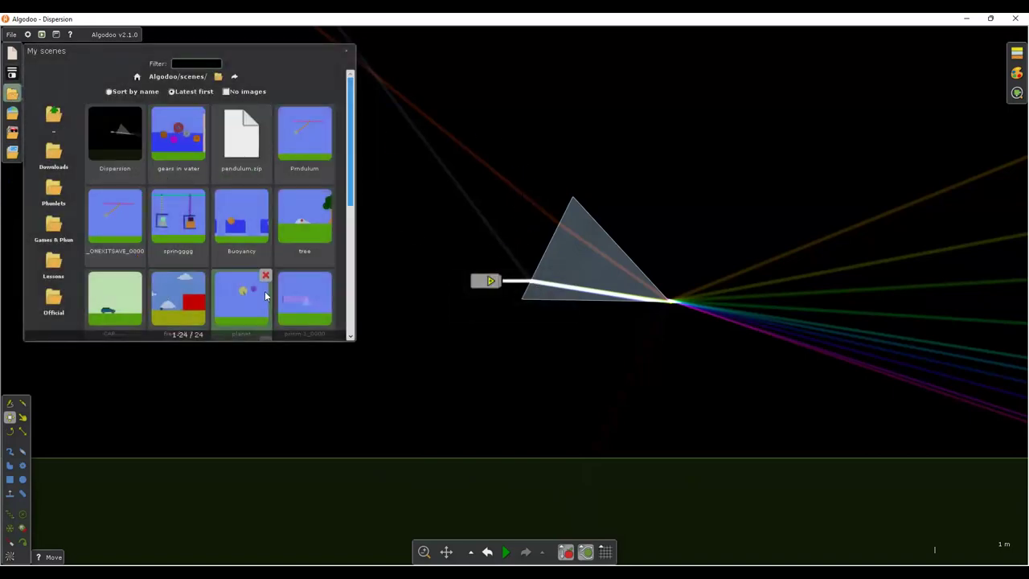
scroll(263, 247, down, 3)
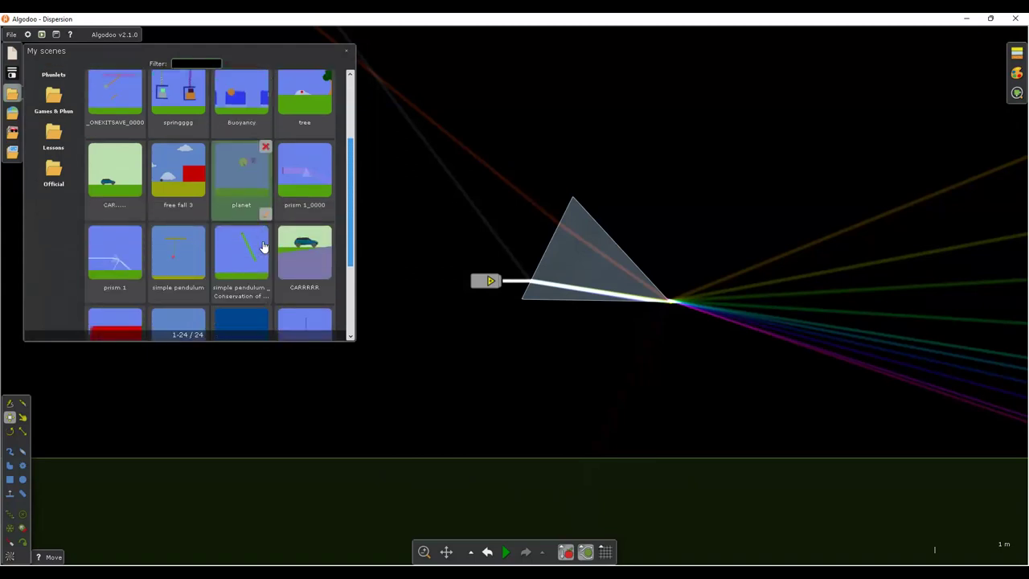
scroll(263, 247, up, 4)
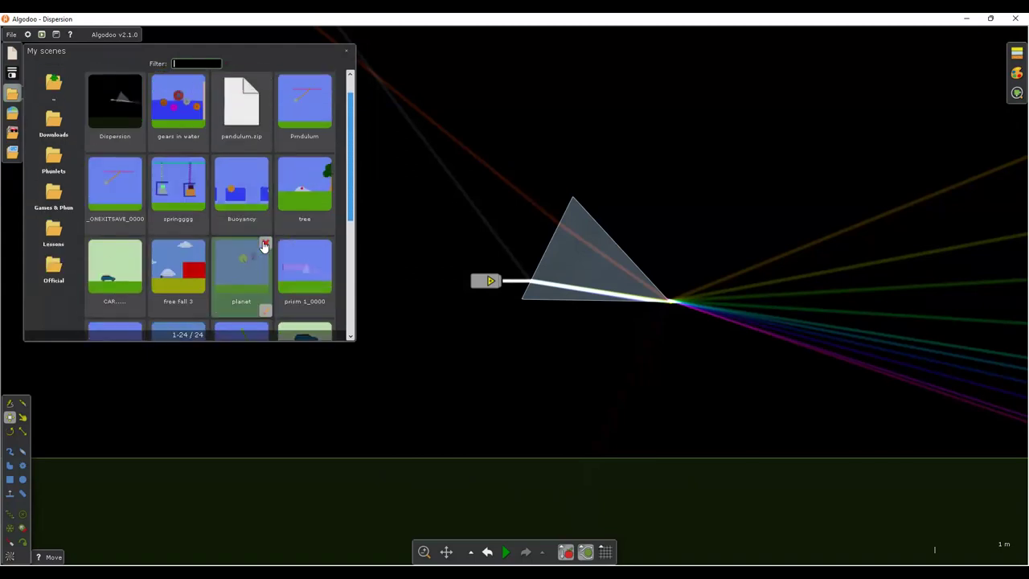
click(345, 52)
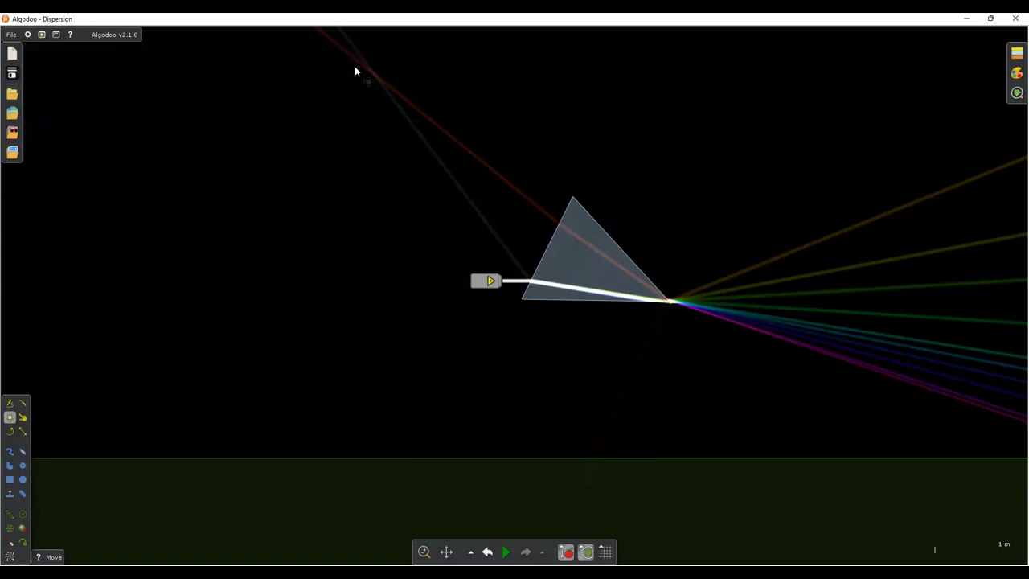
Step: Create a new scene with the Default palette and draw a wide rectangle just above the ground as a car body
click(12, 53)
click(54, 114)
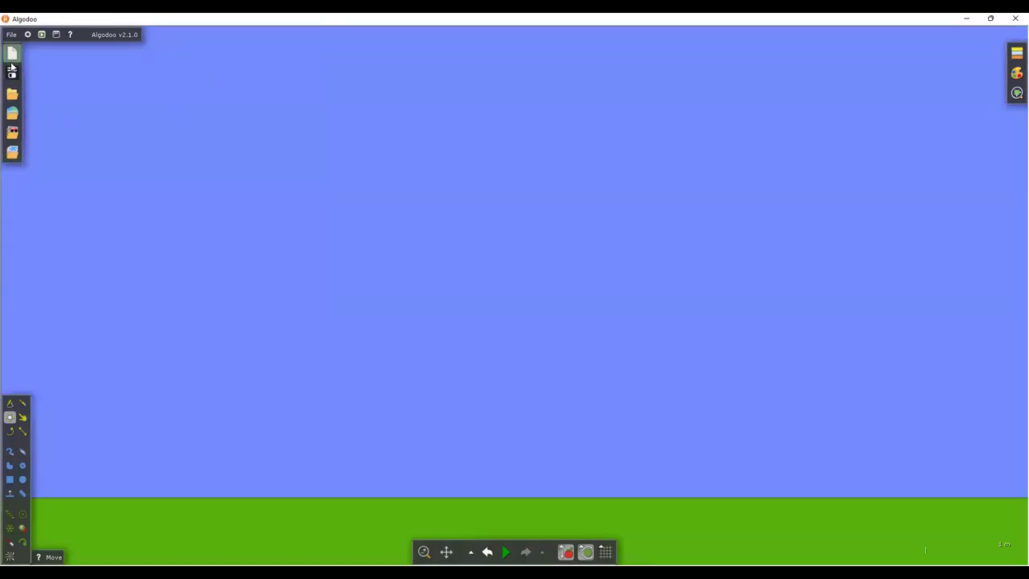
click(9, 480)
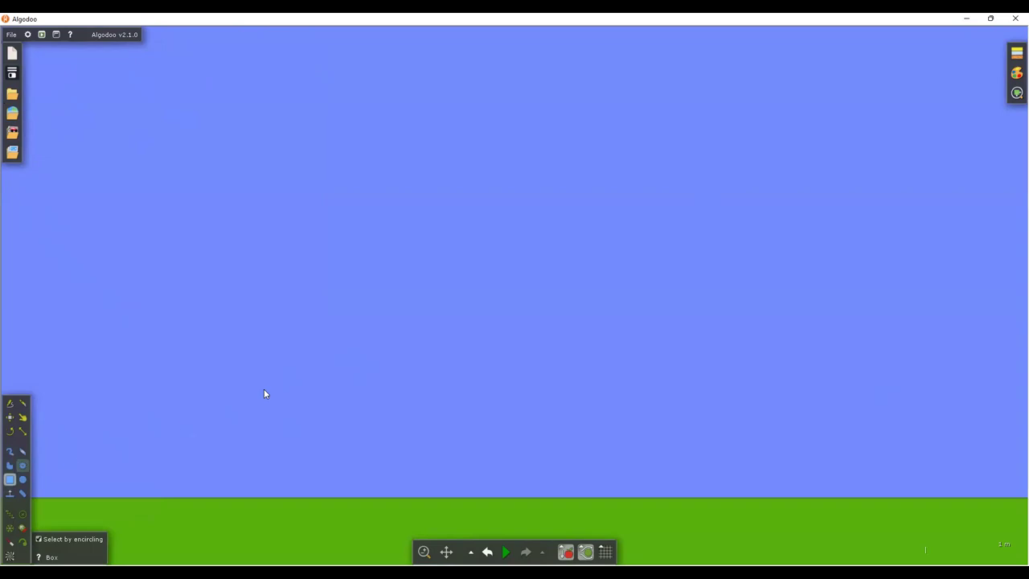
mouse_move(366, 344)
mouse_down()
mouse_move(388, 409)
mouse_move(618, 428)
mouse_move(624, 438)
mouse_move(610, 447)
mouse_up()
drag(487, 410, 495, 420)
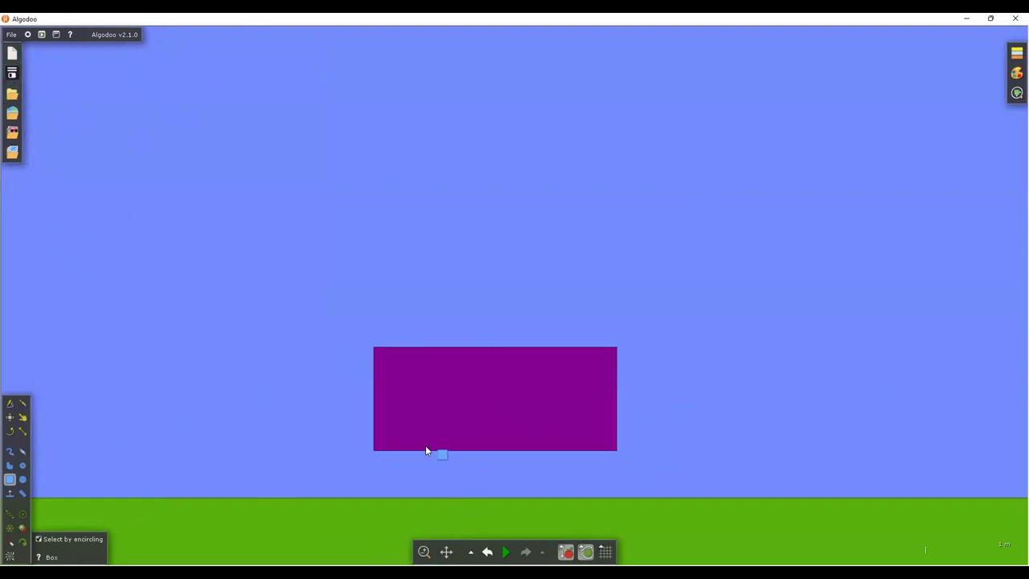
Step: Draw a circular wheel at the body's lower left edge and place a clone of it near the lower right
click(22, 481)
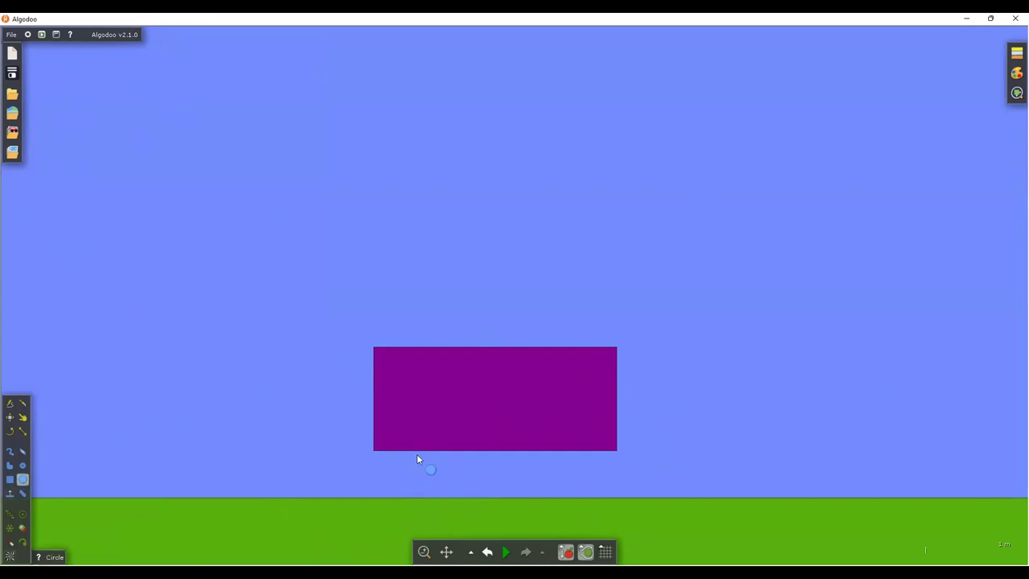
mouse_move(413, 452)
mouse_down()
mouse_move(435, 480)
mouse_move(433, 463)
mouse_up()
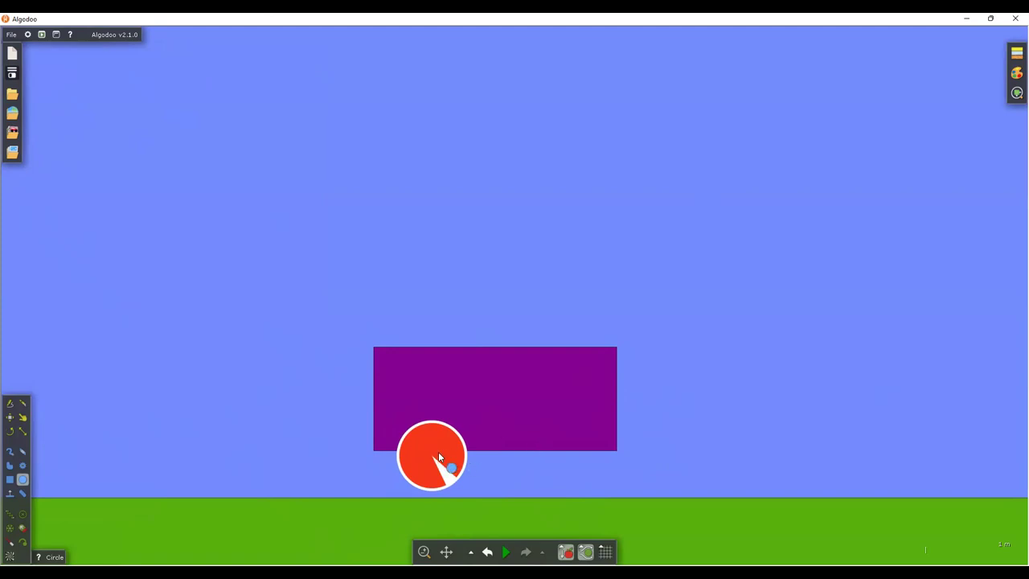
right_click(438, 453)
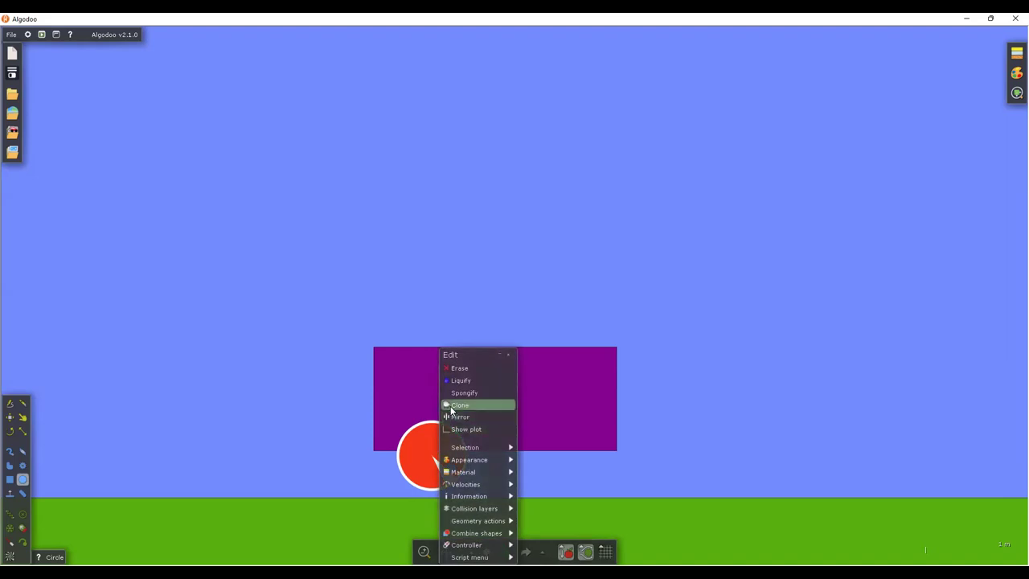
click(451, 405)
mouse_move(516, 461)
mouse_down()
mouse_move(557, 475)
mouse_move(567, 462)
mouse_up()
click(435, 458)
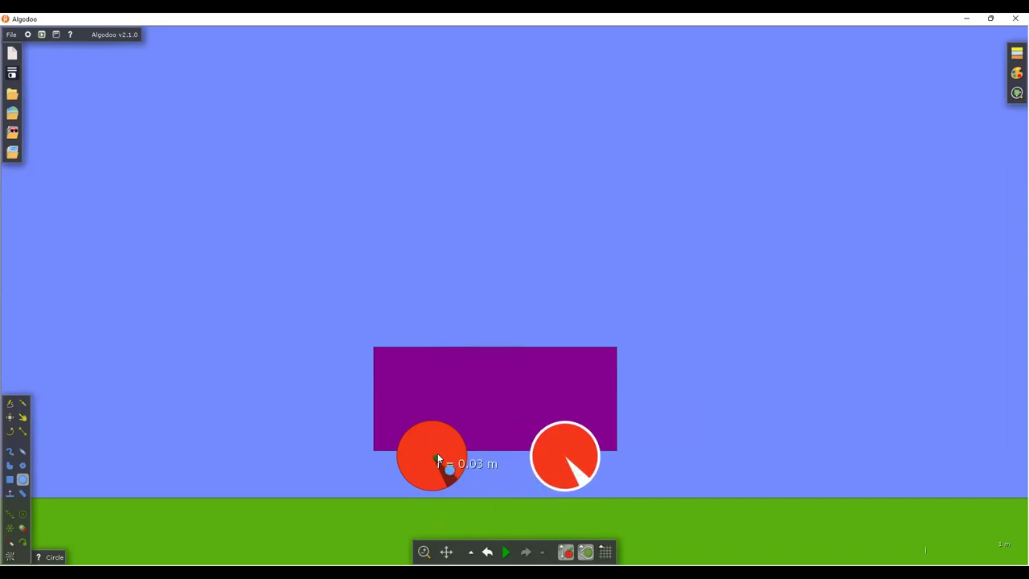
key(ctrl+z)
Step: Add an axle at the centre of each wheel and lower the purple body so it lies behind both wheel centres
click(10, 530)
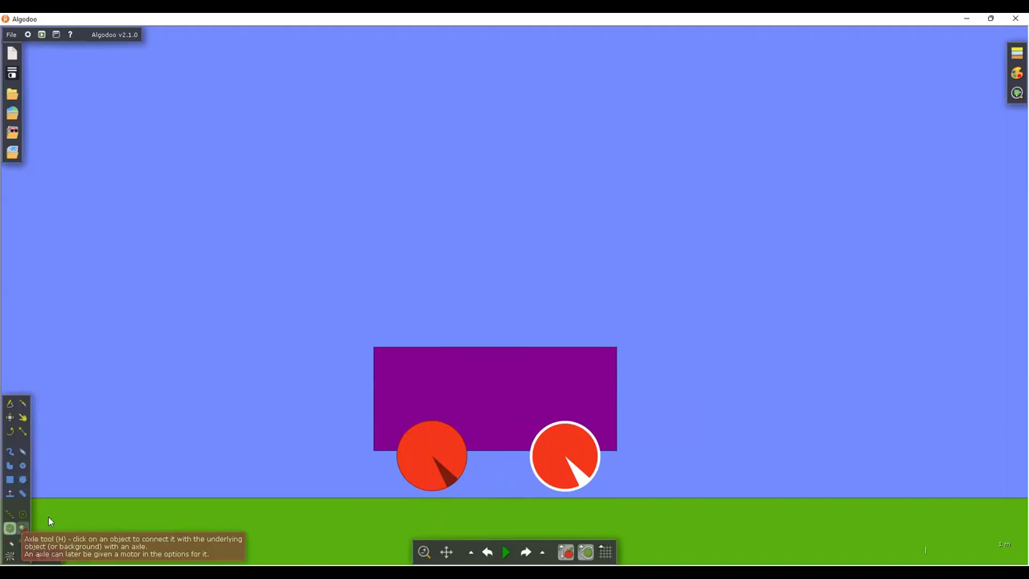
click(434, 455)
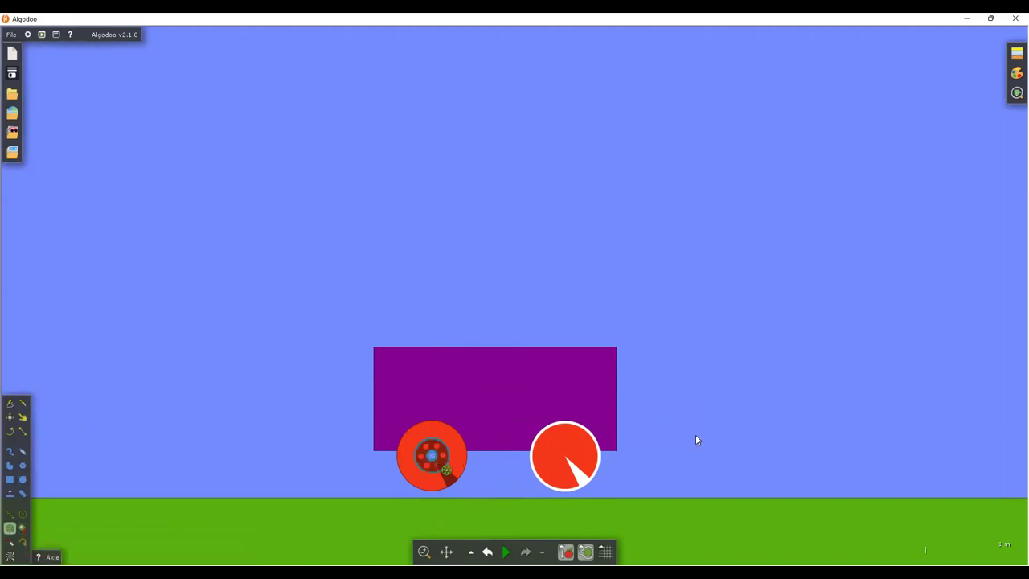
click(565, 458)
click(11, 418)
drag(511, 401, 512, 419)
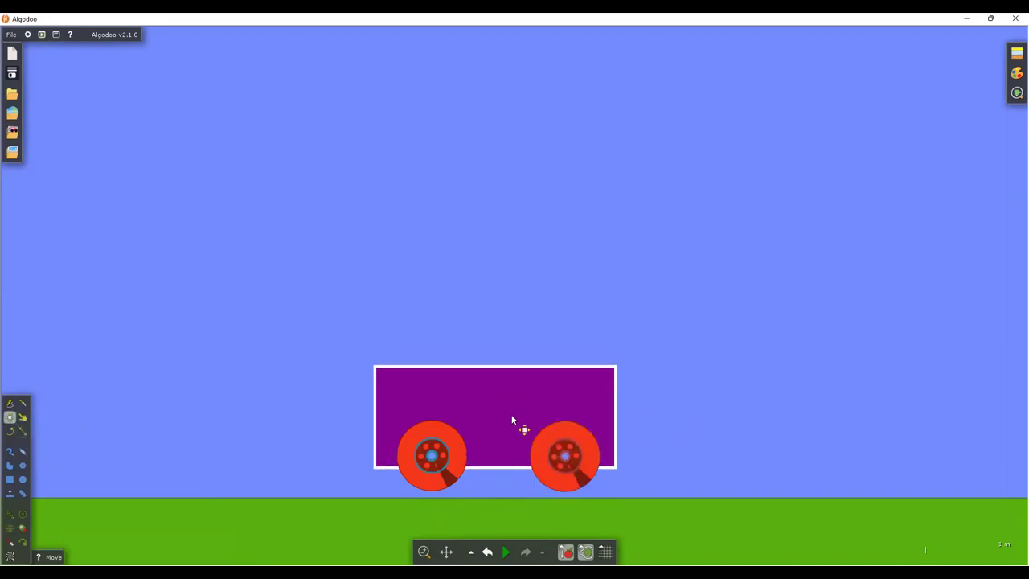
Step: Reattach both wheel axles to the purple body and run the simulation briefly so the car settles on the ground
click(565, 459)
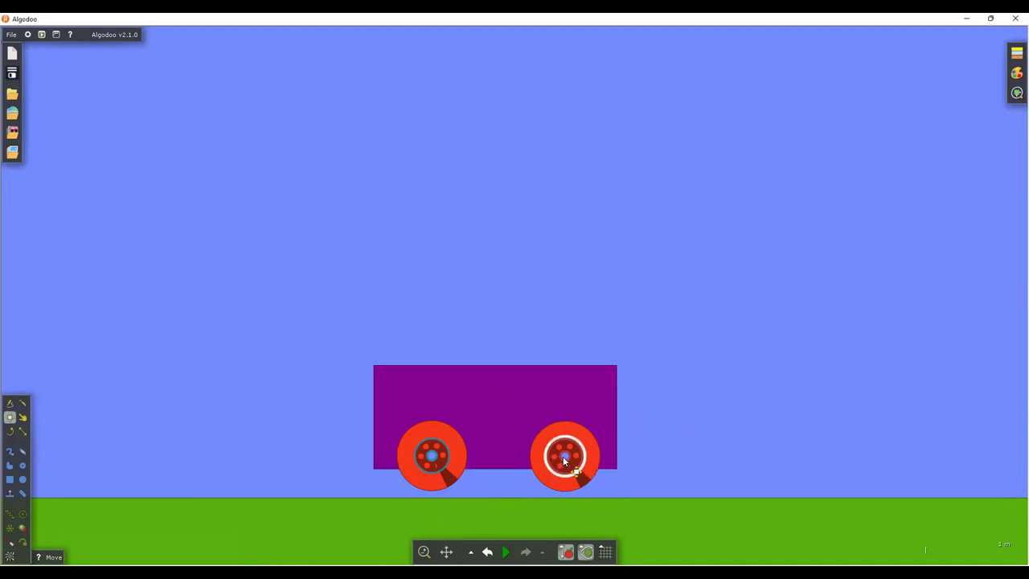
click(433, 456)
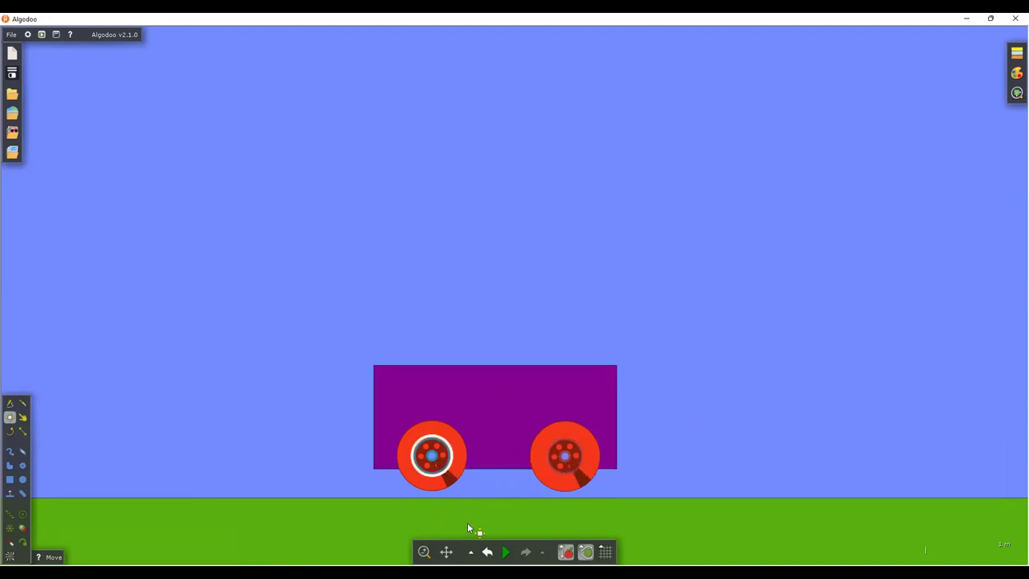
click(507, 552)
key(ctrl+z)
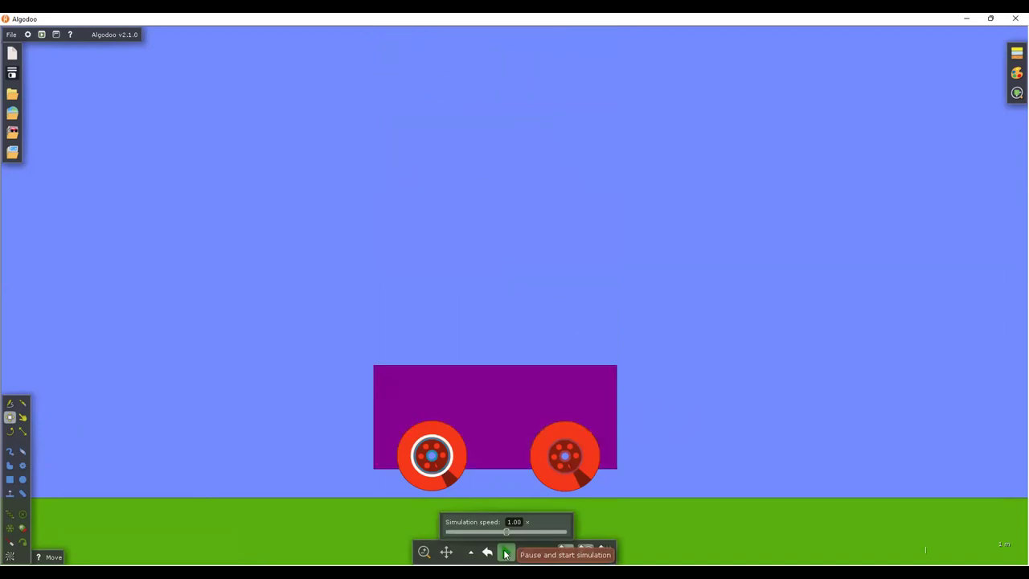
click(576, 449)
click(575, 449)
click(452, 457)
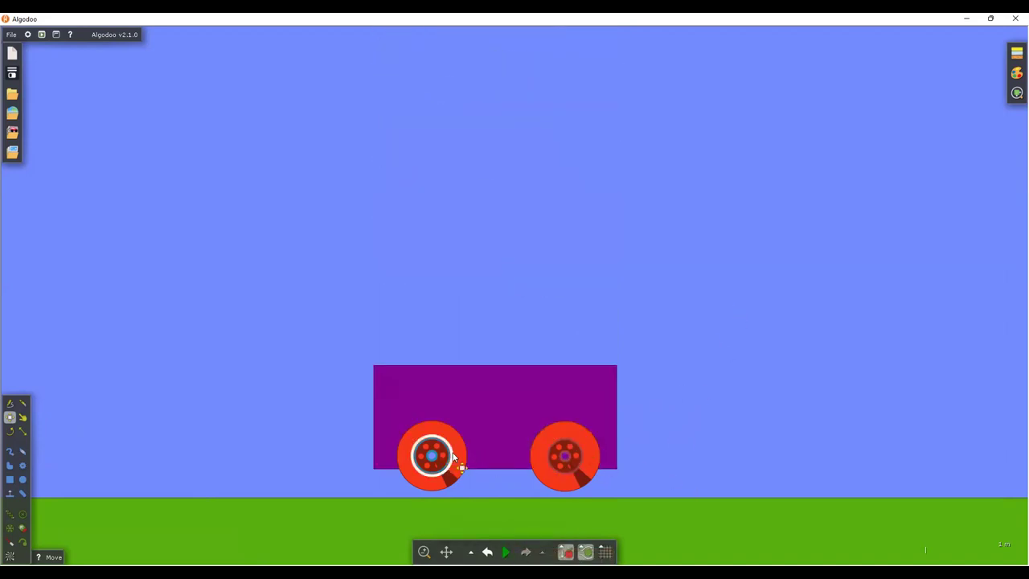
right_click(448, 456)
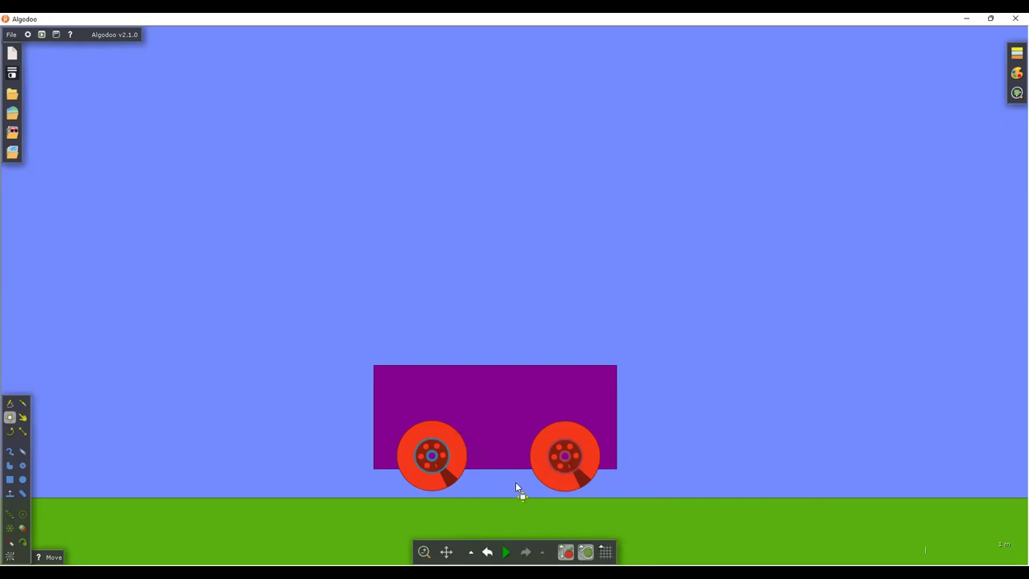
click(506, 551)
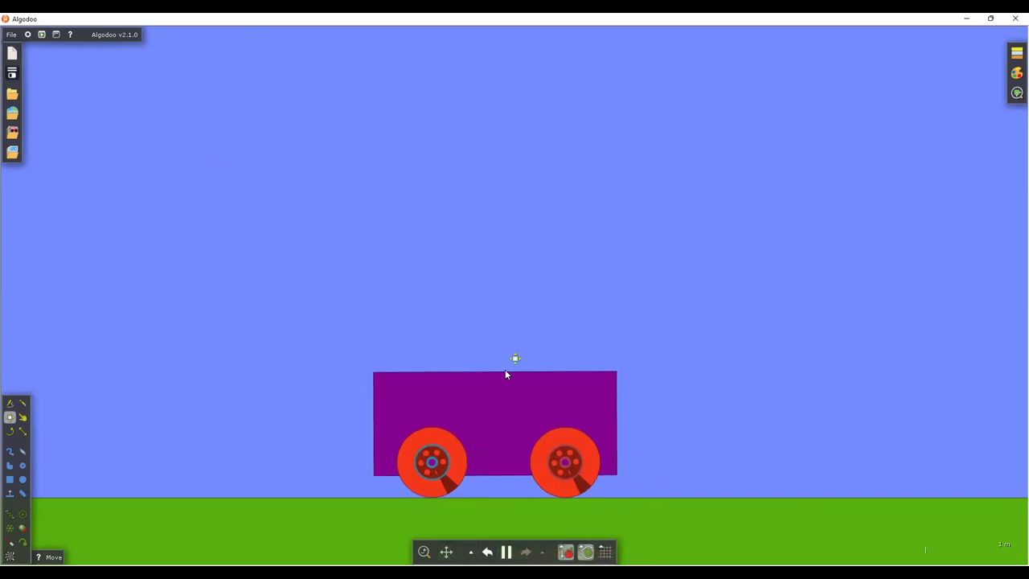
click(506, 553)
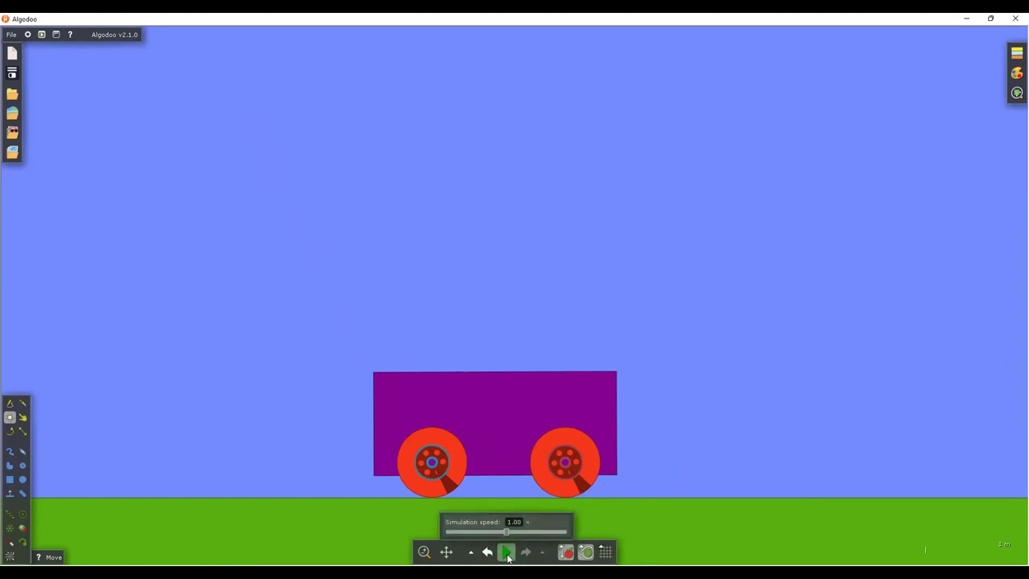
Step: Enable the motor on the left wheel's axle
right_click(432, 466)
mouse_move(491, 527)
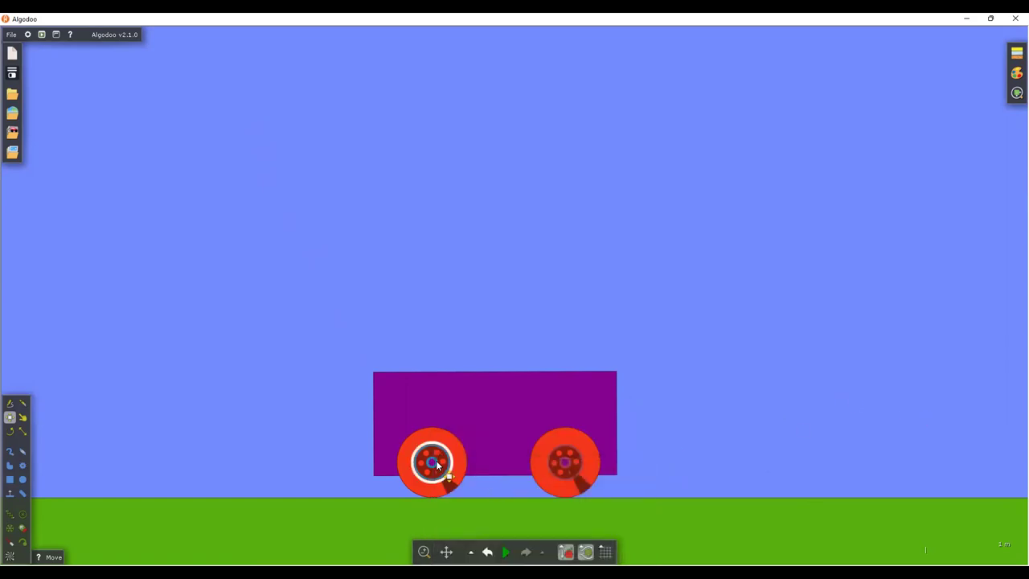
right_click(437, 465)
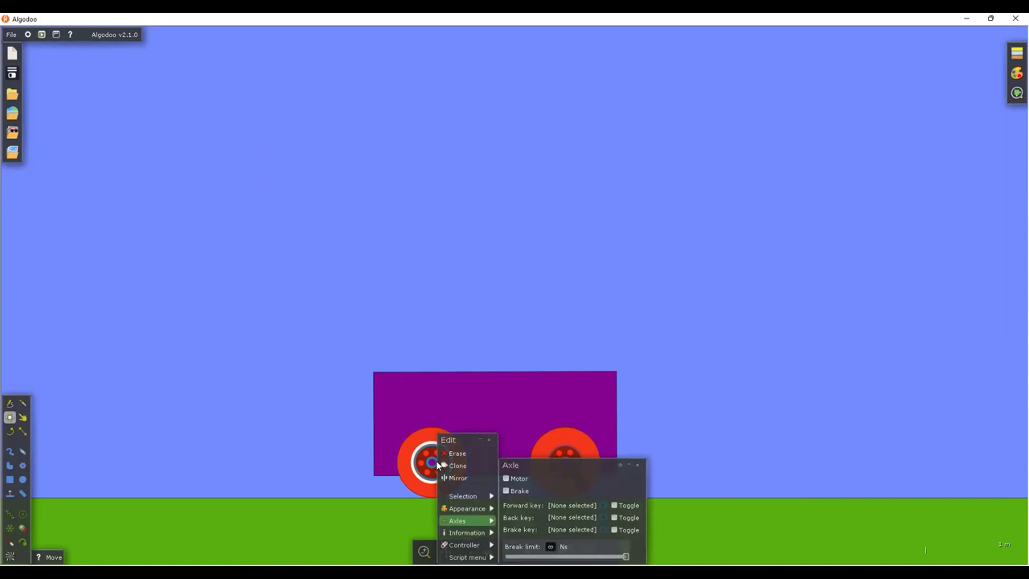
click(506, 479)
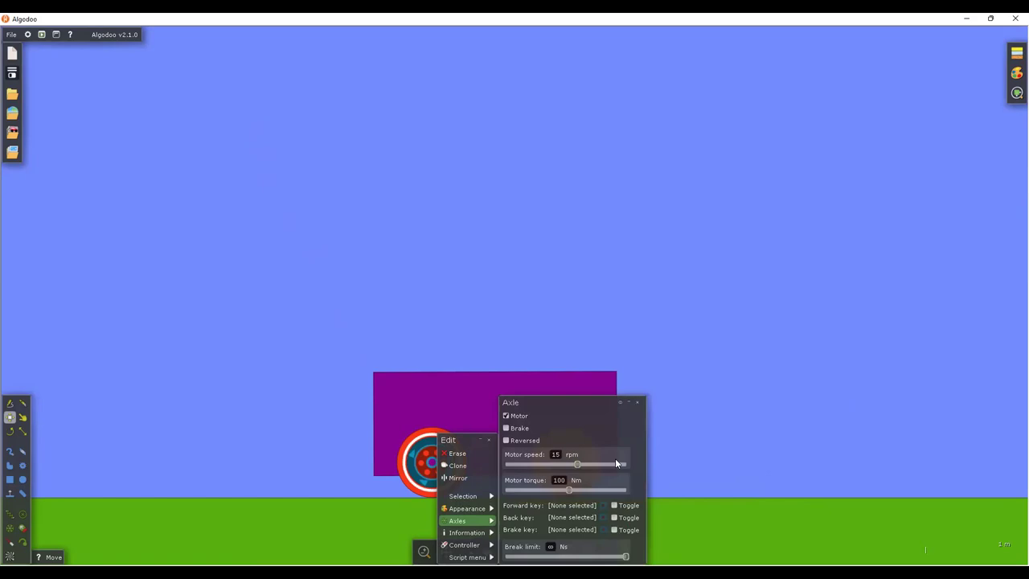
click(708, 475)
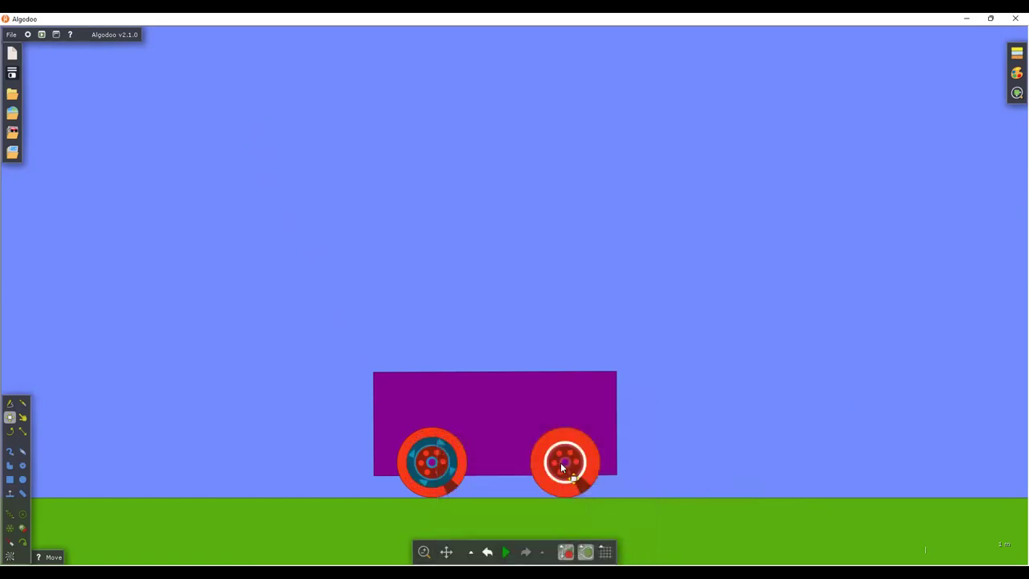
Step: Enable the motor on the right wheel's axle
right_click(561, 464)
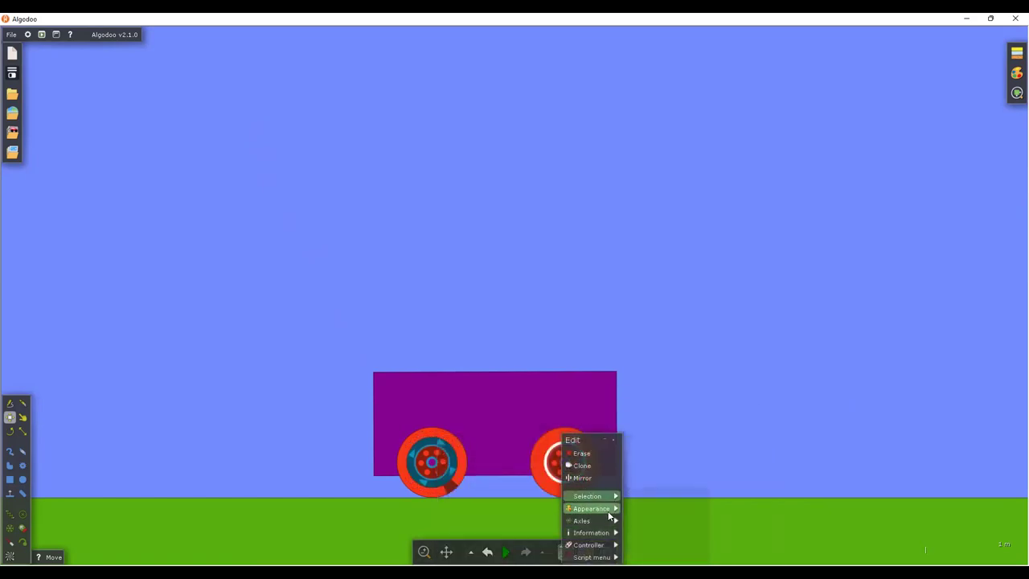
mouse_move(609, 523)
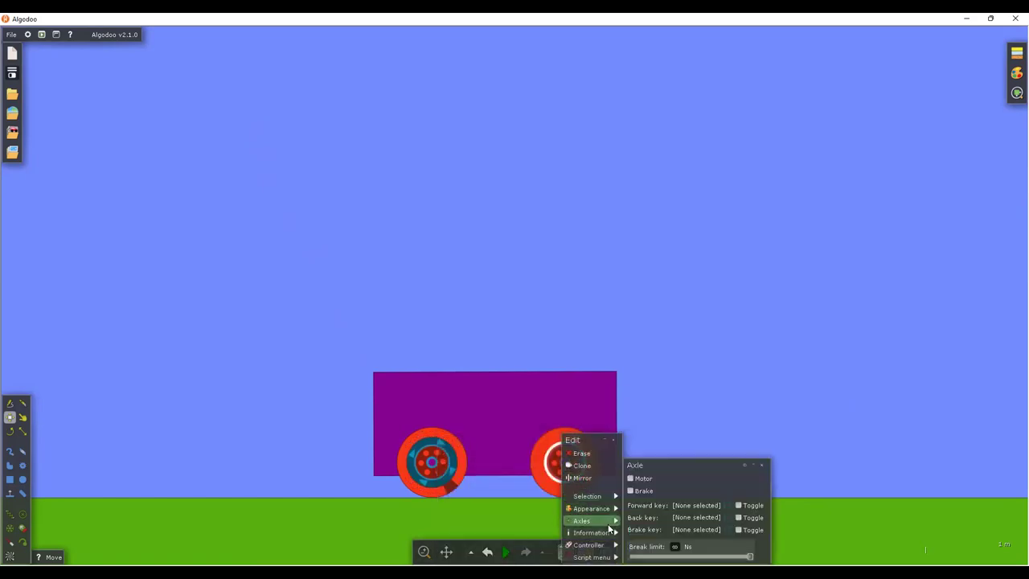
click(630, 479)
click(726, 350)
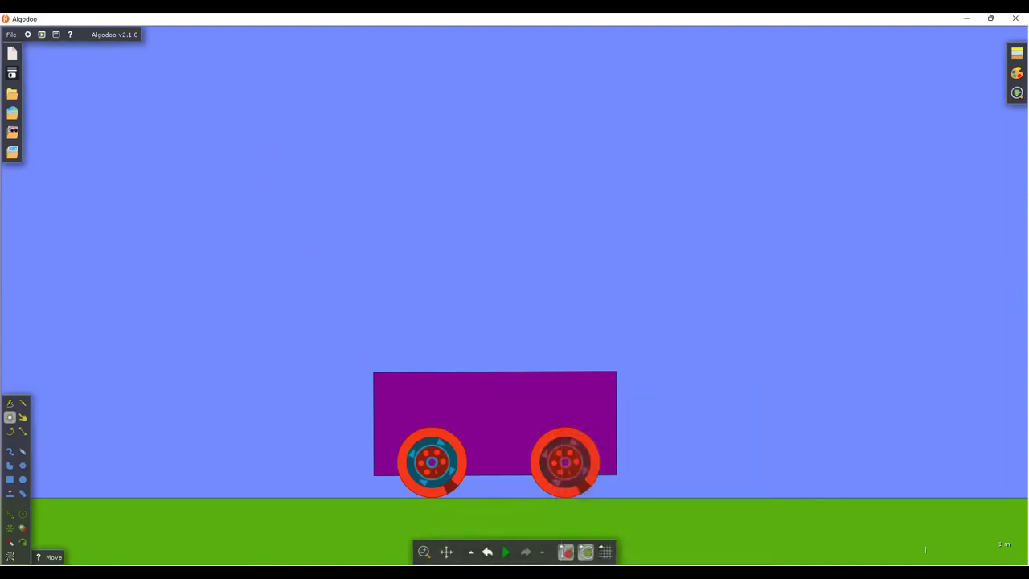
Step: Slow the simulation speed to 0.34 and start the simulation so the car drives along the ground
mouse_move(504, 553)
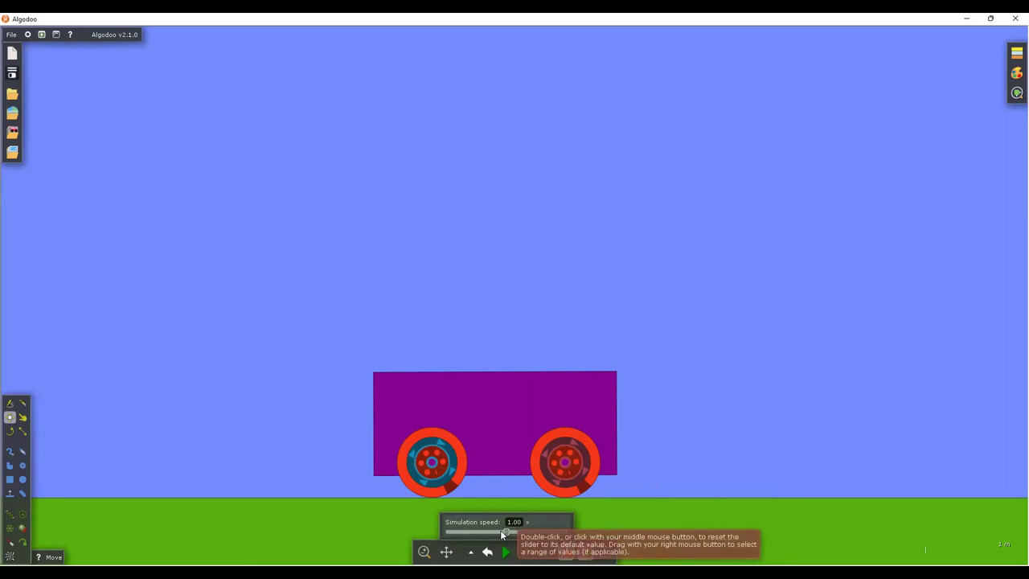
drag(506, 532, 486, 530)
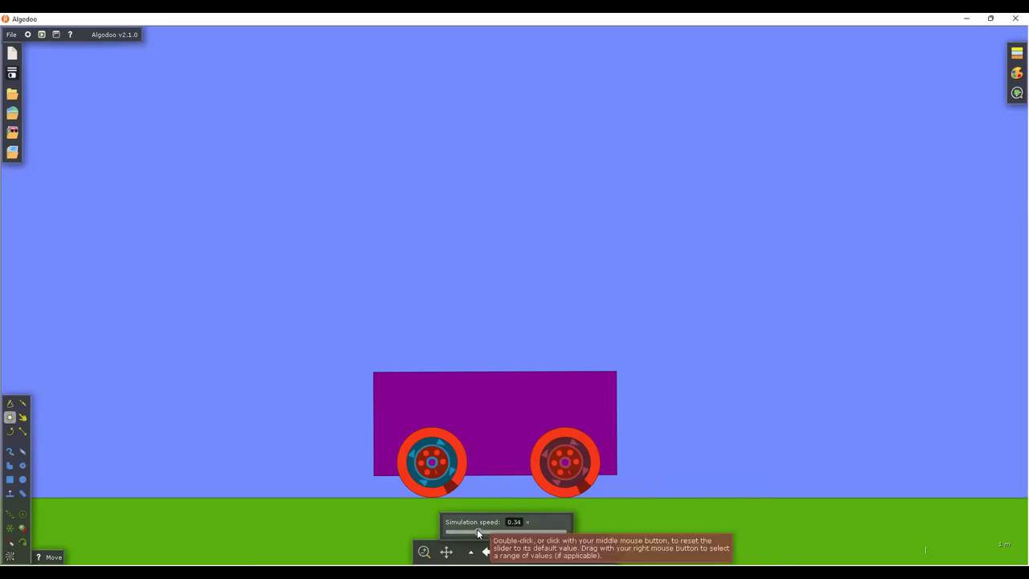
click(506, 552)
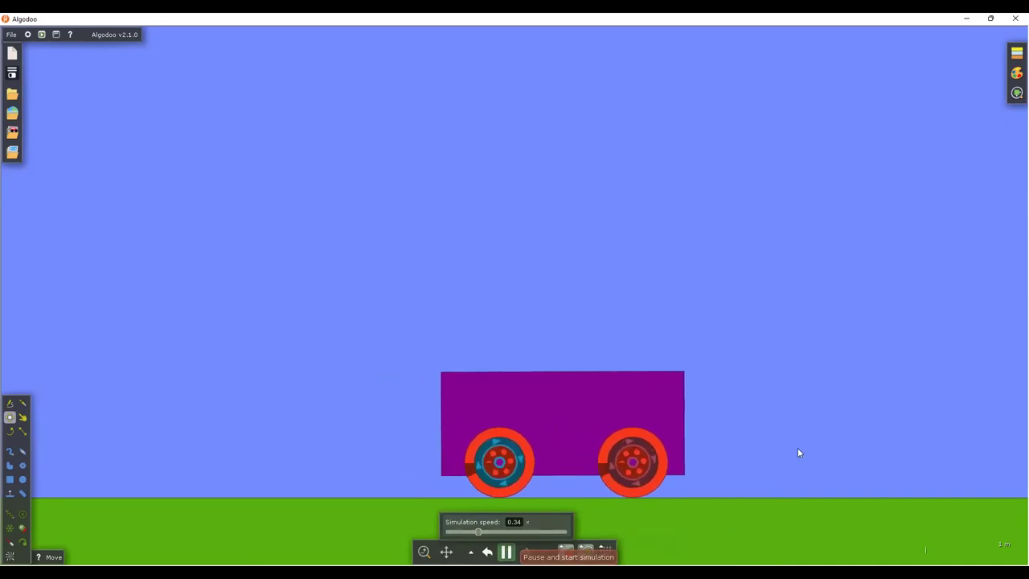
Step: Raise the simulation speed to 0.75, follow the driving car, and pause the simulation
mouse_move(506, 551)
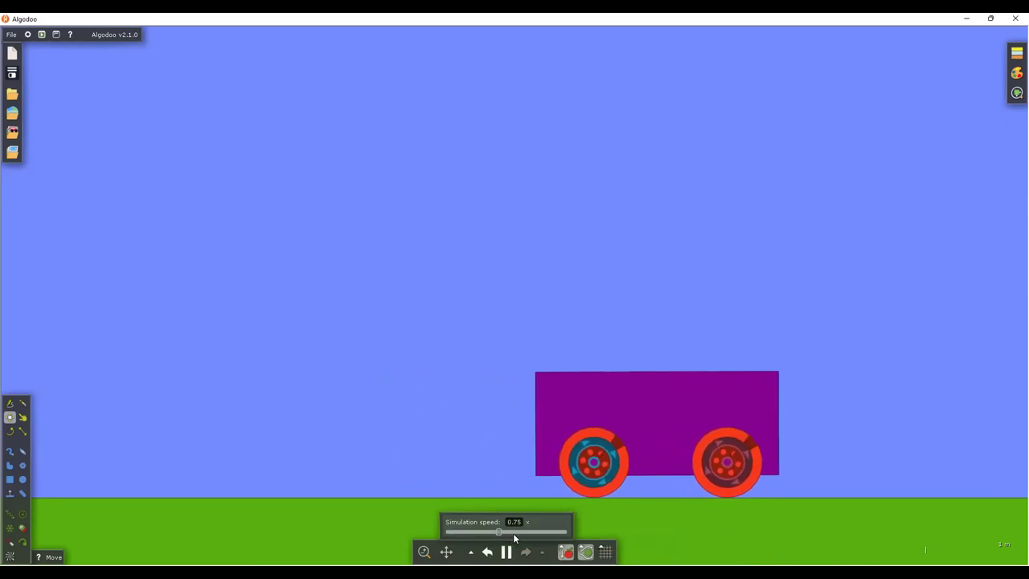
scroll(913, 456, down, 1)
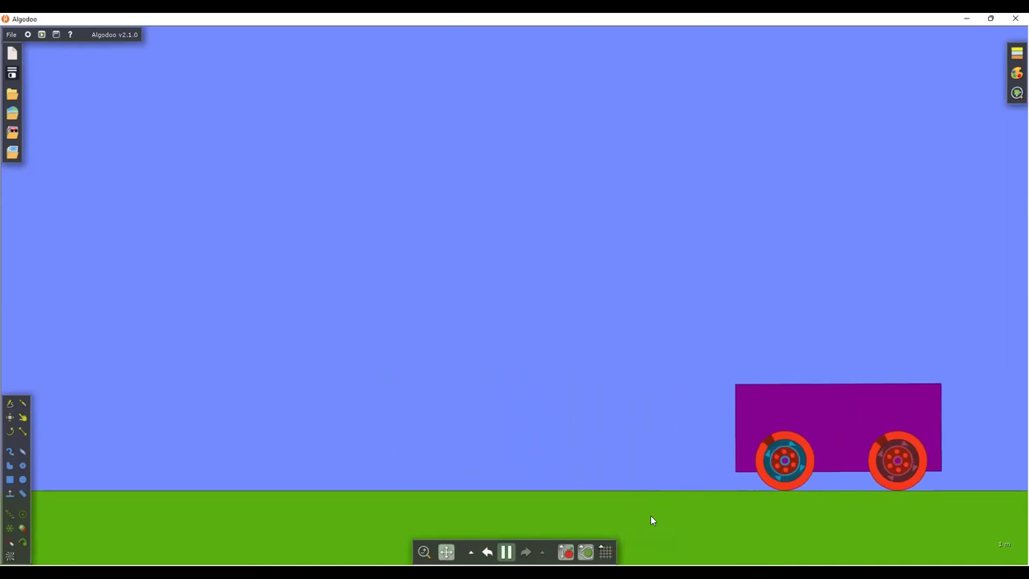
drag(868, 515, 324, 477)
drag(647, 492, 556, 487)
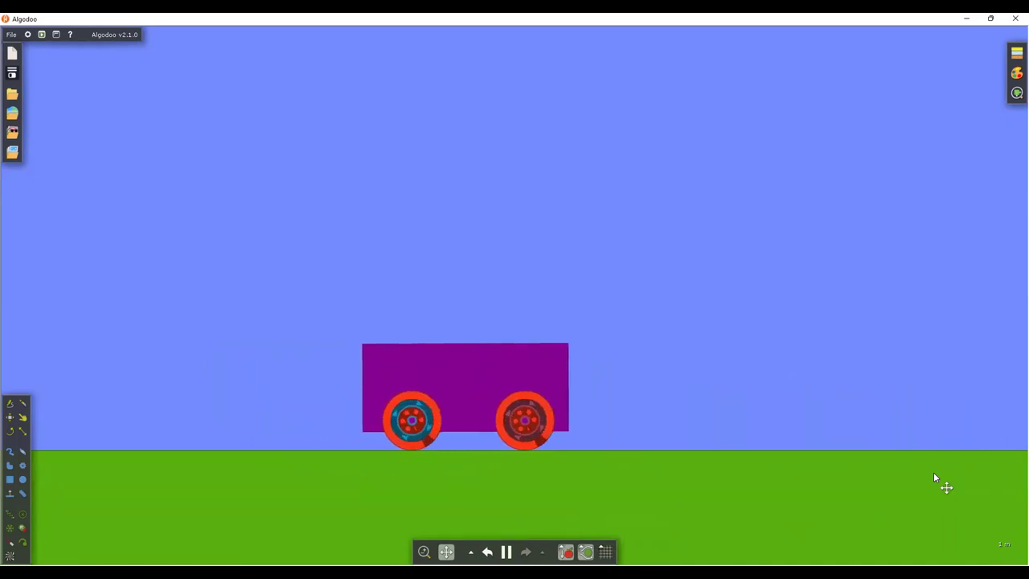
click(506, 552)
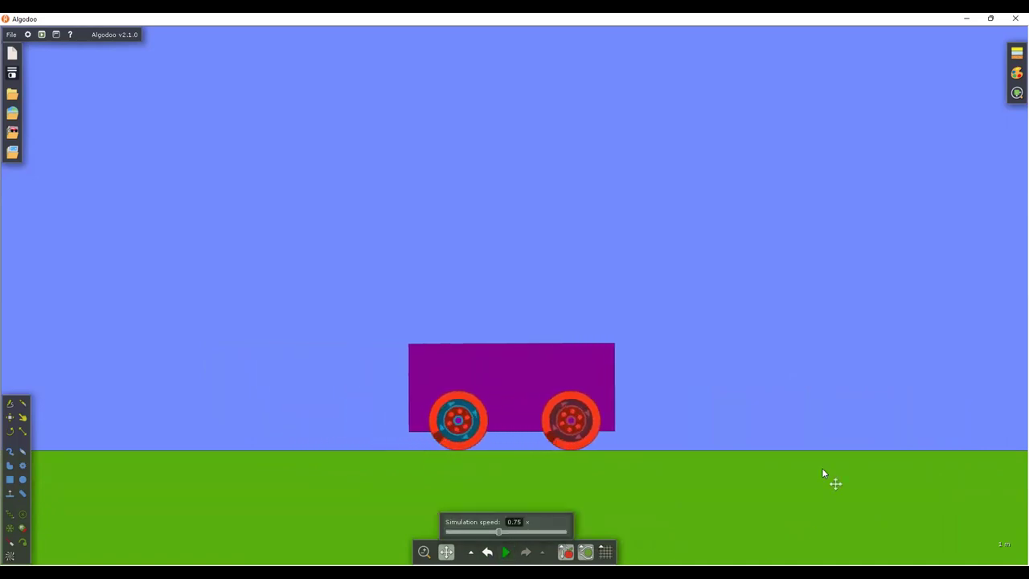
Step: Show a plot for the purple car body, place it clear of the car, and briefly run the simulation to record speed over time
right_click(519, 350)
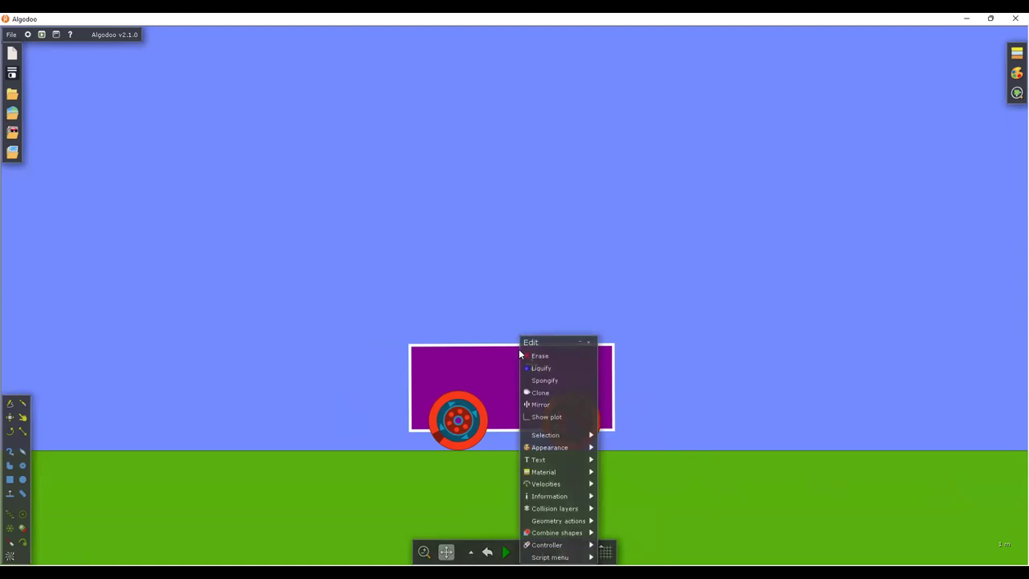
click(550, 417)
drag(444, 199, 783, 77)
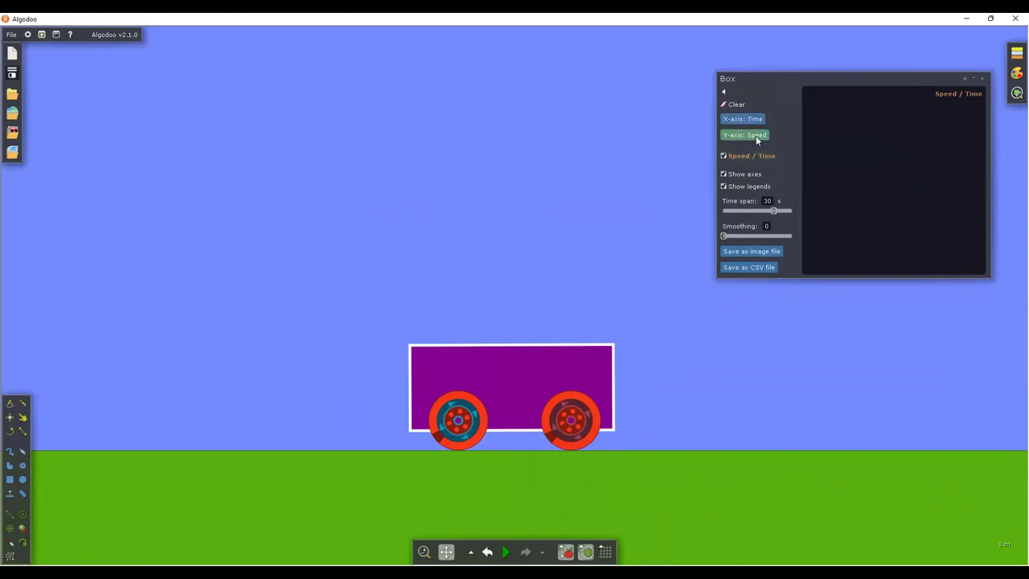
click(504, 552)
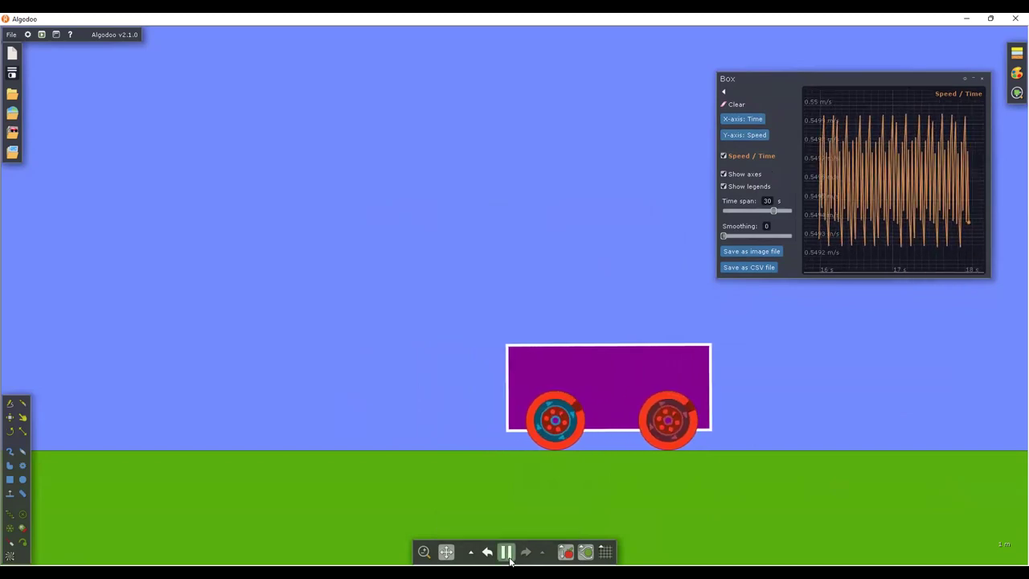
click(506, 551)
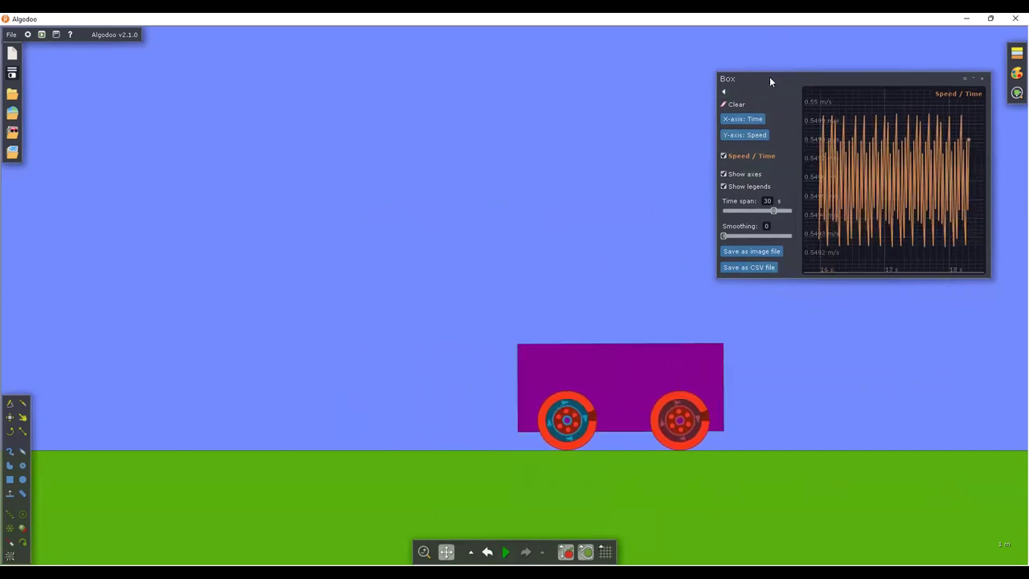
Step: Clear the recorded plot and set its Y-axis to Position (x) instead of Speed
click(739, 105)
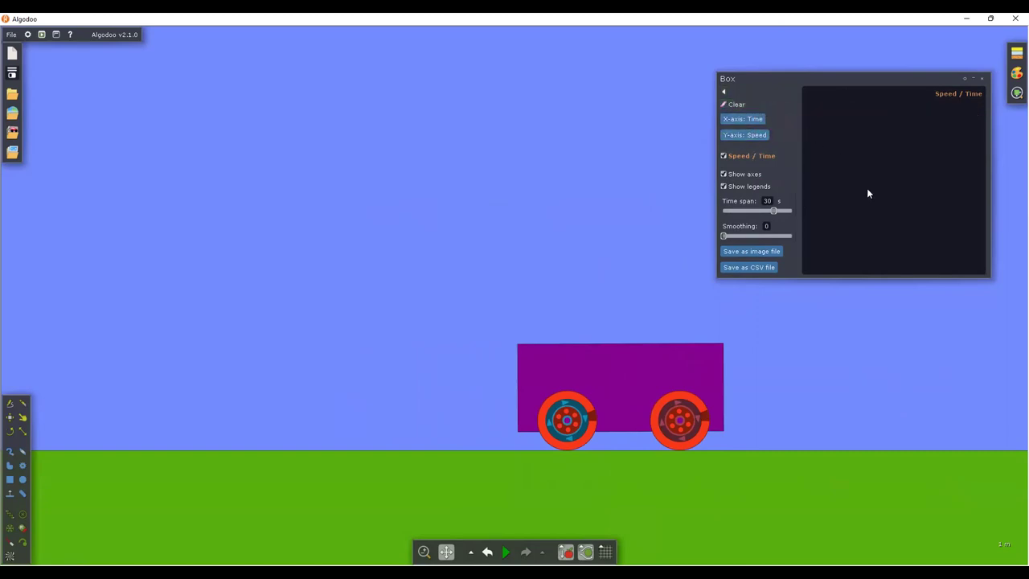
click(744, 135)
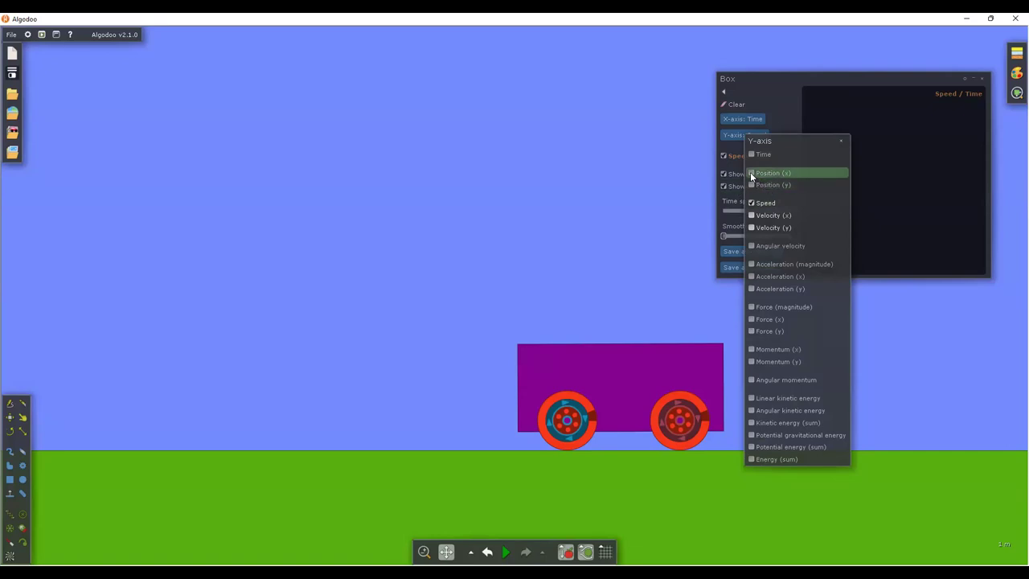
click(750, 172)
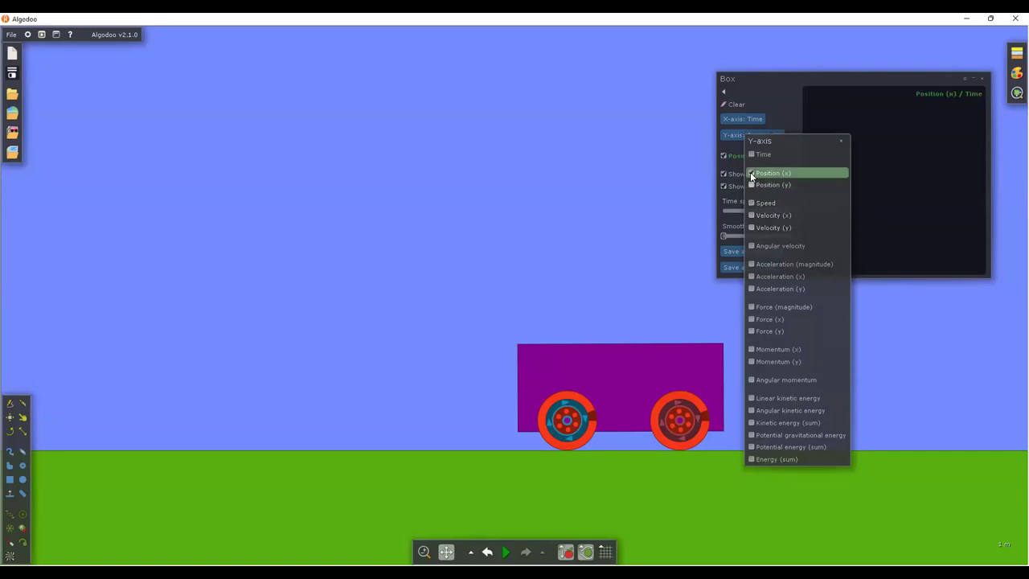
click(841, 141)
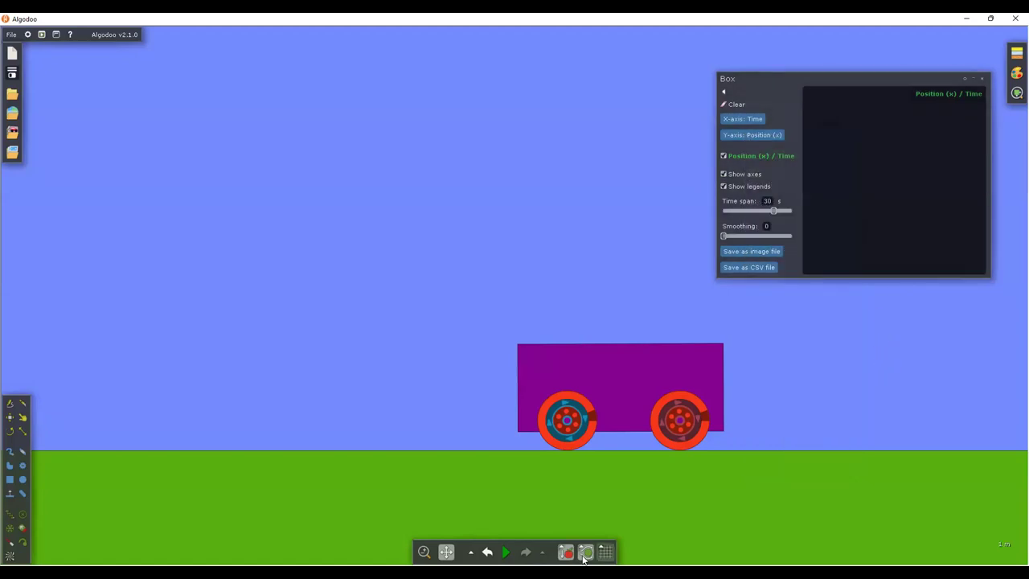
Step: Run the simulation to record the car's Position (x) over time, keeping the car and plot in view, and pause it
click(505, 551)
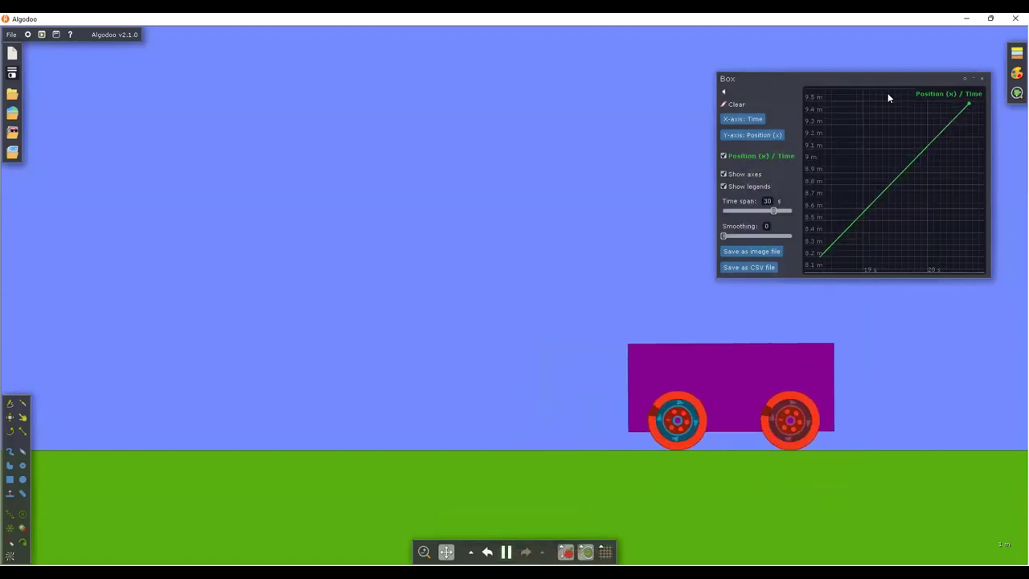
drag(855, 78, 336, 122)
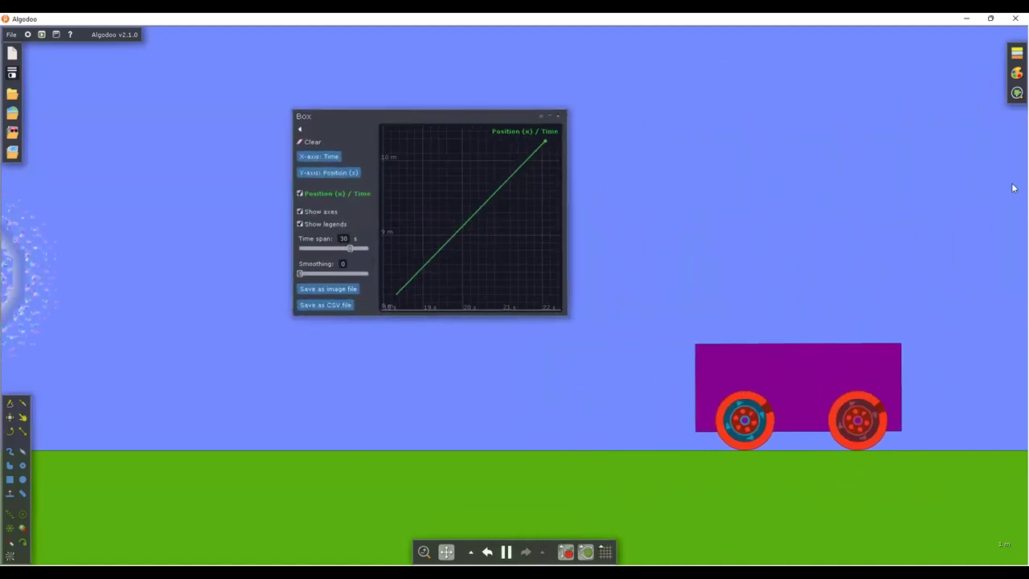
scroll(956, 357, down, 5)
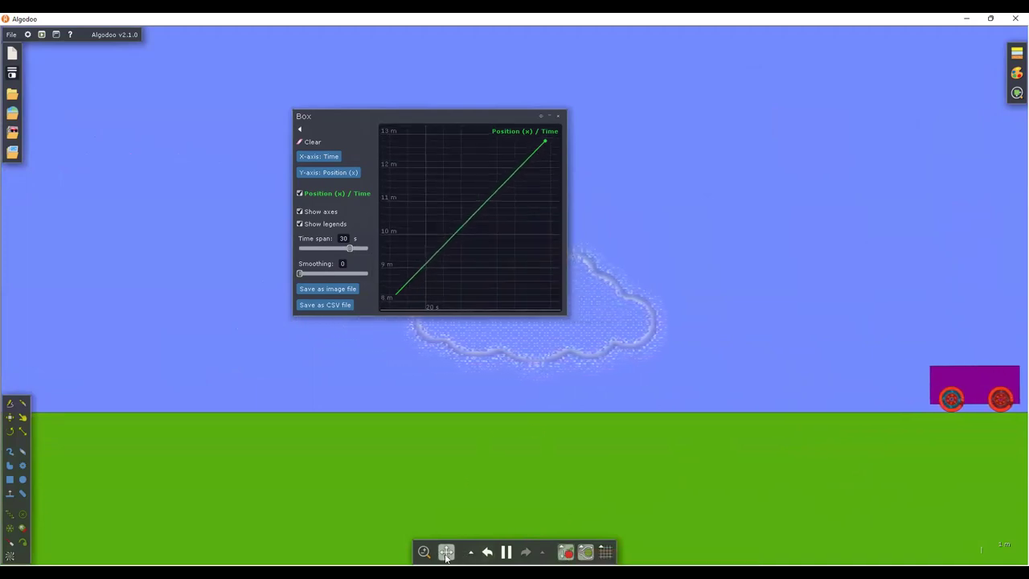
drag(927, 455, 369, 448)
drag(512, 484, 466, 501)
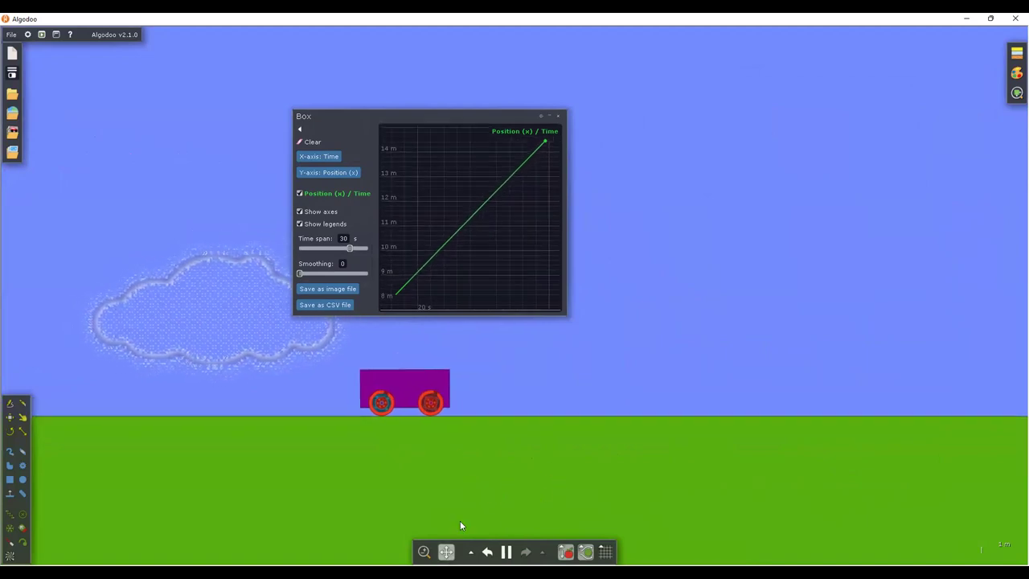
drag(515, 464, 490, 478)
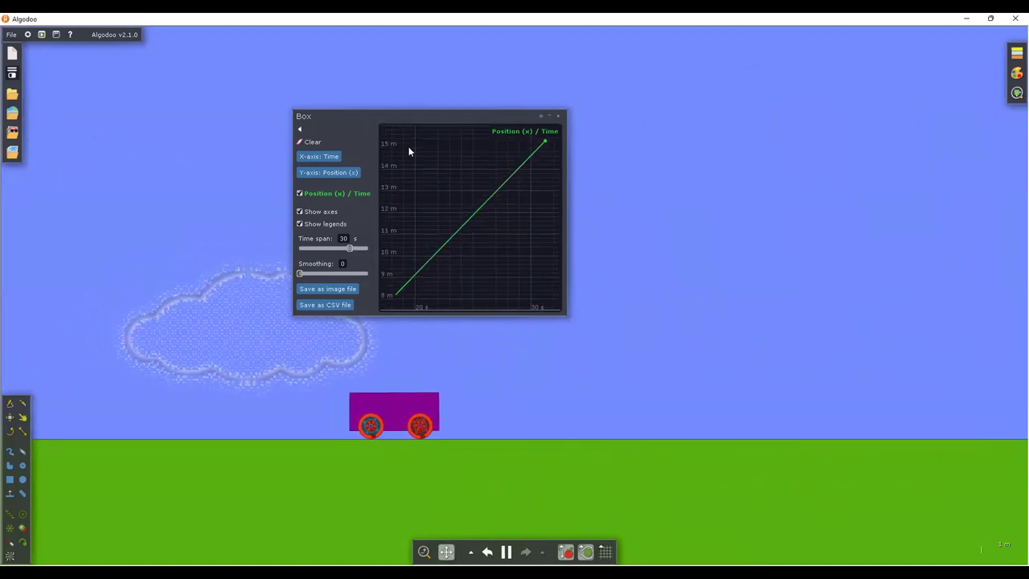
drag(404, 116, 788, 124)
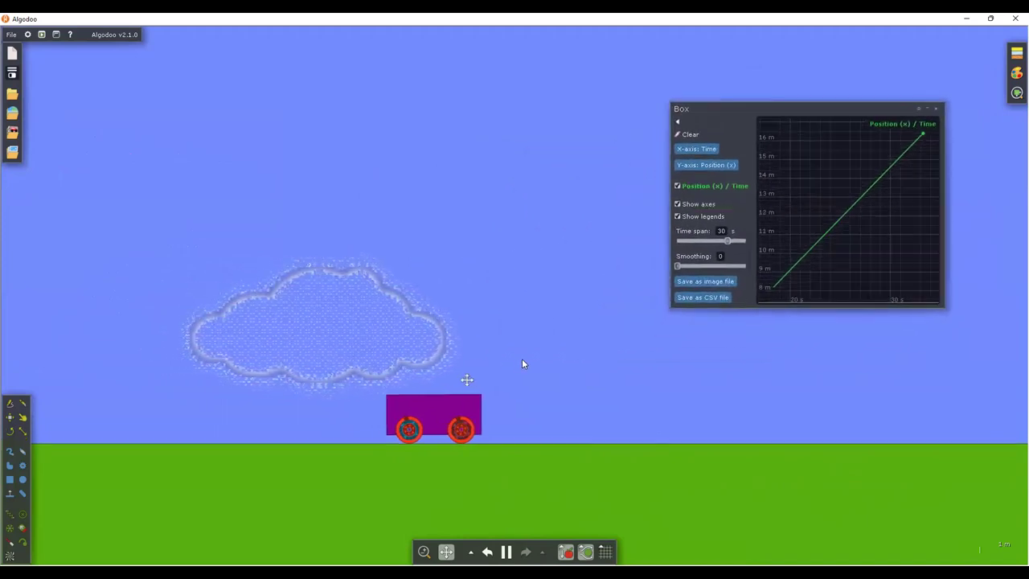
scroll(522, 358, up, 3)
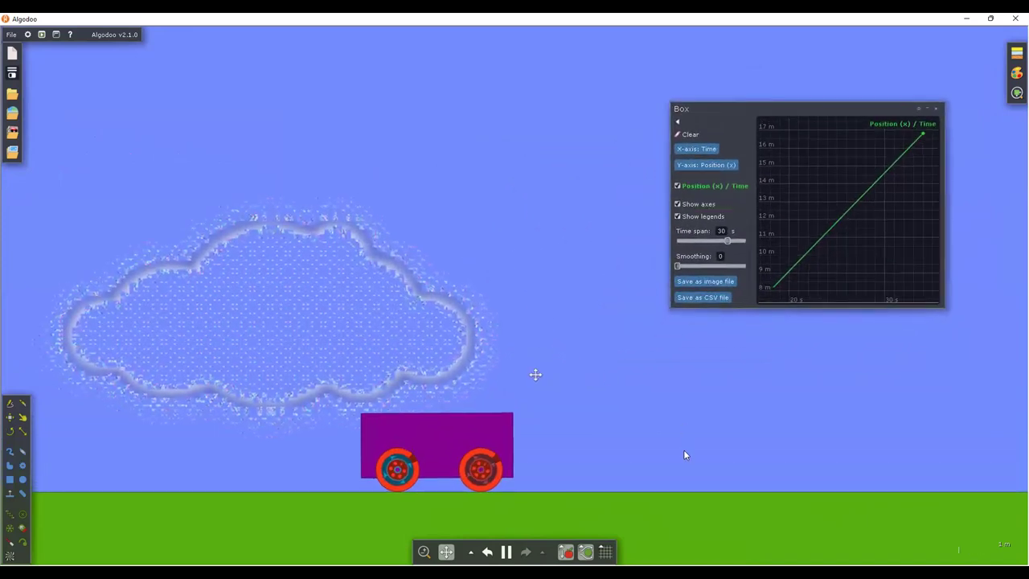
scroll(683, 449, up, 2)
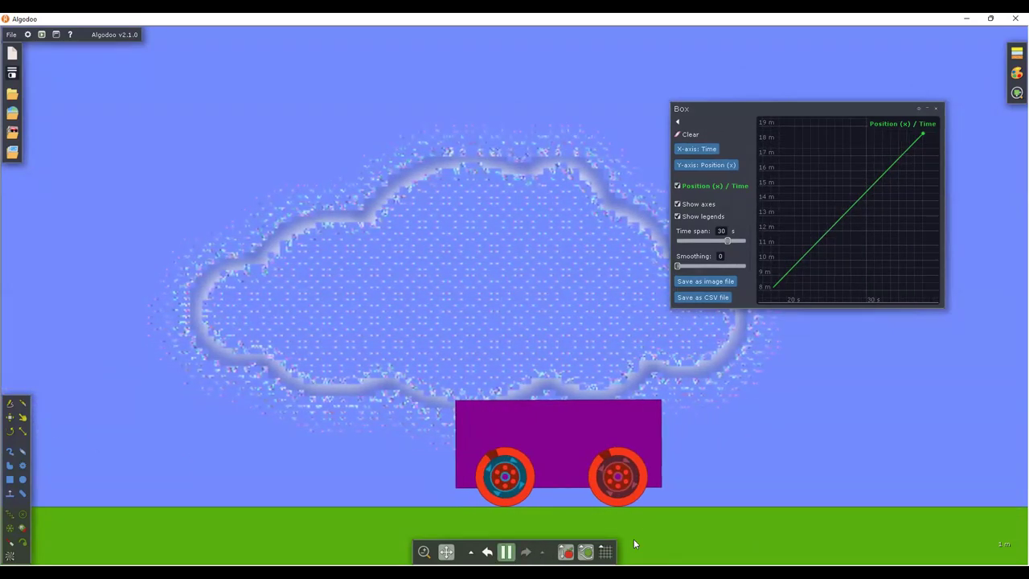
key(space)
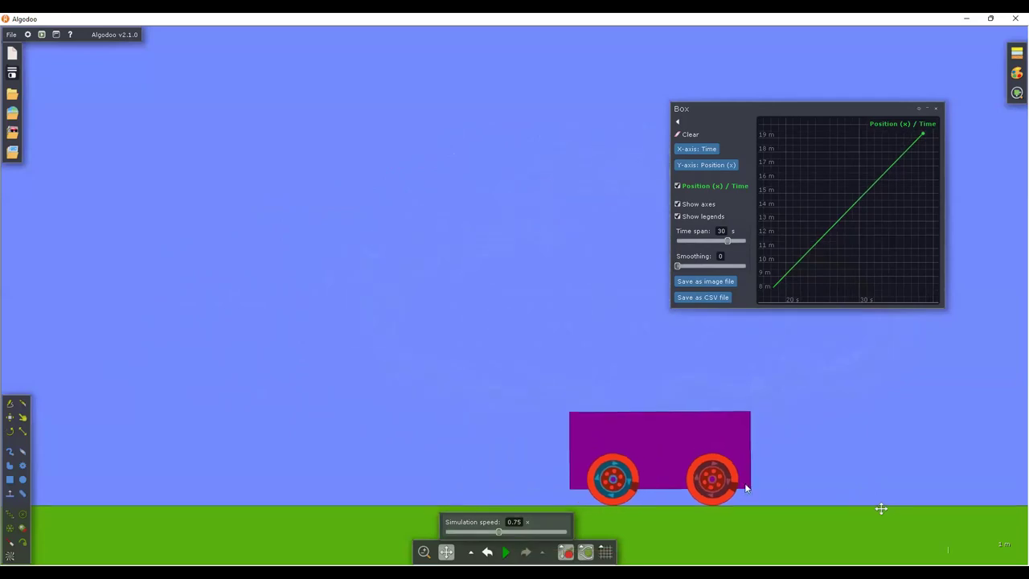
Step: Move the position plot away from the car and minimise it
drag(802, 108, 740, 73)
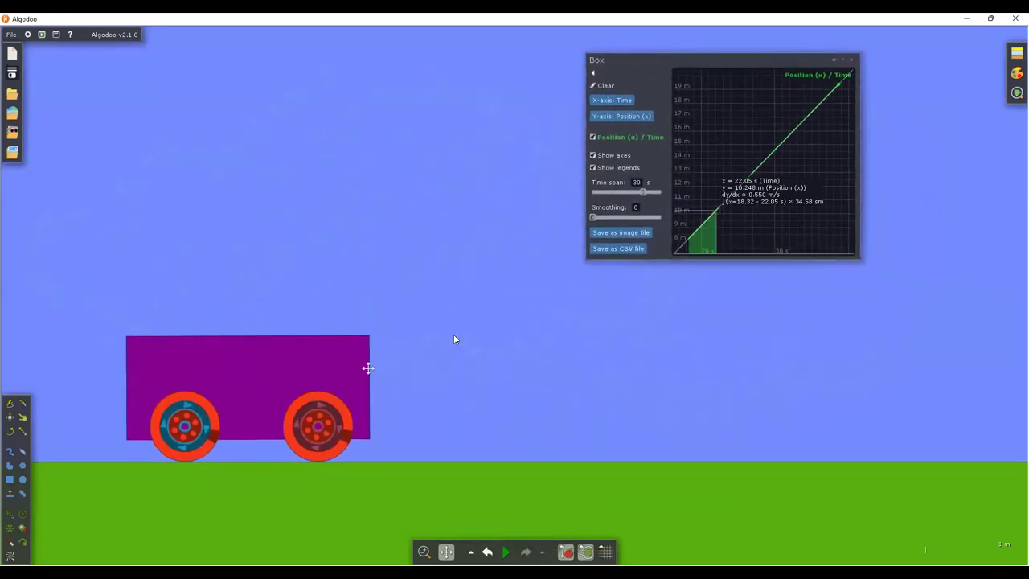
click(835, 57)
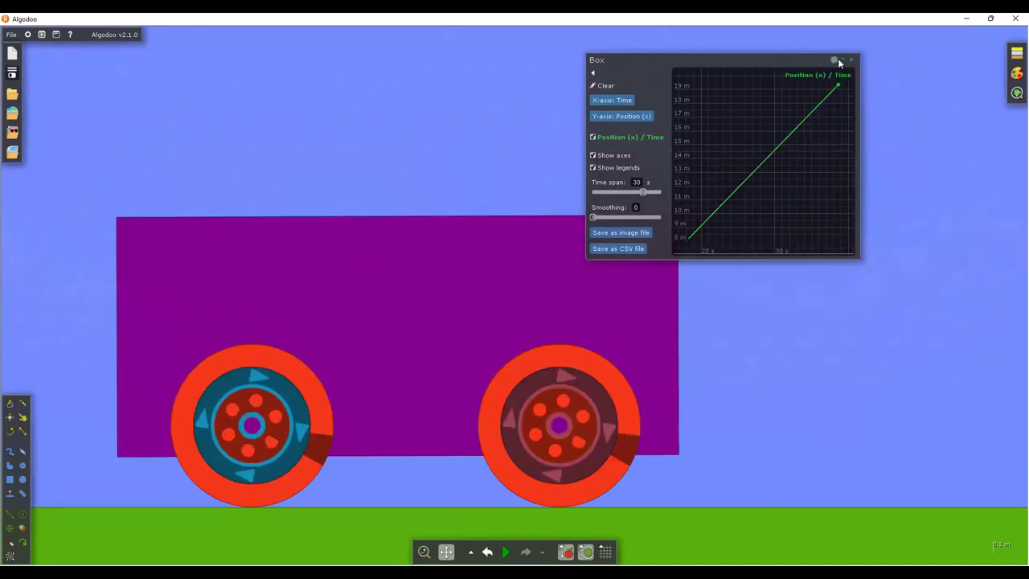
click(835, 60)
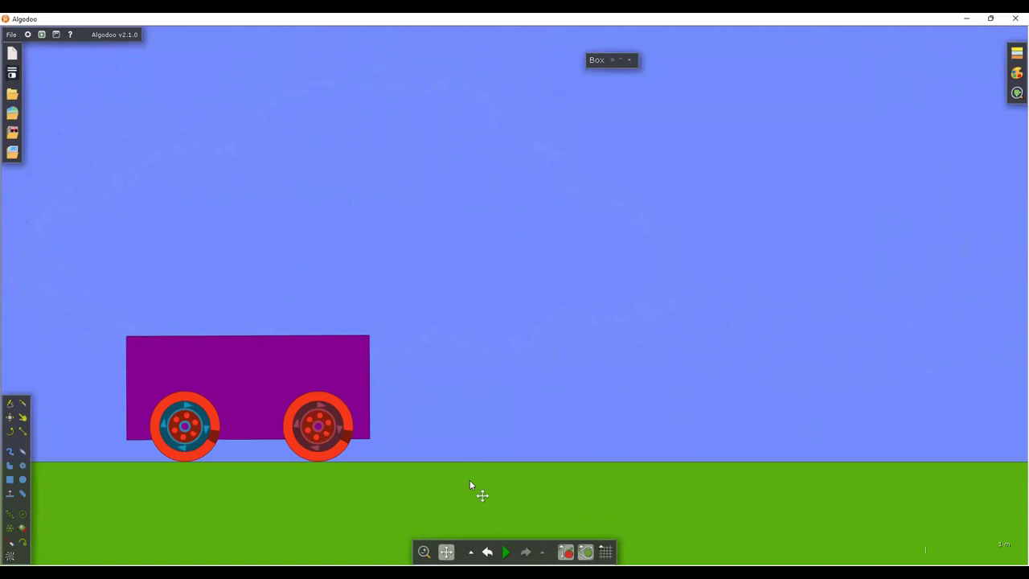
Step: Add an inclined plane rising to the right from the ground ahead of the car and colour it brown
click(7, 498)
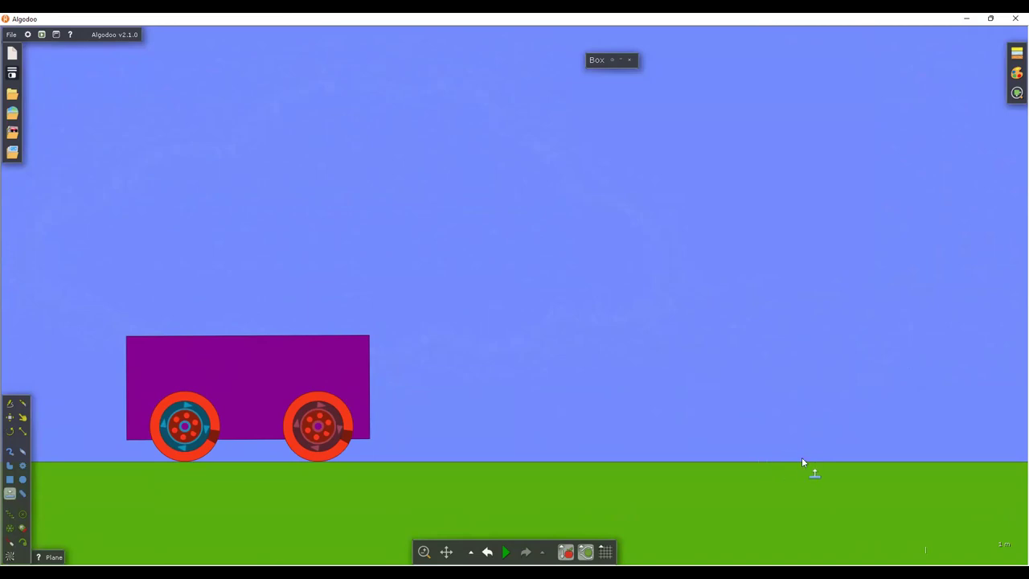
drag(801, 465, 792, 440)
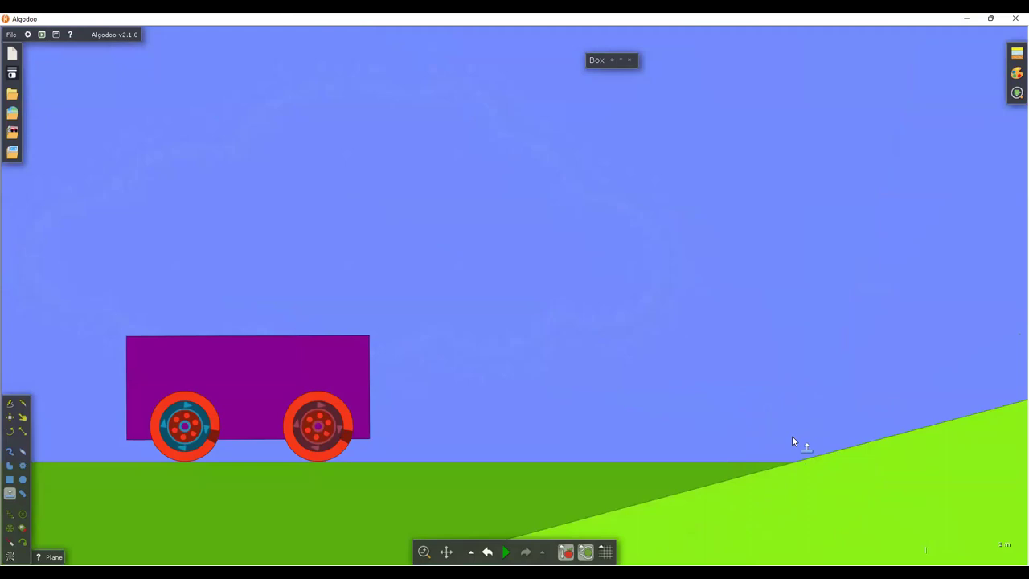
right_click(835, 498)
click(840, 508)
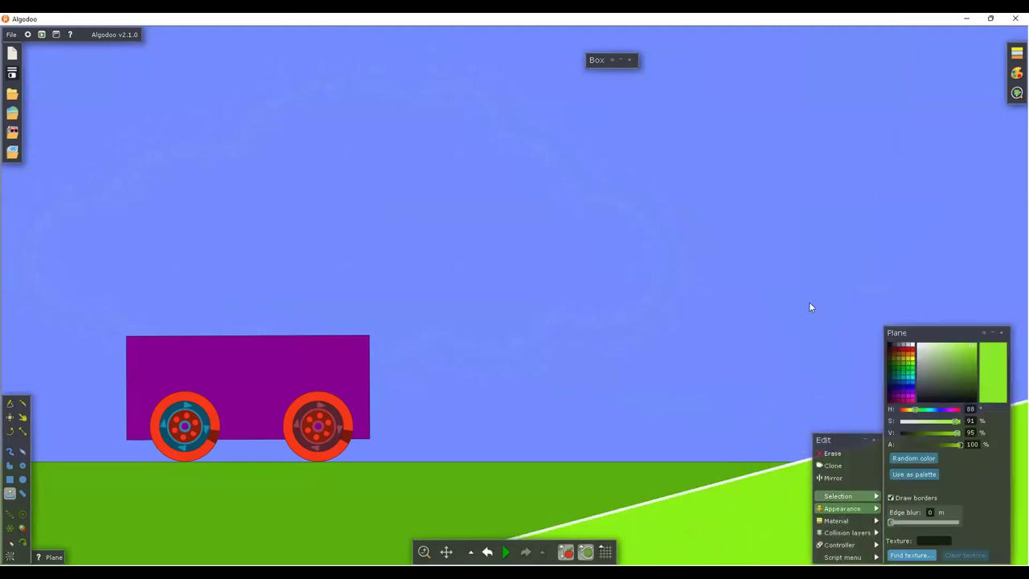
click(586, 520)
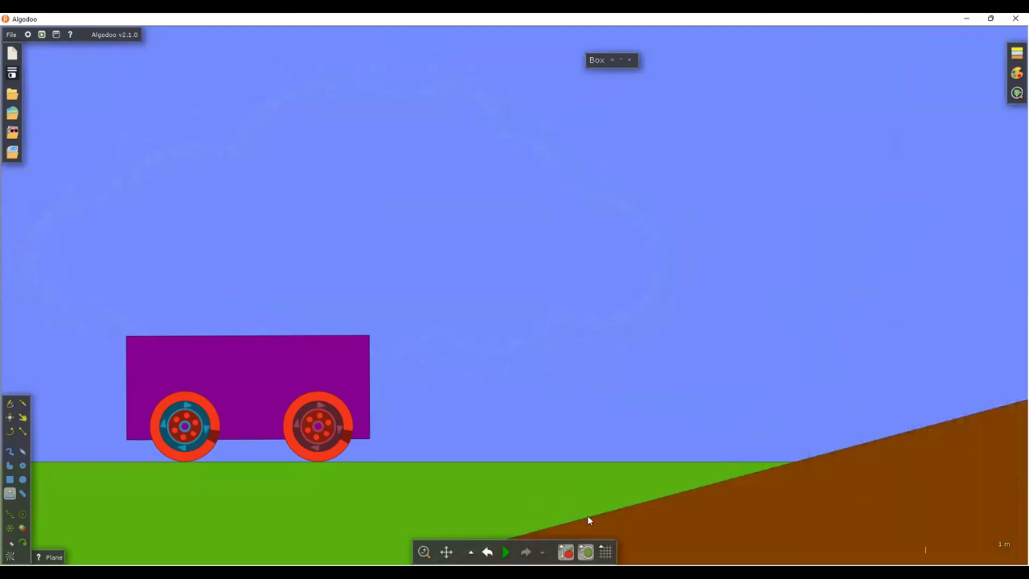
Step: Run the simulation to drive the car towards the incline, and undo the stray plane added ahead of it
key(space)
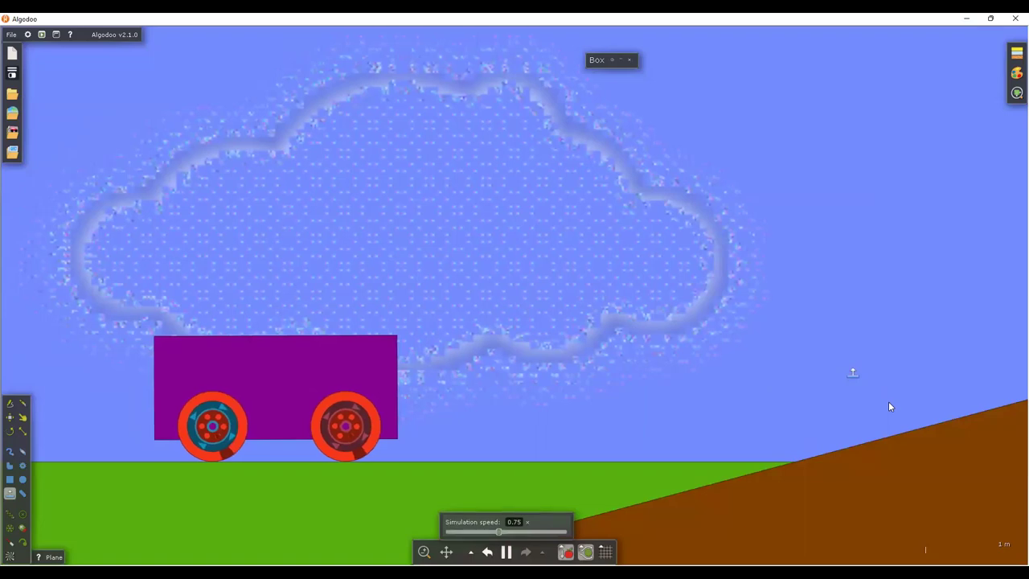
scroll(718, 361, down, 4)
drag(836, 344, 789, 332)
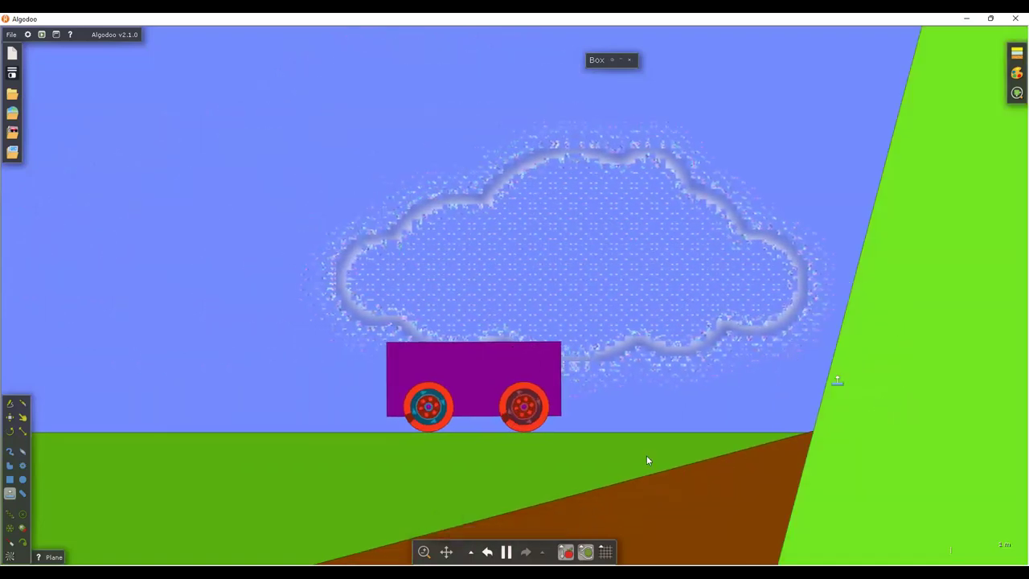
key(ctrl+z)
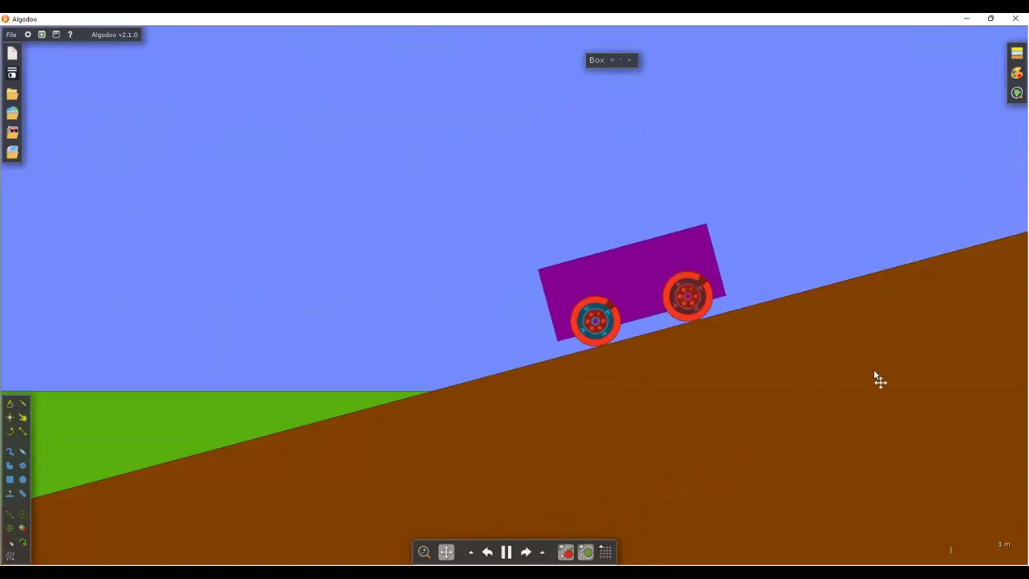
Step: Follow the car as it climbs the inclined plane, and undo the run to return it to its starting position
scroll(872, 368, down, 3)
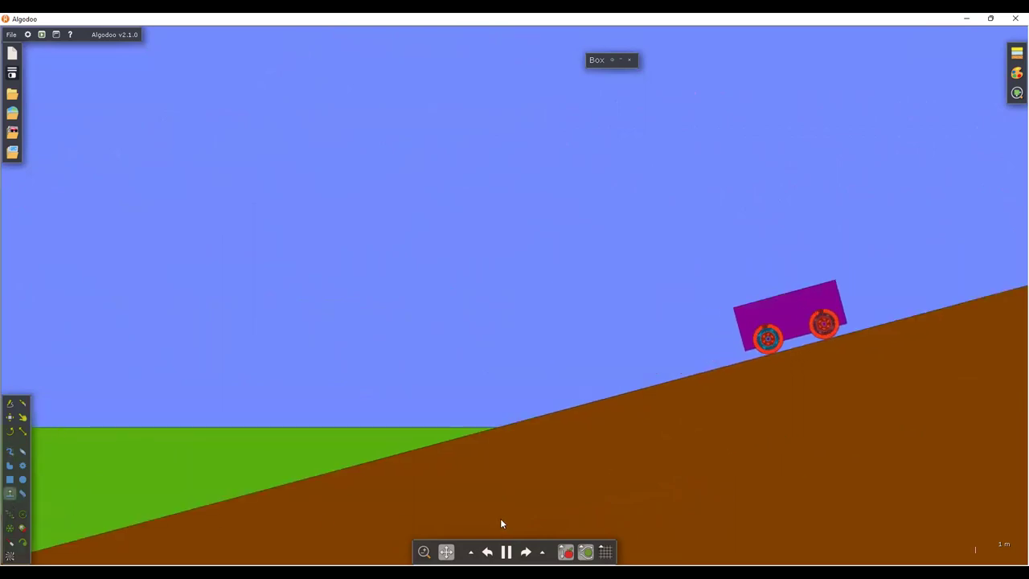
click(589, 466)
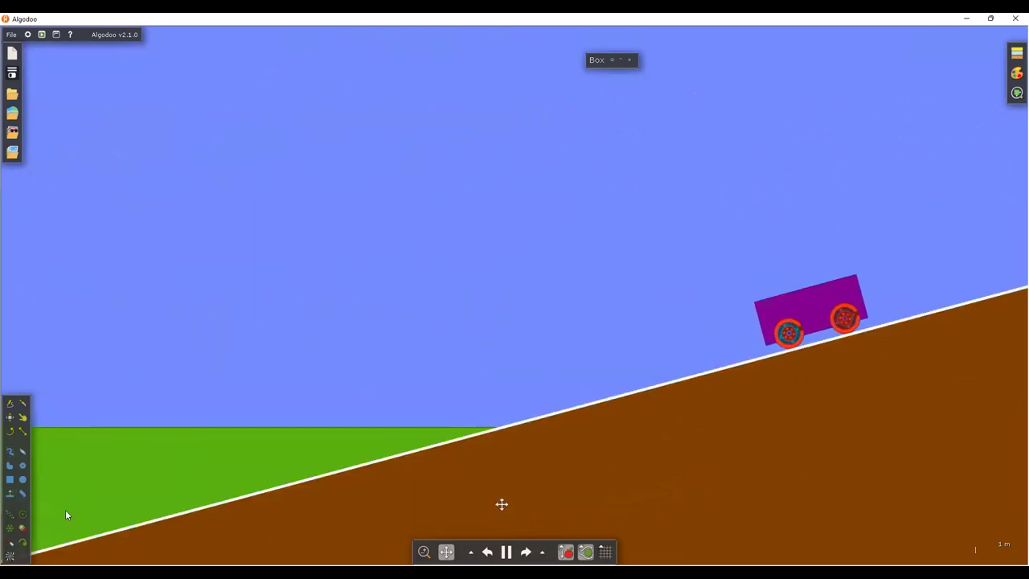
click(733, 473)
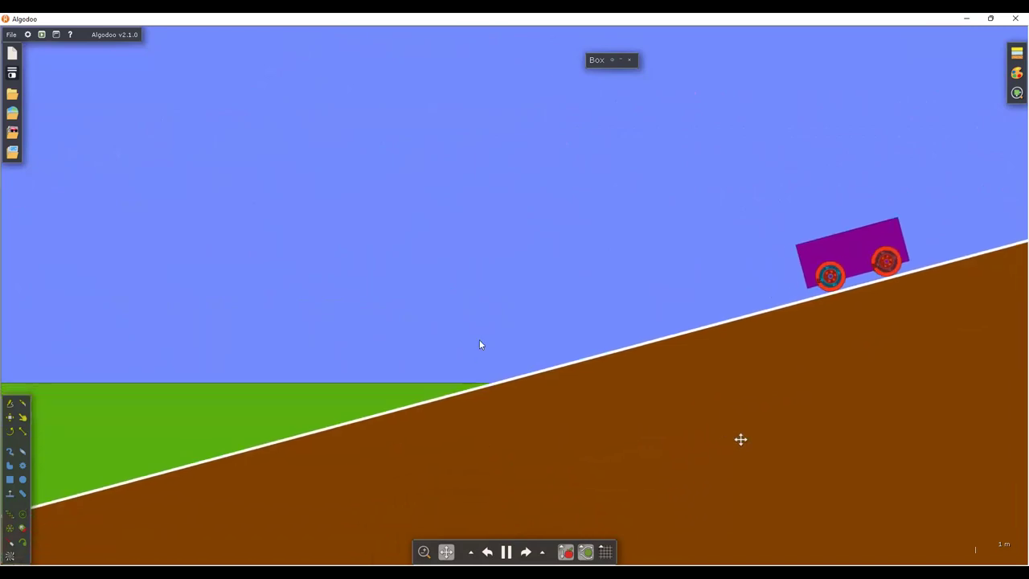
click(485, 338)
click(487, 555)
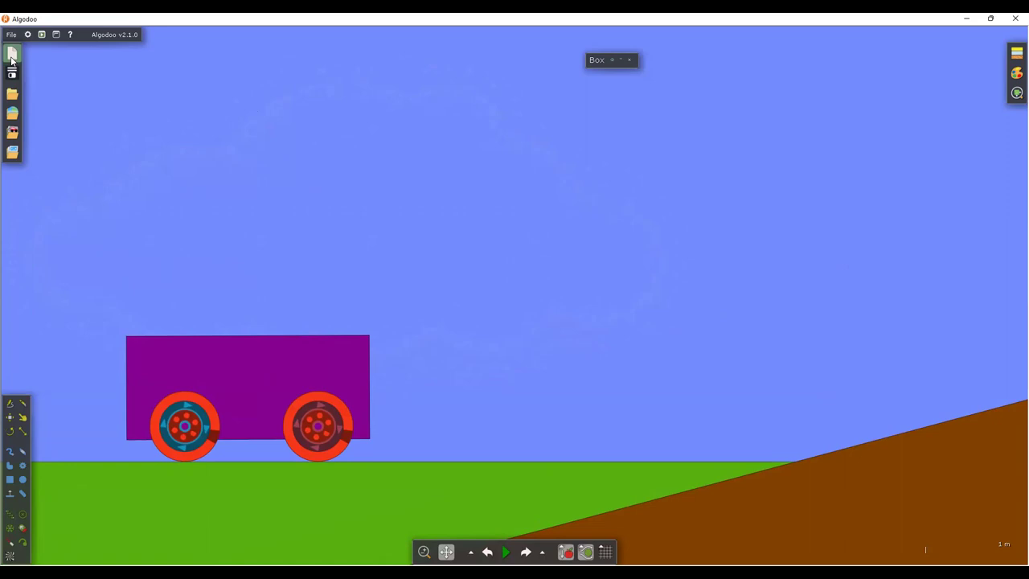
Step: Create a new scene with the Blueprint palette, and replace it with a new scene using the Chalkboard palette
click(11, 56)
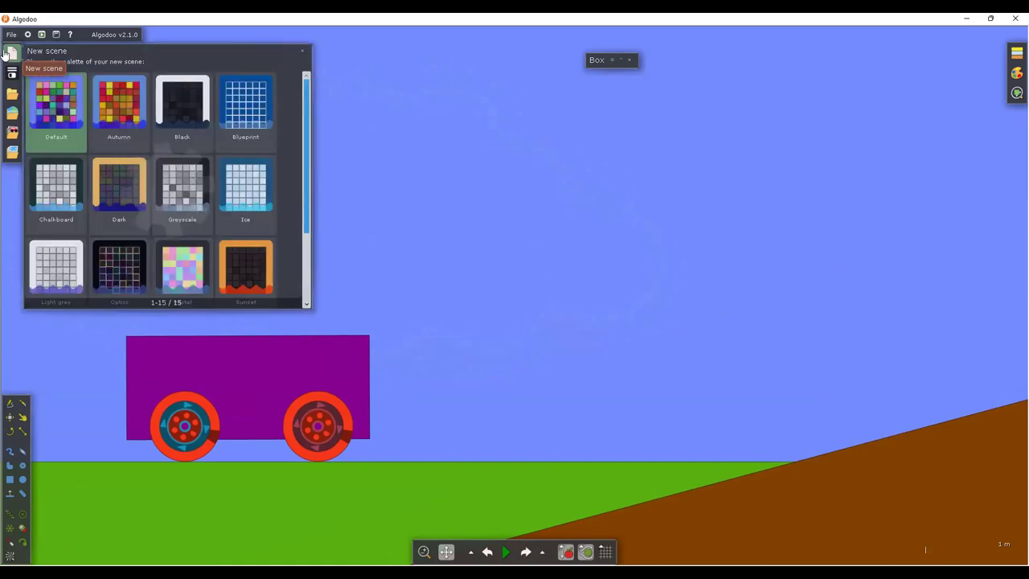
click(248, 109)
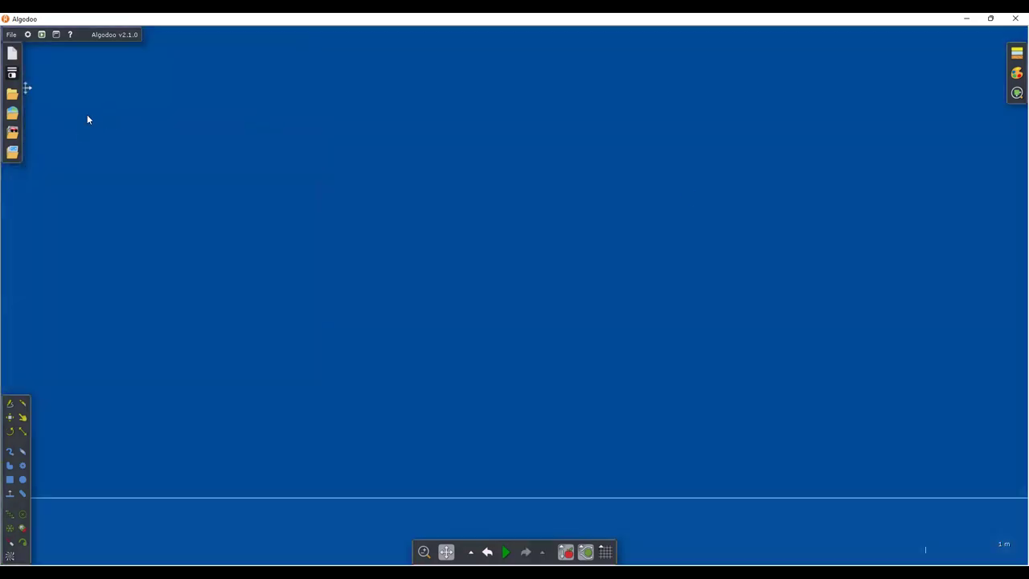
click(11, 54)
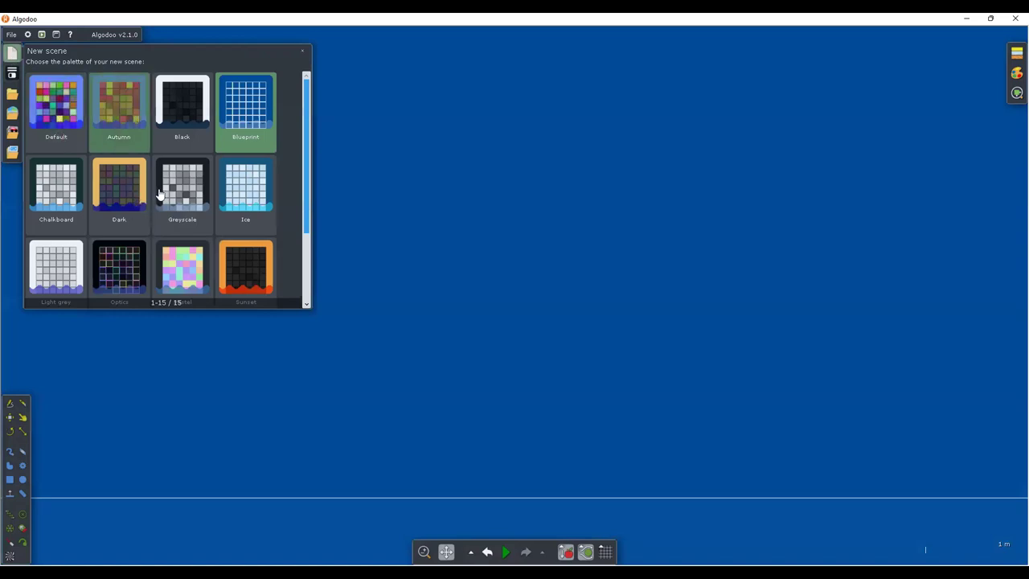
click(234, 190)
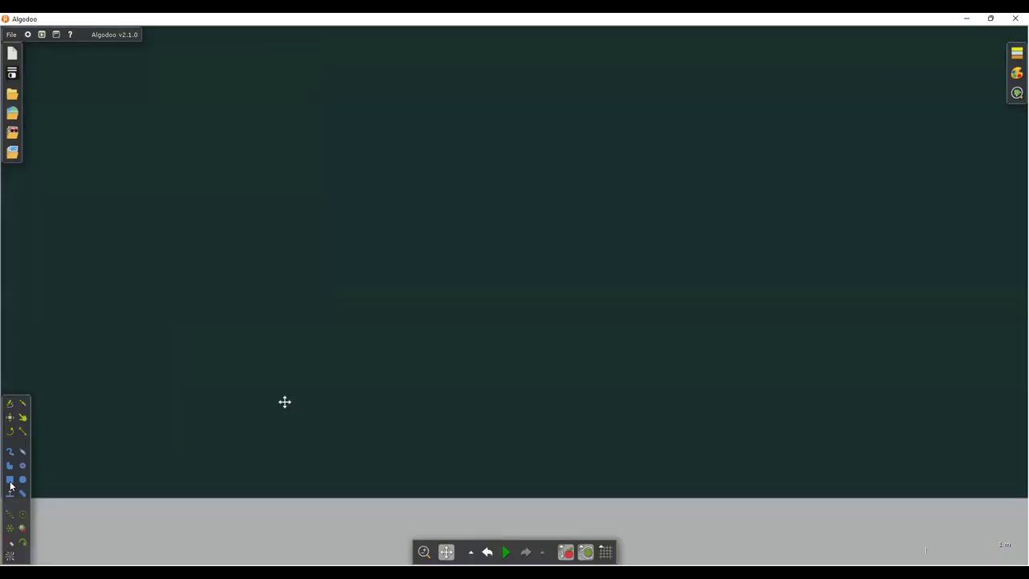
Step: Draw an open container on the ground with the Brush at size 0.110 m, using two upright walls and a base
key(b)
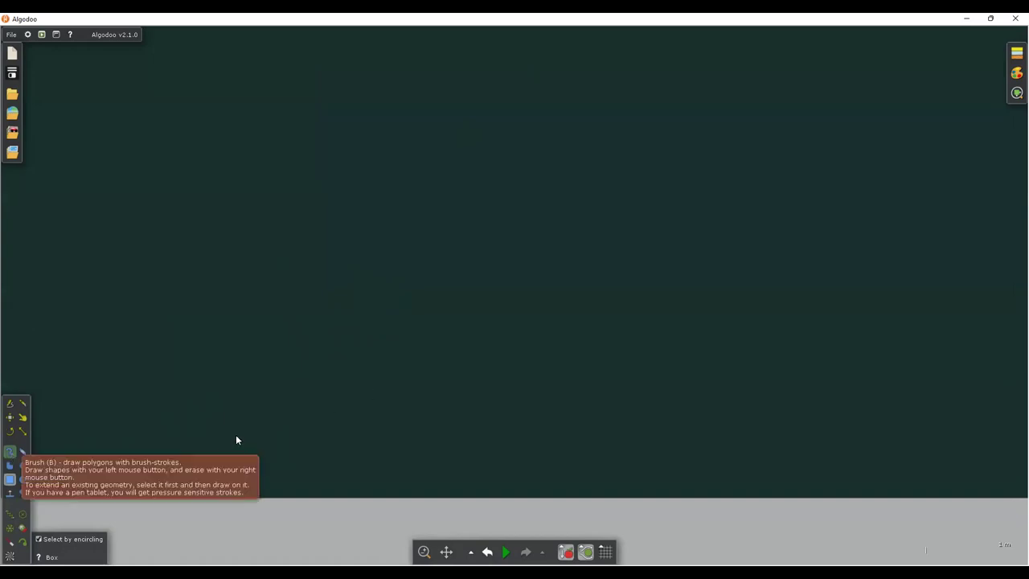
key(b)
click(60, 503)
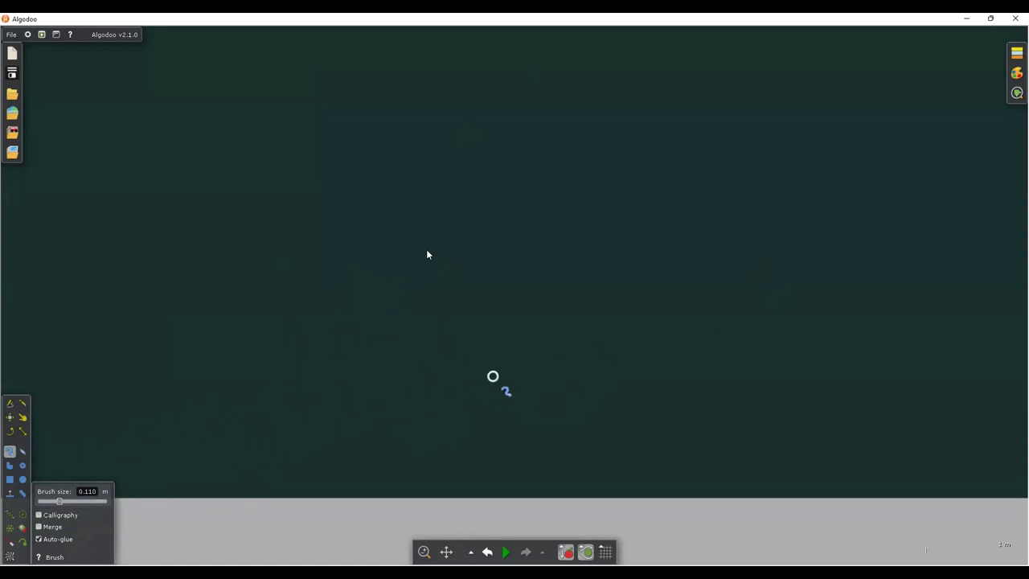
mouse_move(414, 243)
mouse_down()
mouse_move(413, 497)
mouse_move(664, 493)
mouse_up()
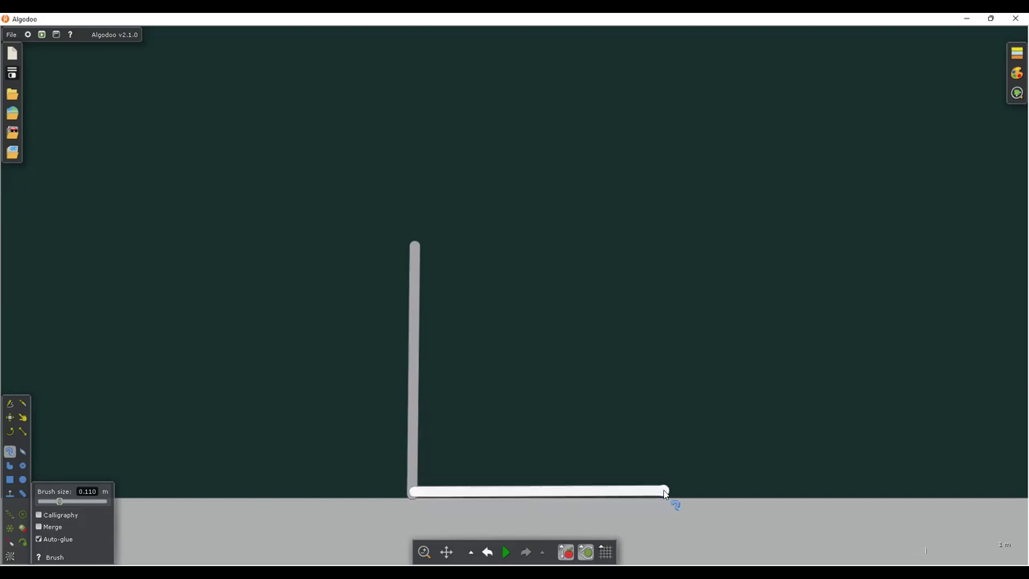
mouse_move(659, 295)
mouse_down()
mouse_move(657, 488)
mouse_move(640, 492)
mouse_up()
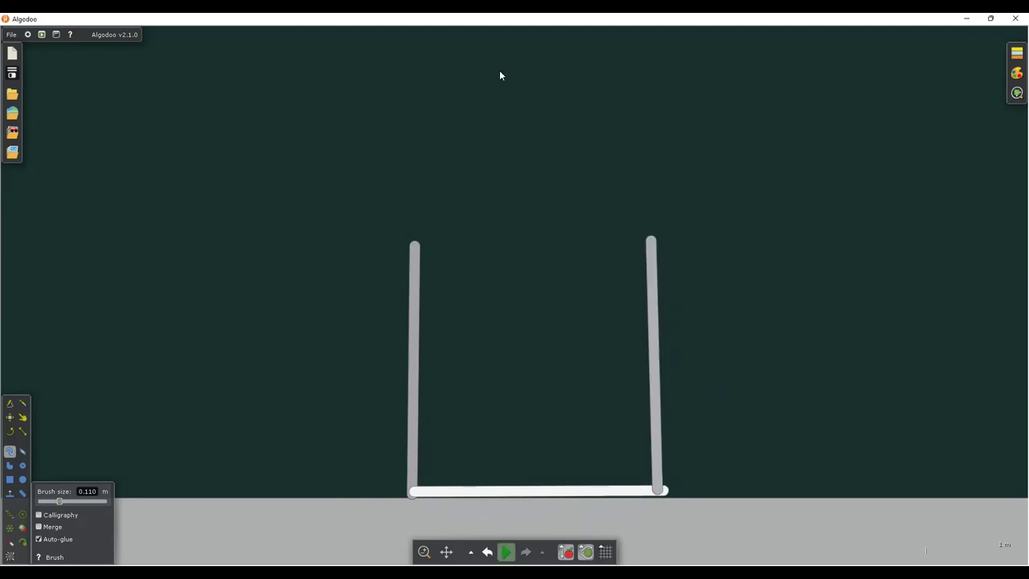
Step: Run the simulation briefly at speed 1.00 to test the unwelded container, and pause it
mouse_move(501, 556)
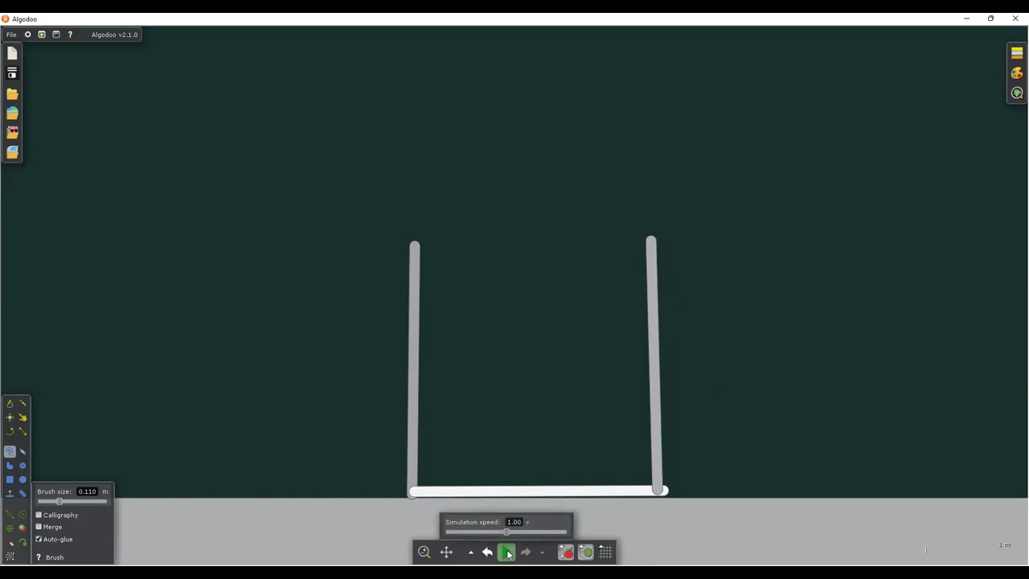
click(507, 553)
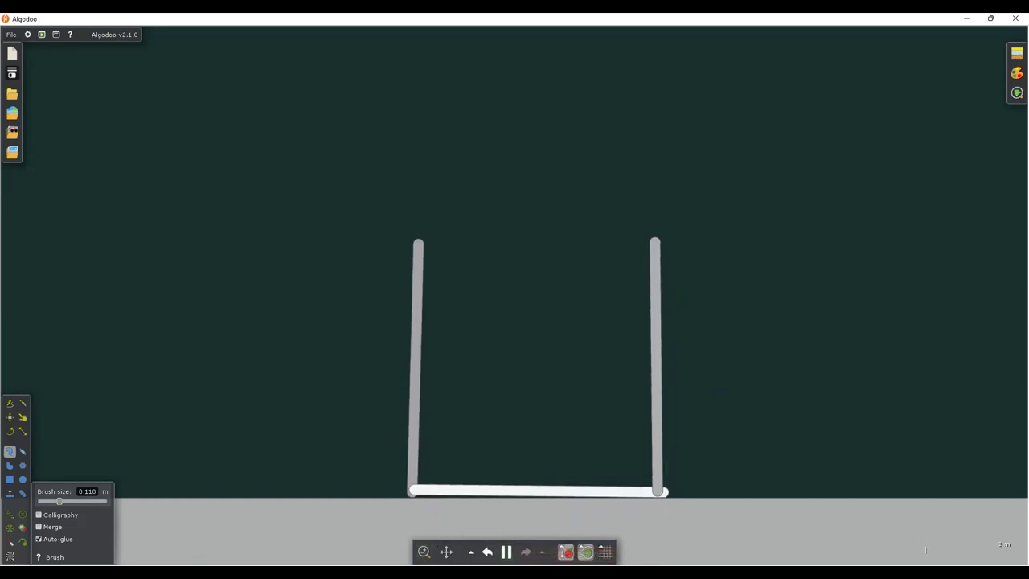
key(space)
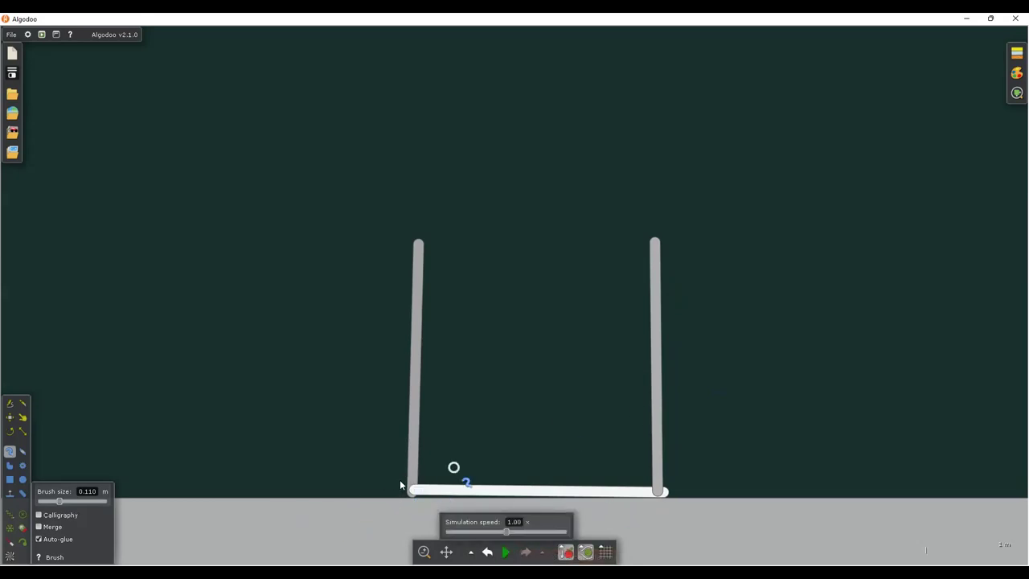
Step: Fixate both container walls to the base at the lower corners, and briefly run the simulation to test the joints
click(23, 514)
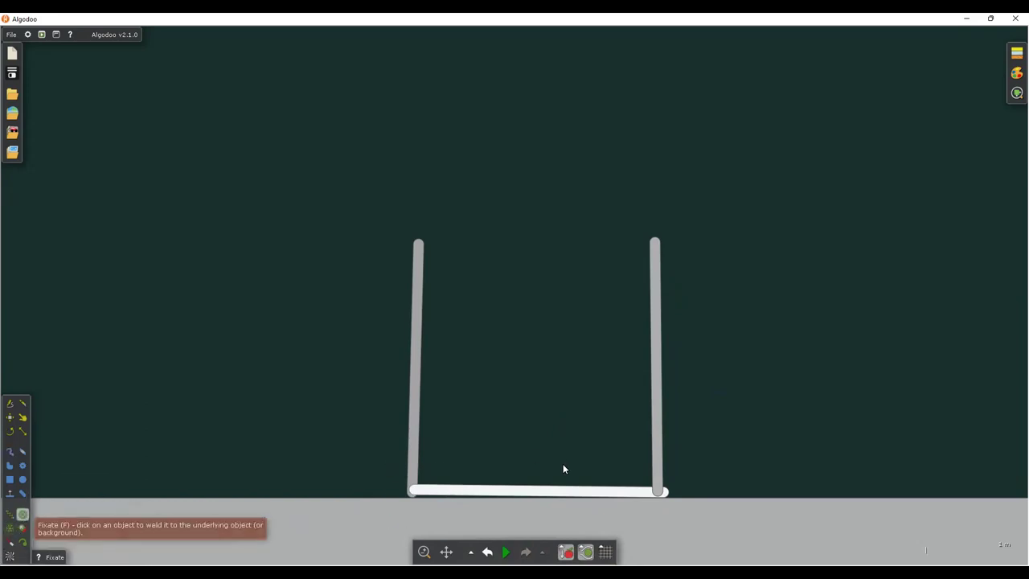
click(423, 501)
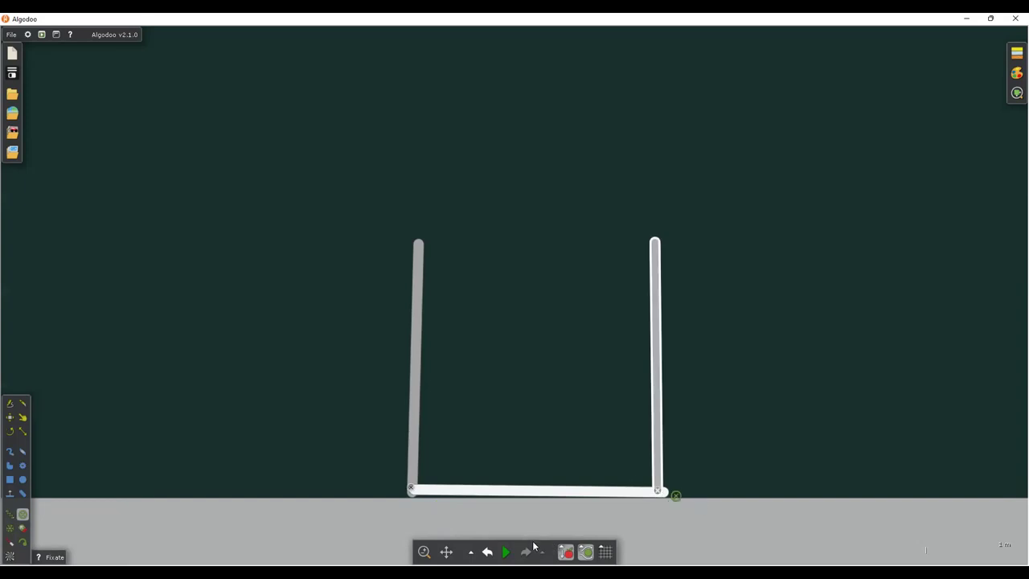
key(space)
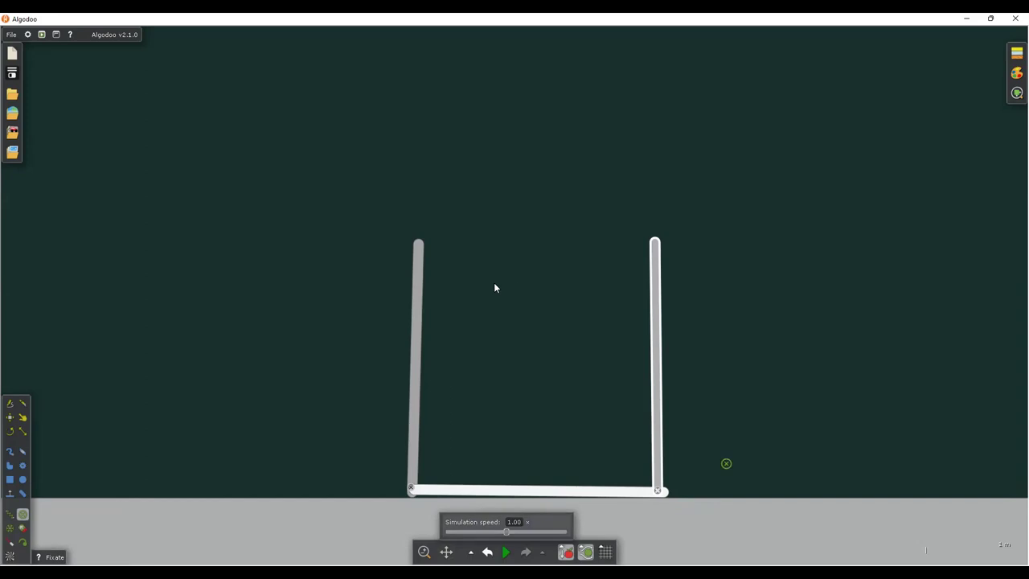
key(space)
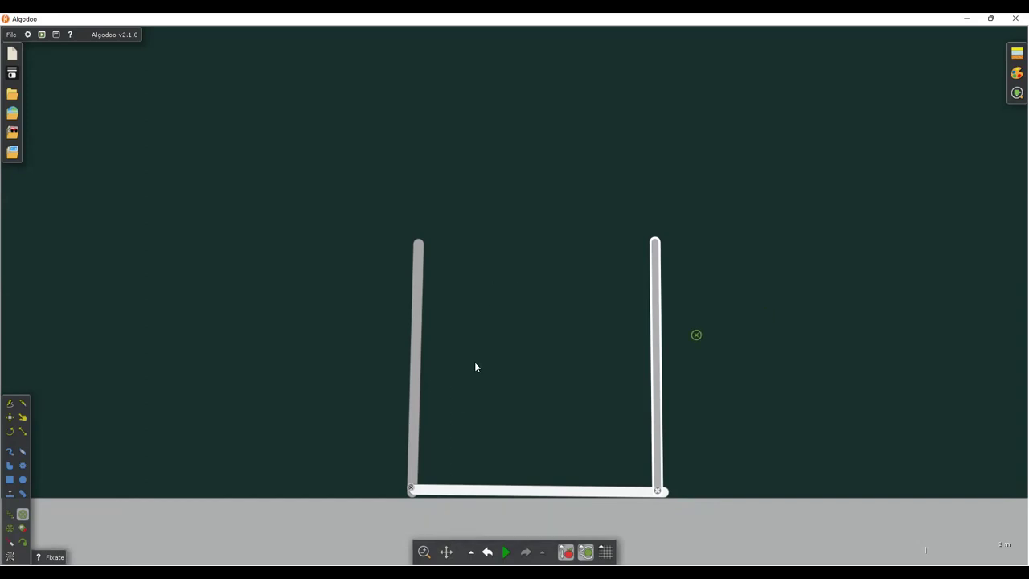
Step: Liquify a circle drawn between the tops of the container walls, and run the simulation briefly to test the water
click(23, 479)
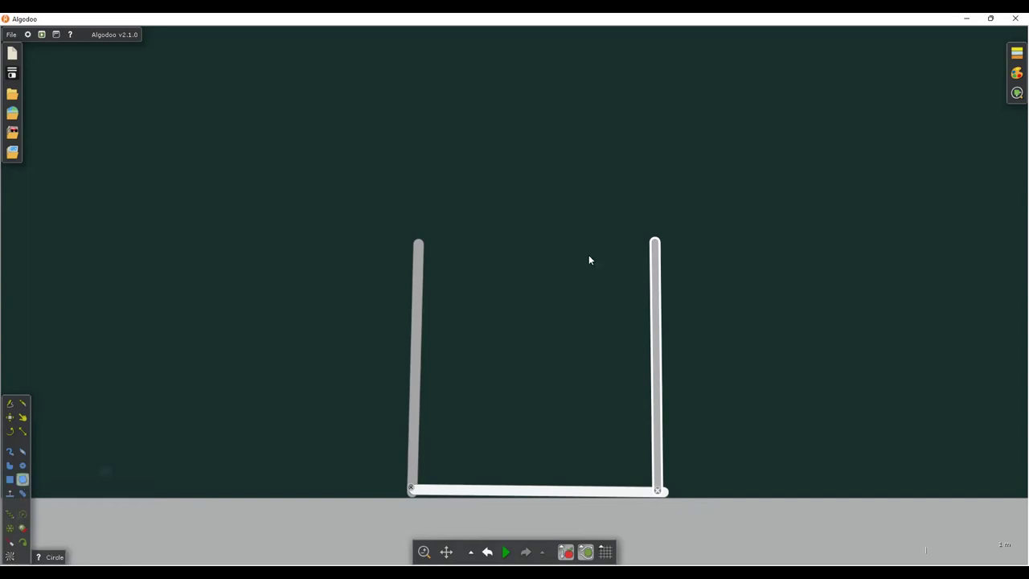
drag(477, 244, 540, 281)
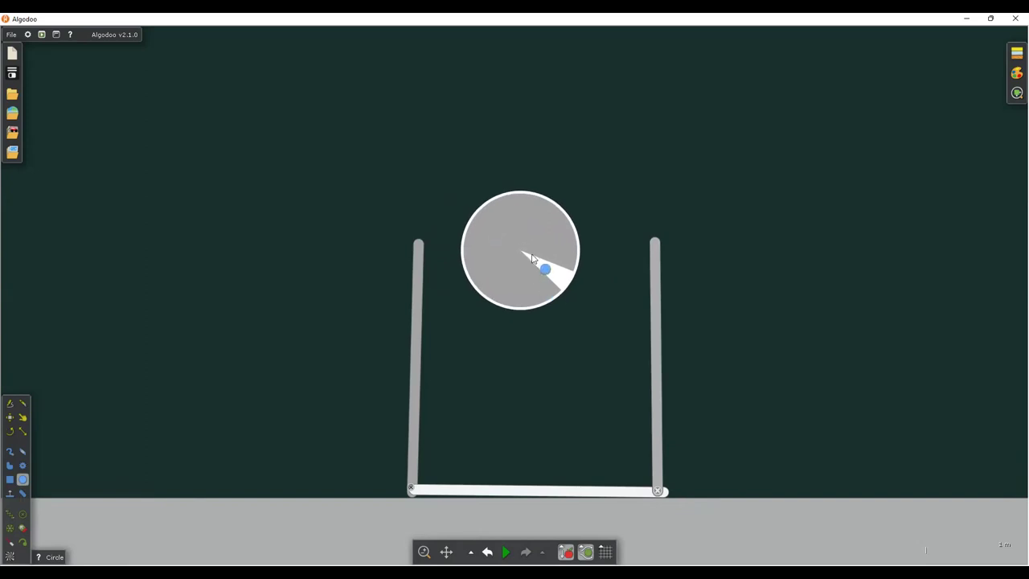
right_click(531, 256)
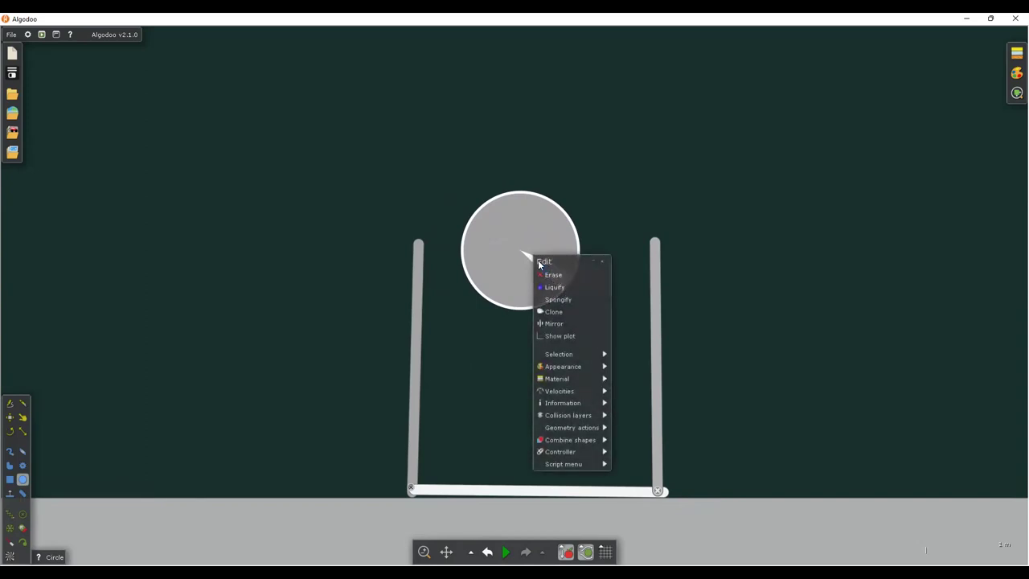
click(551, 287)
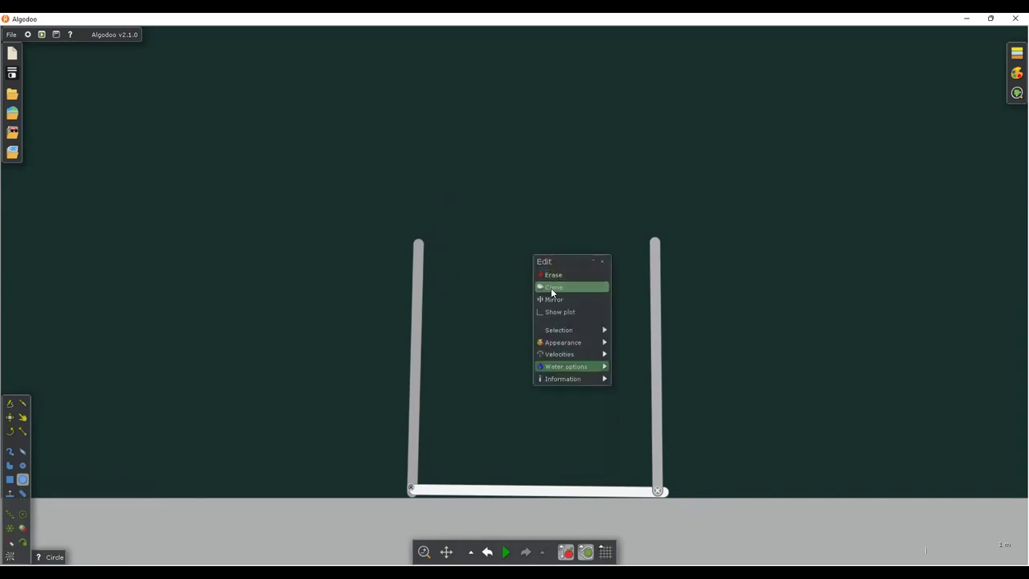
click(505, 552)
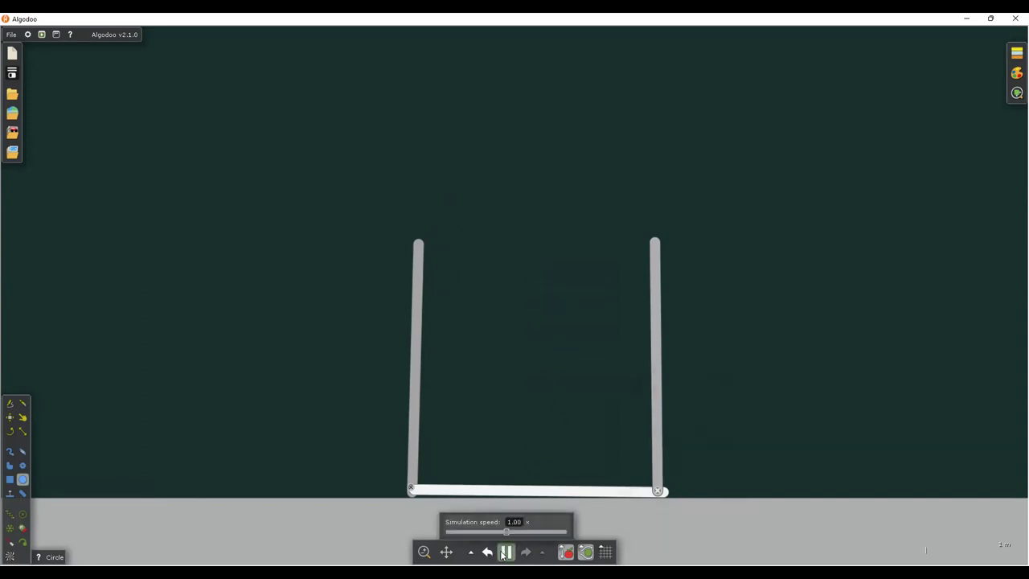
click(505, 552)
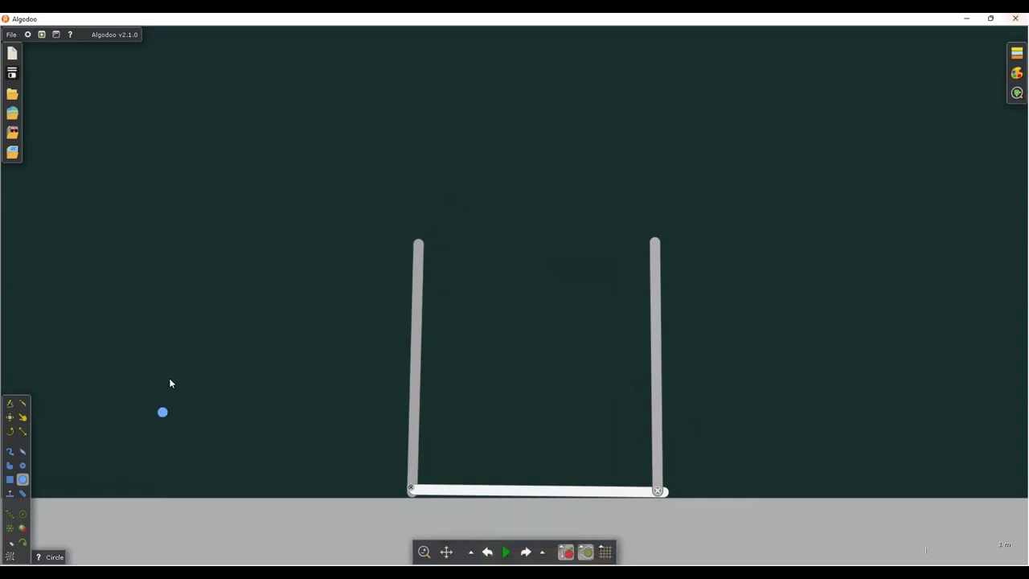
Step: Create a new scene with the Default palette and brush an open container on the ground with two walls and a base
click(11, 56)
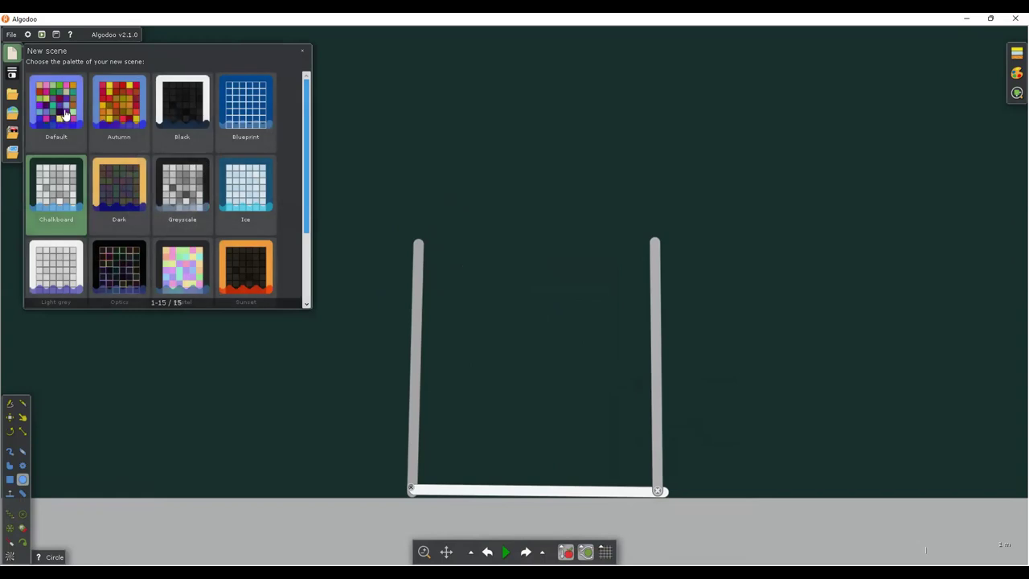
click(65, 111)
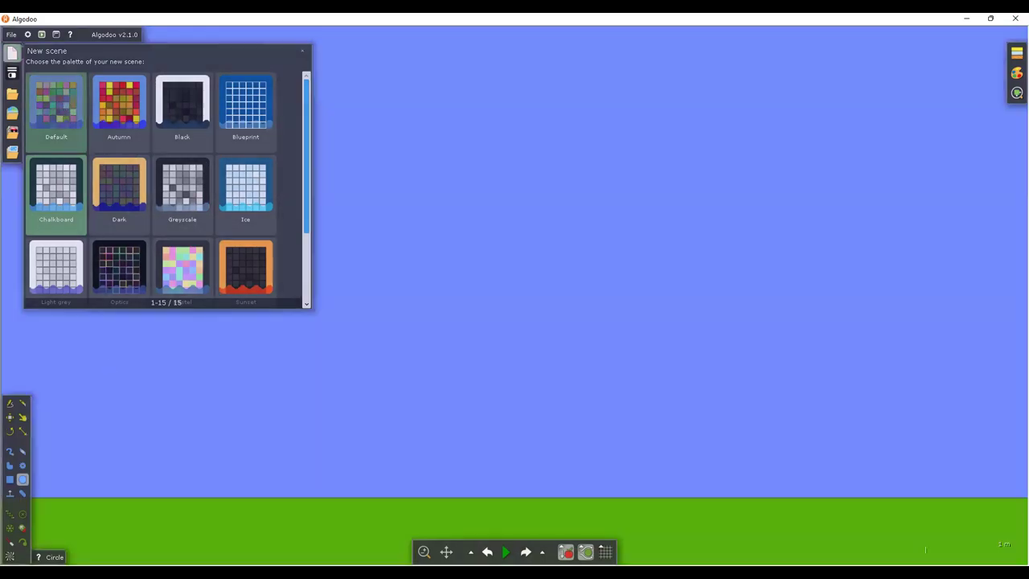
click(9, 451)
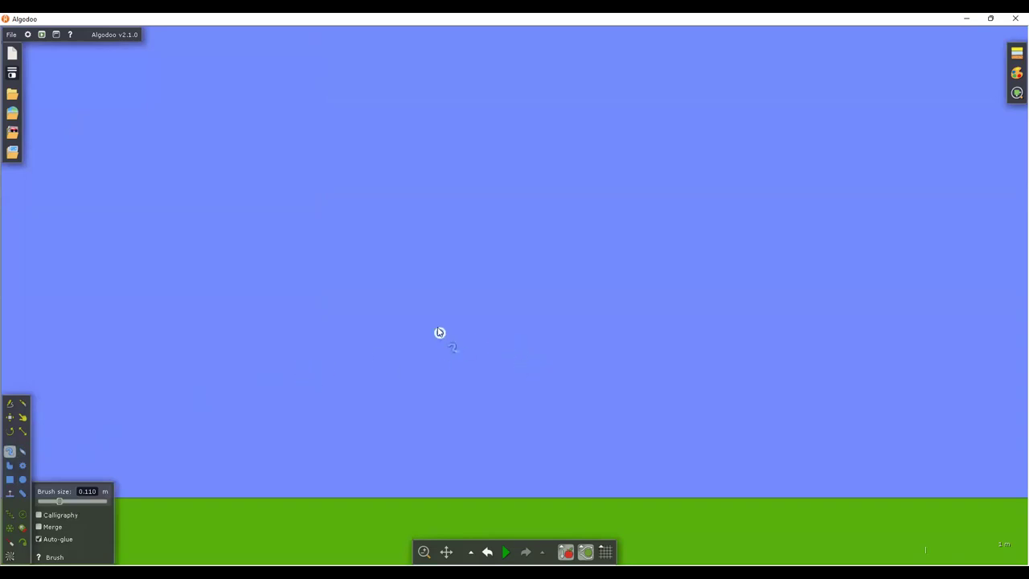
mouse_move(435, 385)
mouse_down()
mouse_move(435, 496)
mouse_move(653, 490)
mouse_move(636, 508)
mouse_up()
key(ctrl+z)
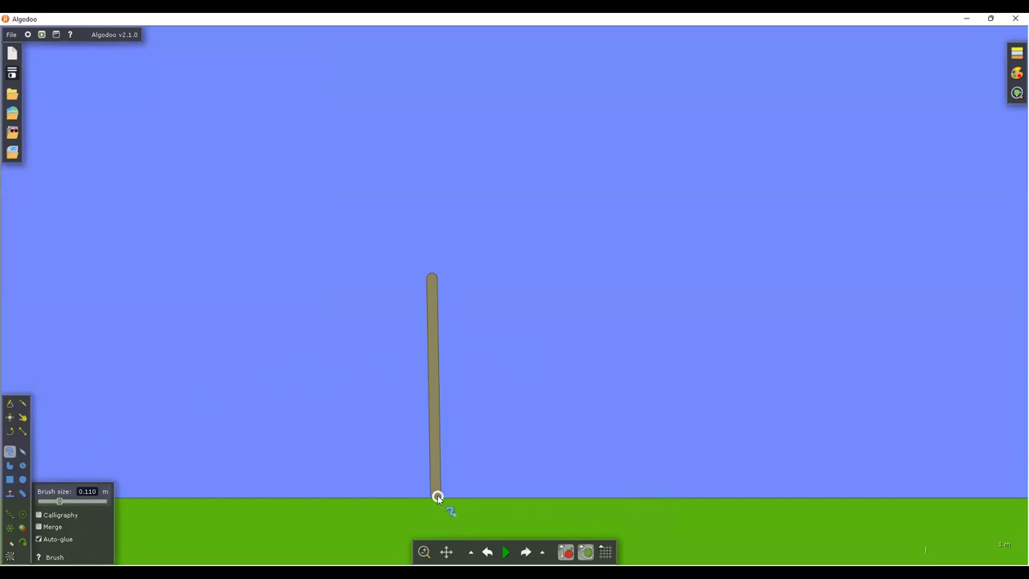
drag(443, 494, 668, 489)
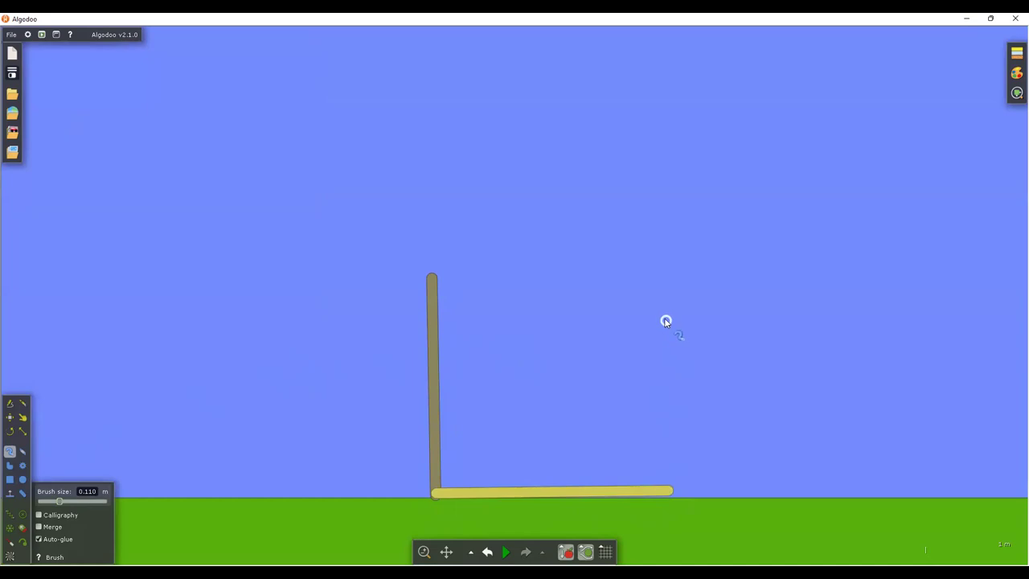
drag(652, 283, 667, 492)
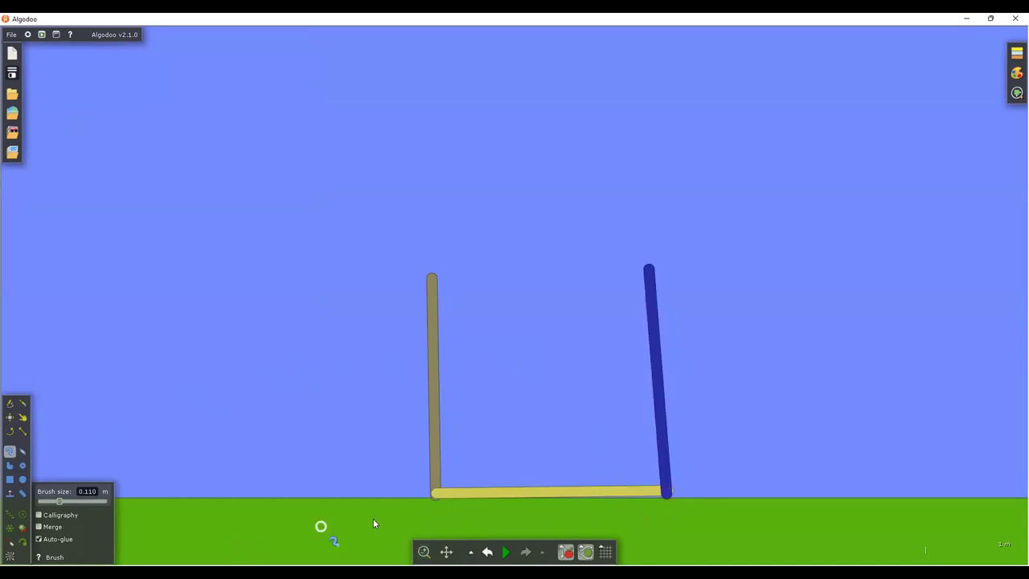
Step: Fixate the new container's two walls to its base at the lower corners, and briefly run the simulation to test it
click(23, 513)
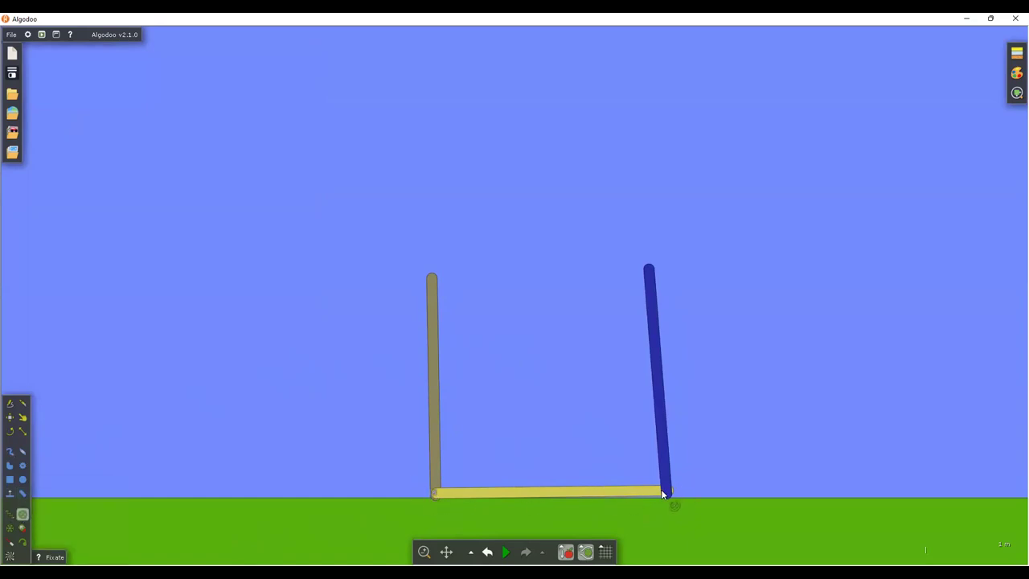
click(506, 551)
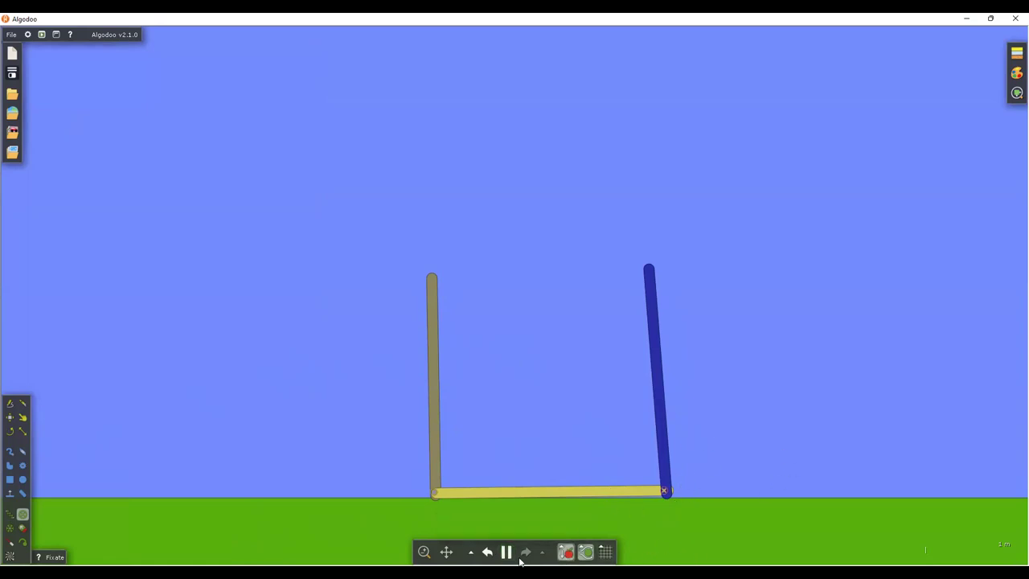
click(504, 556)
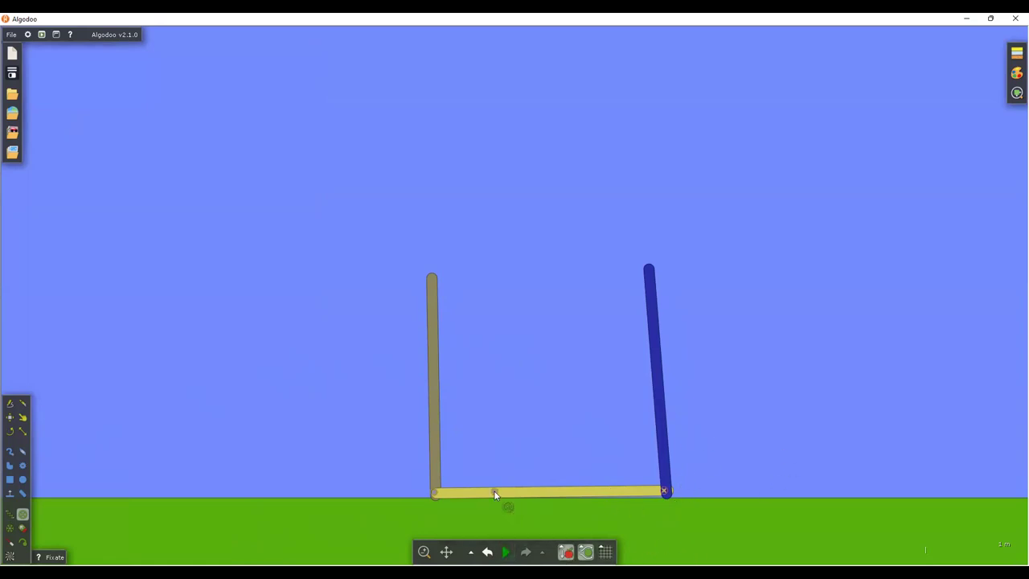
key(ctrl+z)
Step: Apply the Glass material to the container's base and both walls together, and clear the selection
click(10, 418)
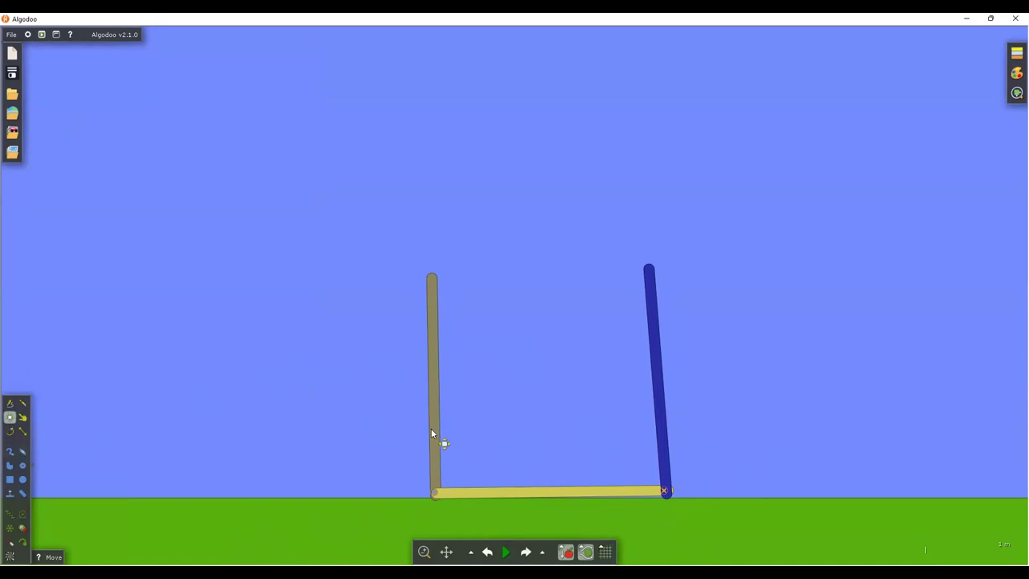
click(483, 489)
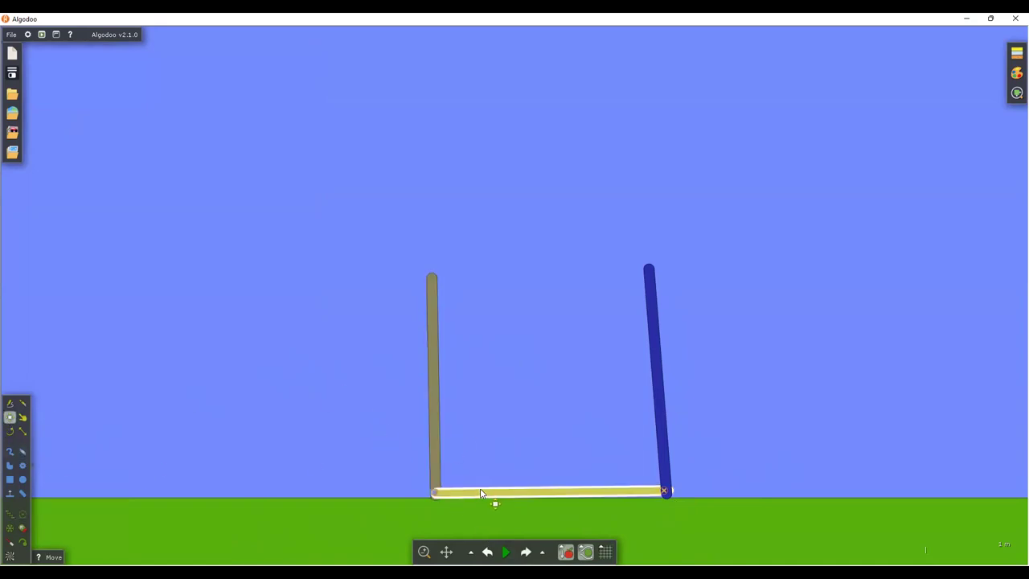
shift+click(435, 462)
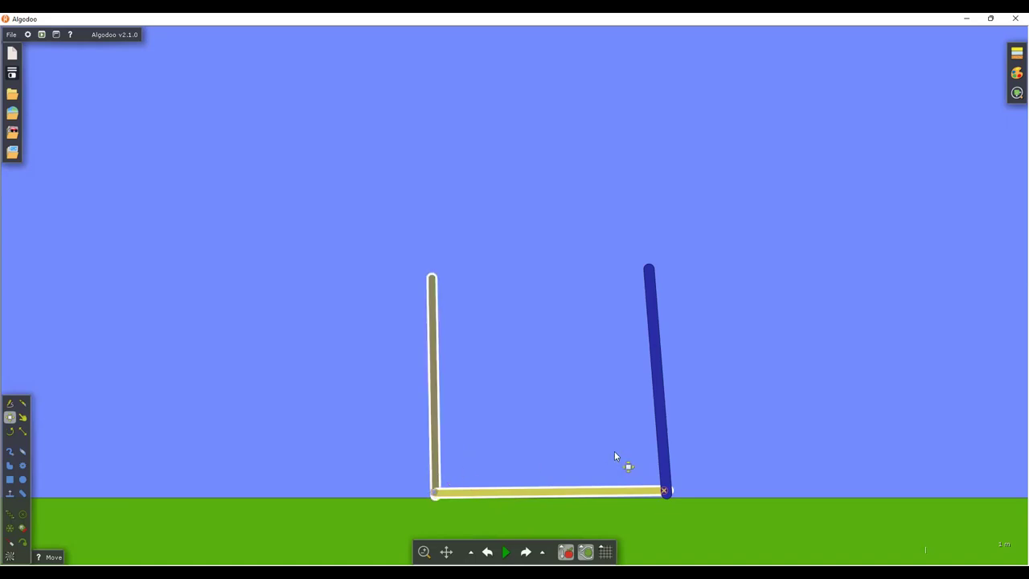
shift+click(662, 460)
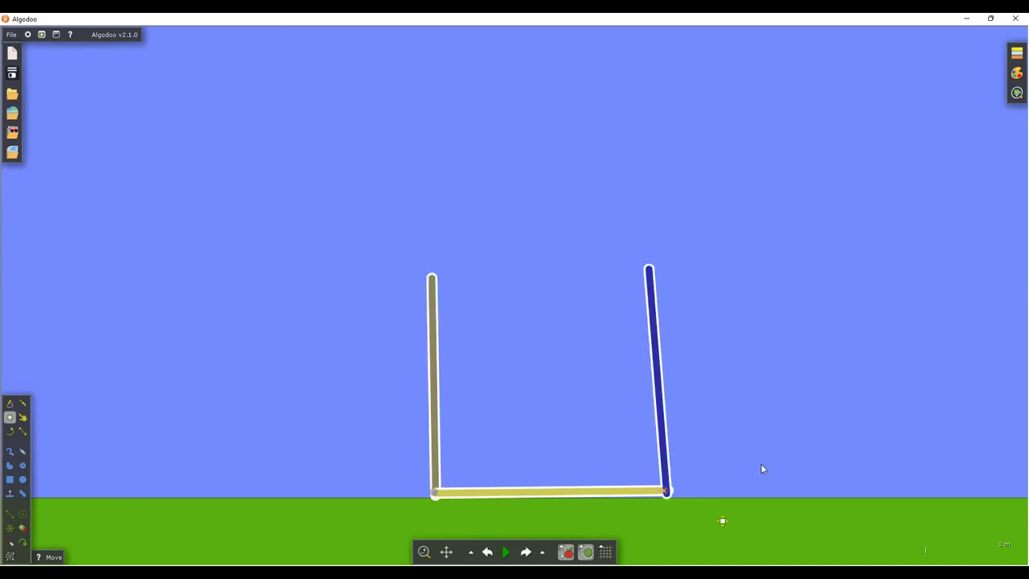
click(1016, 53)
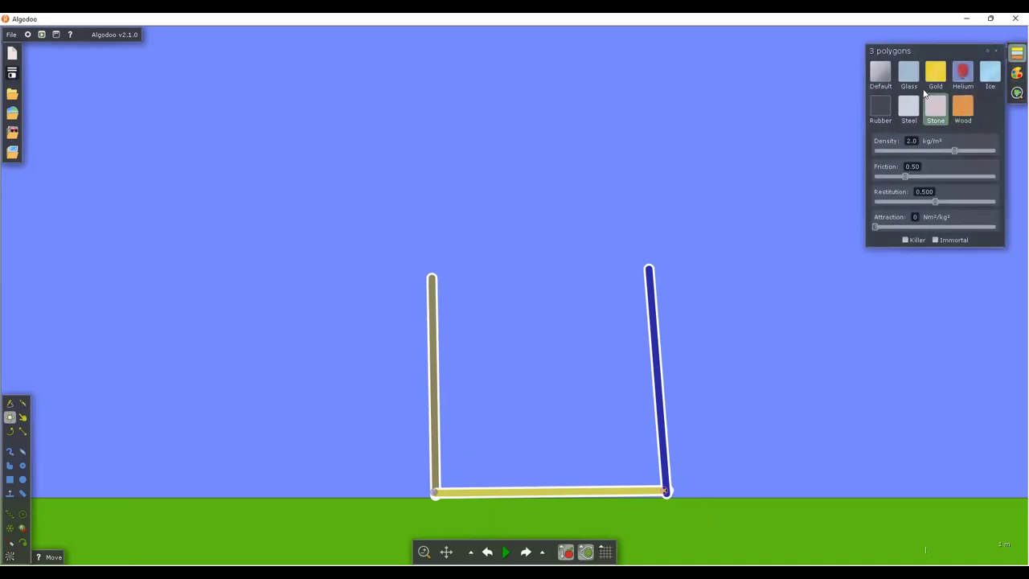
click(907, 79)
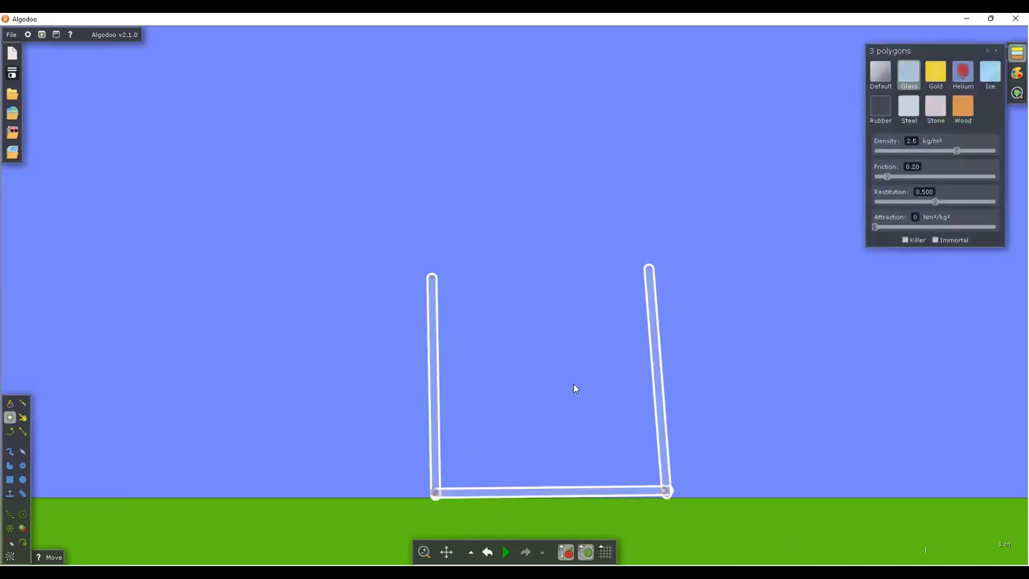
click(751, 327)
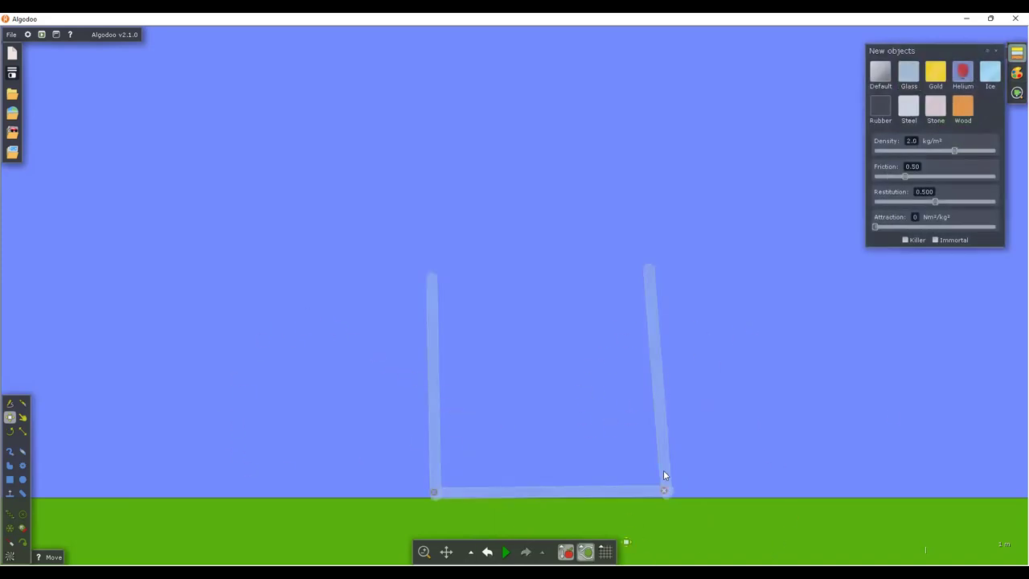
Step: Draw a circle between the tops of the glass walls, and try liquifying it with a brief simulation run
click(22, 479)
mouse_move(520, 270)
mouse_down()
mouse_move(566, 327)
mouse_move(528, 268)
mouse_move(544, 268)
mouse_move(548, 288)
mouse_up()
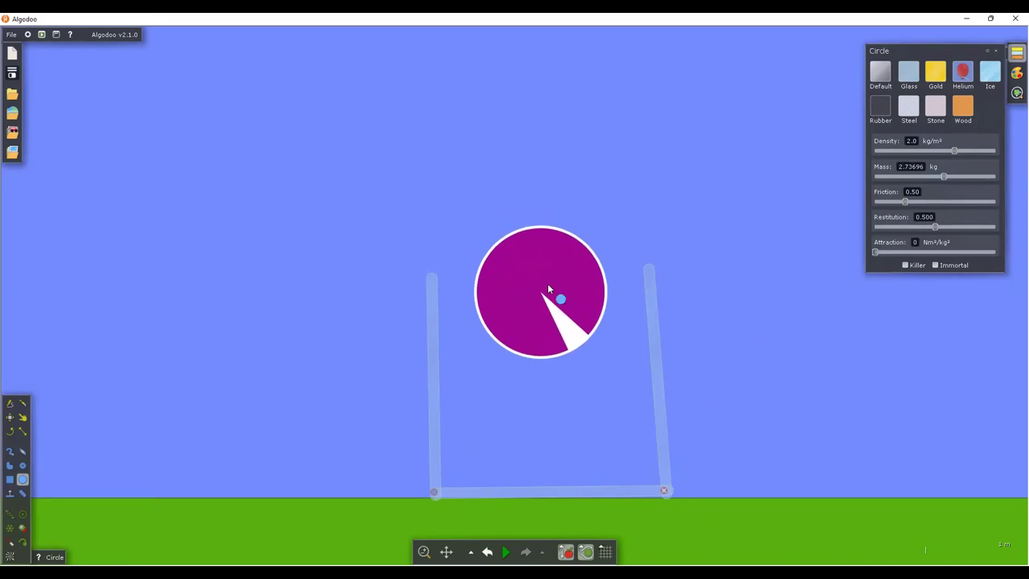
right_click(548, 287)
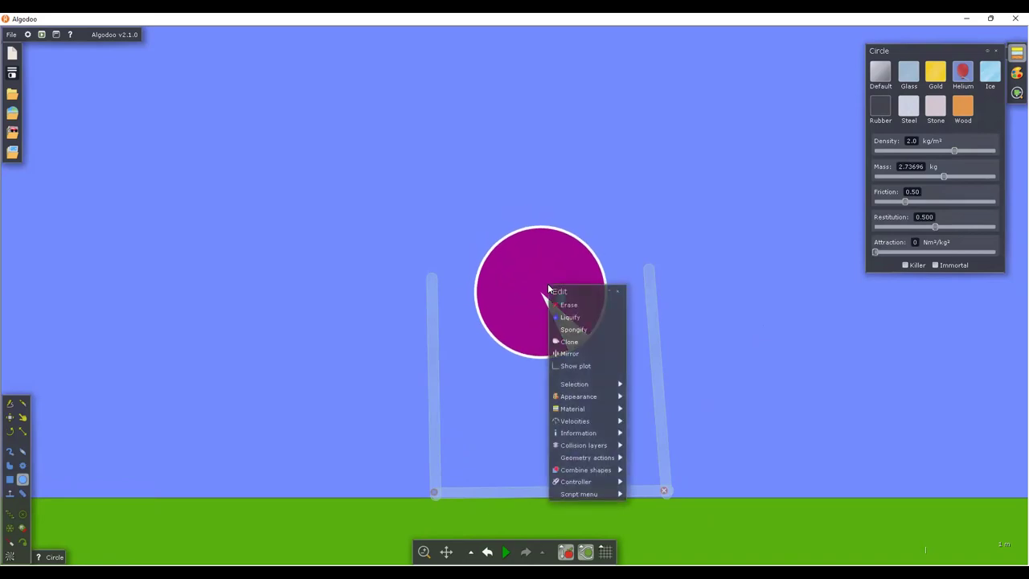
click(574, 318)
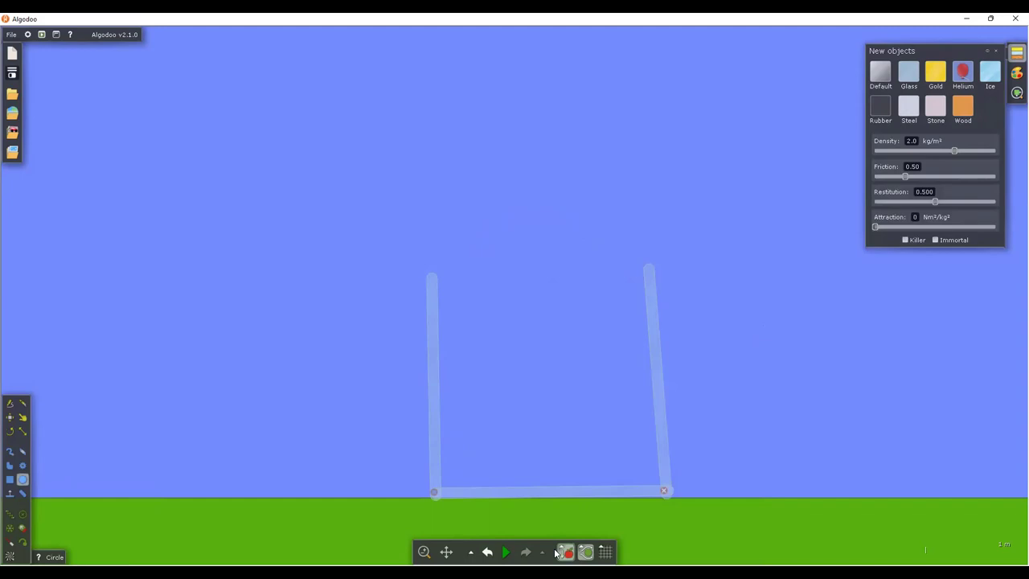
click(505, 552)
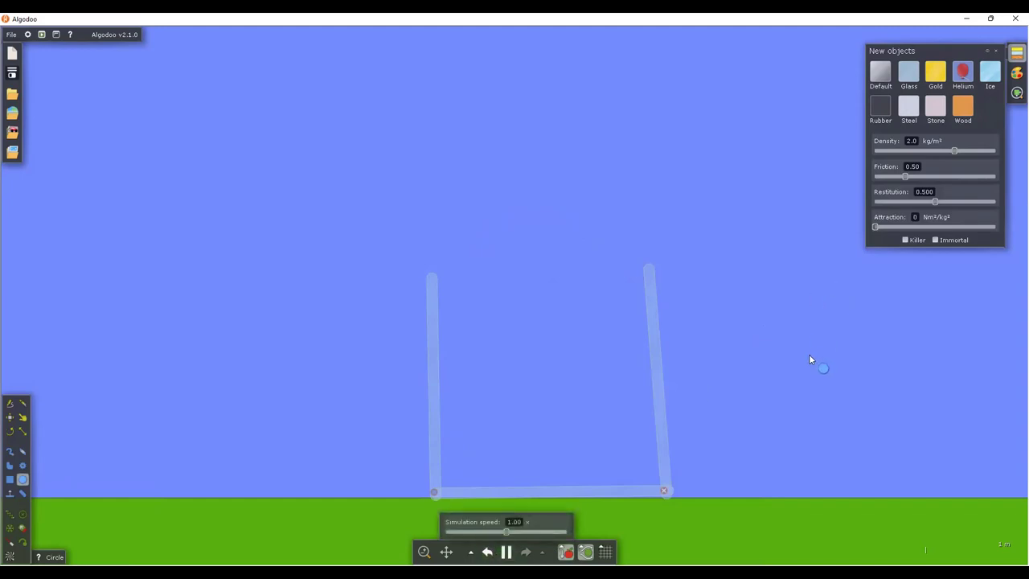
key(space)
key(ctrl+z)
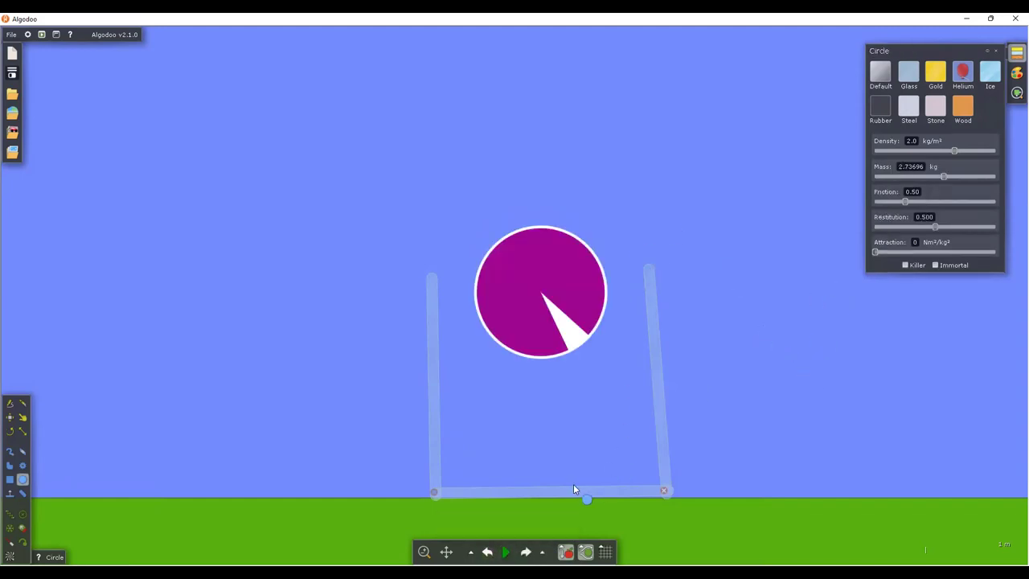
Step: Recolour the circle blue and try liquifying it twice, undoing each attempt
right_click(551, 299)
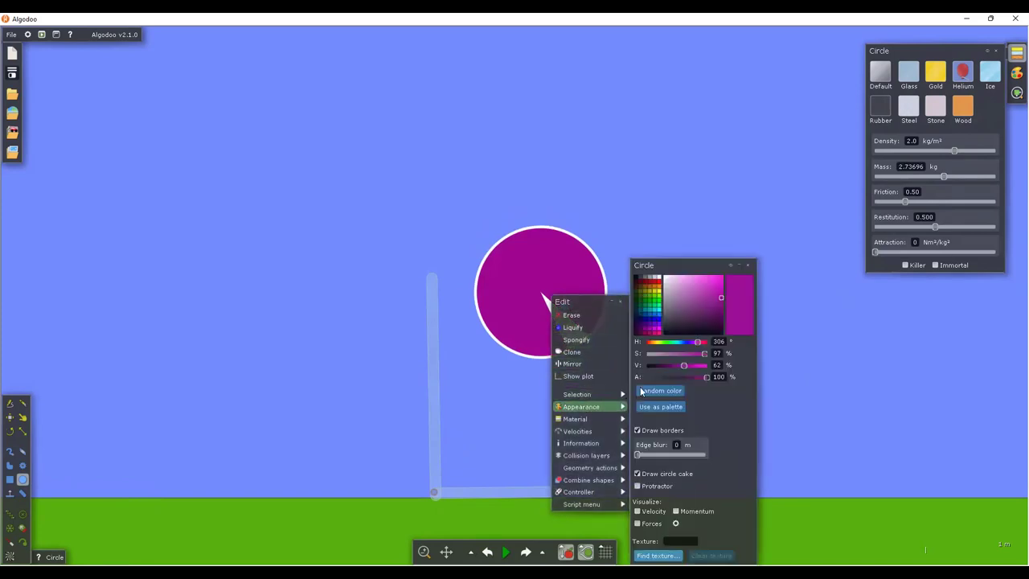
click(657, 323)
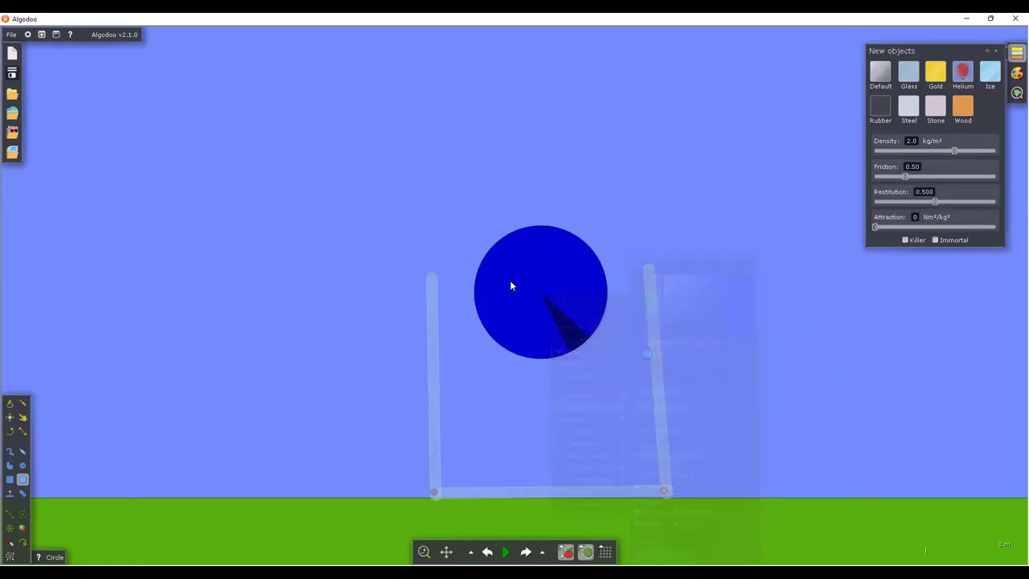
right_click(510, 285)
click(532, 318)
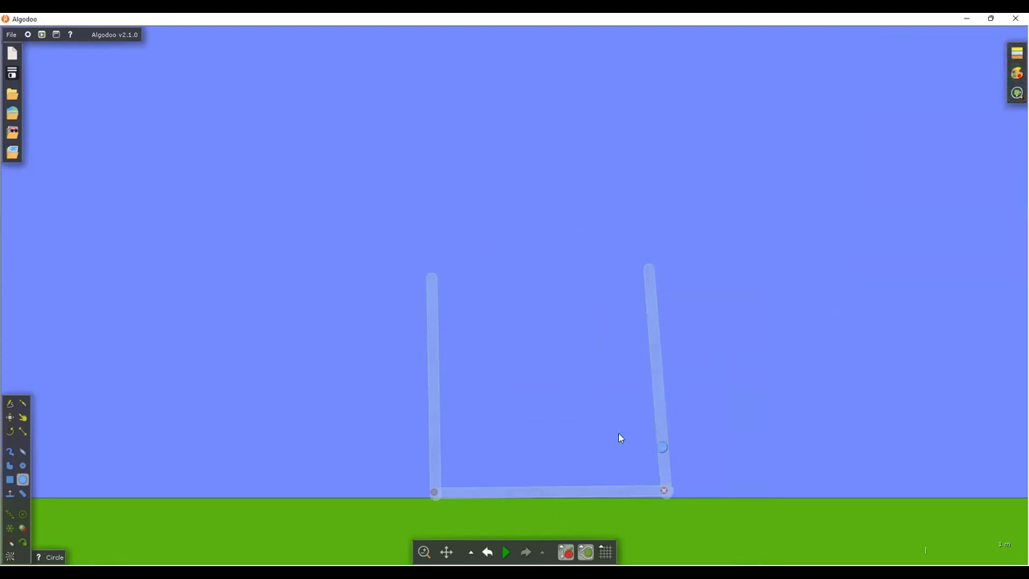
key(ctrl+z)
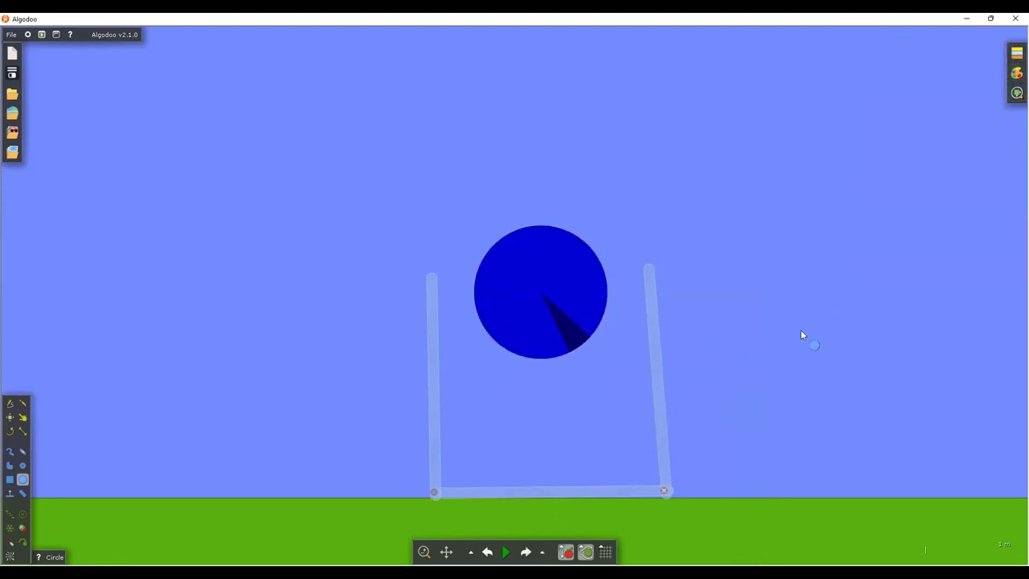
right_click(550, 279)
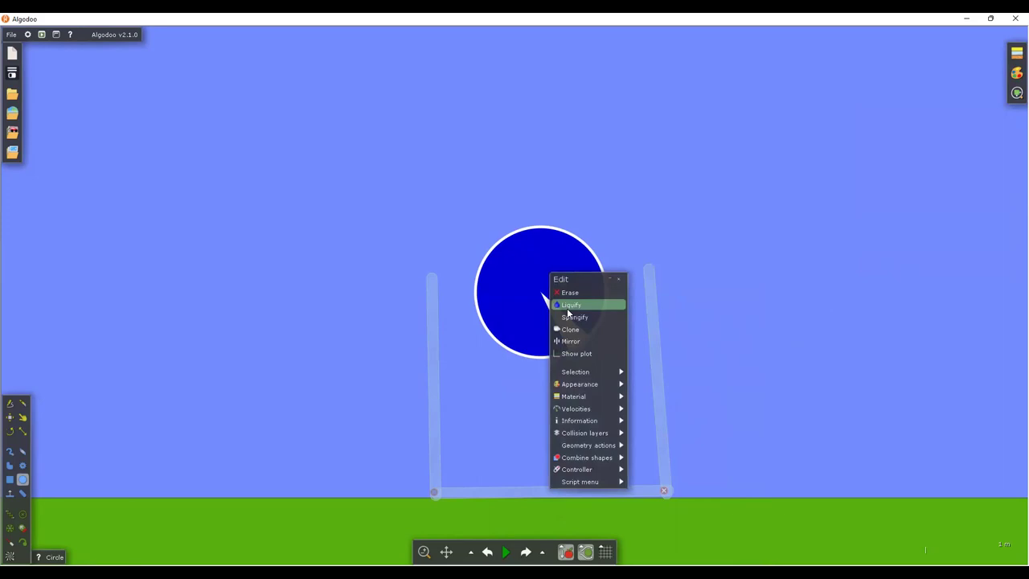
click(568, 305)
key(ctrl+z)
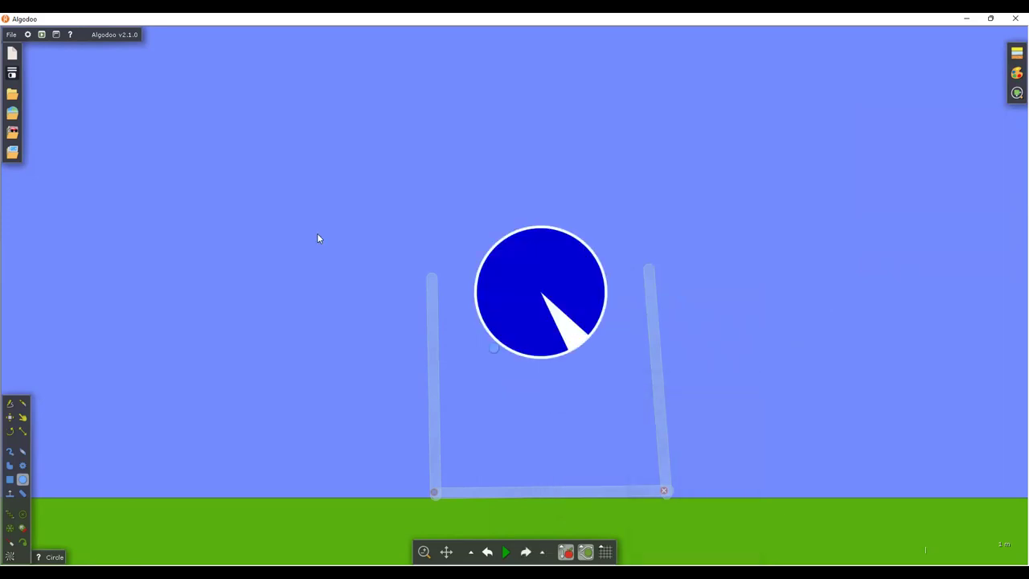
Step: Open the saved scene "gears in water" and erase all water in it
click(11, 95)
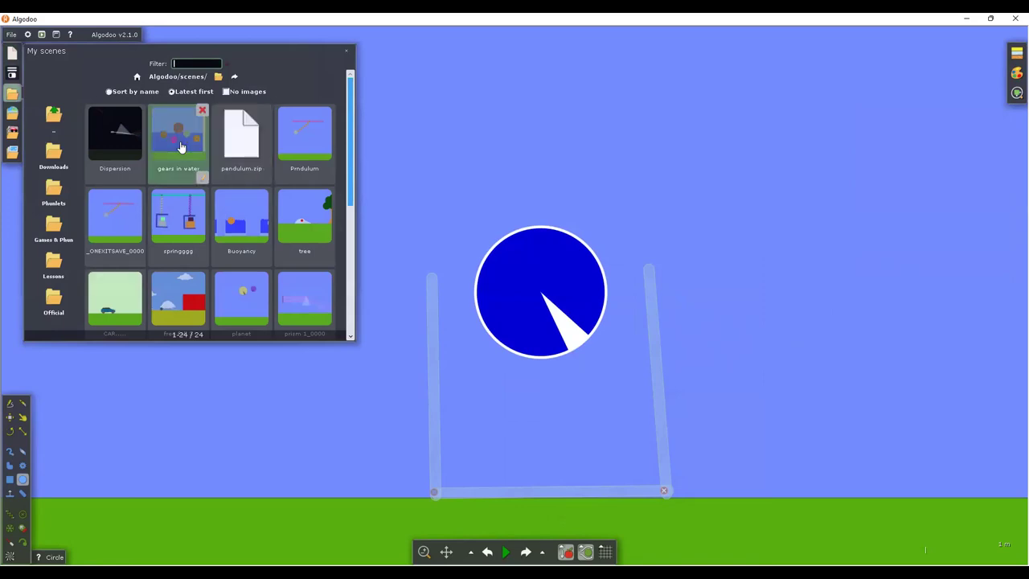
click(165, 140)
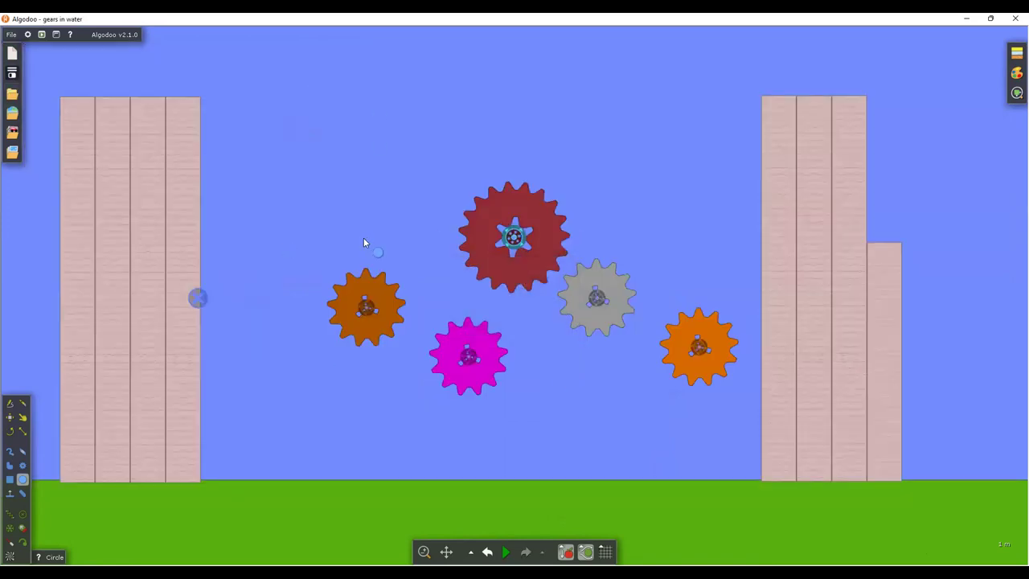
right_click(363, 237)
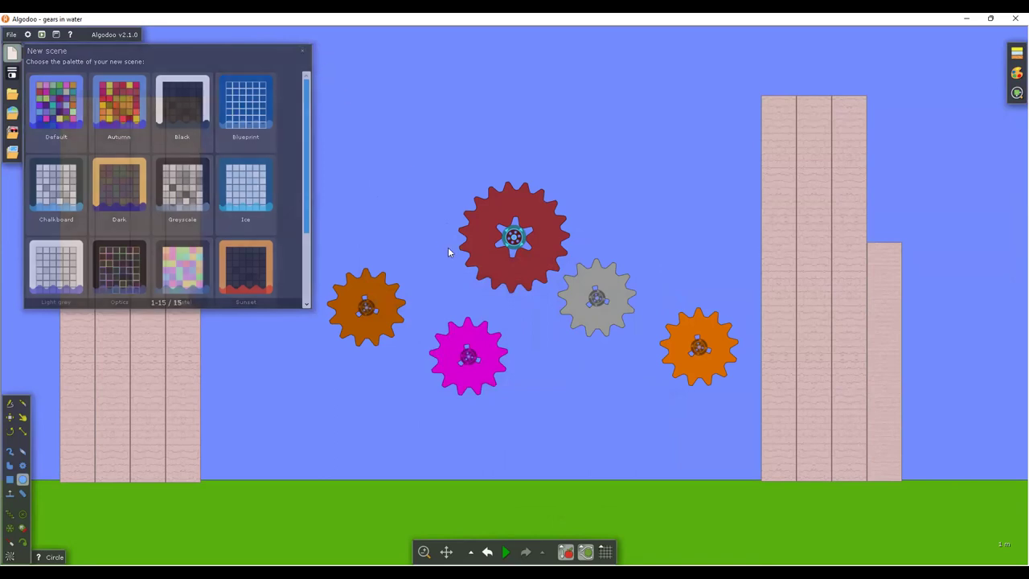
right_click(271, 317)
mouse_move(322, 420)
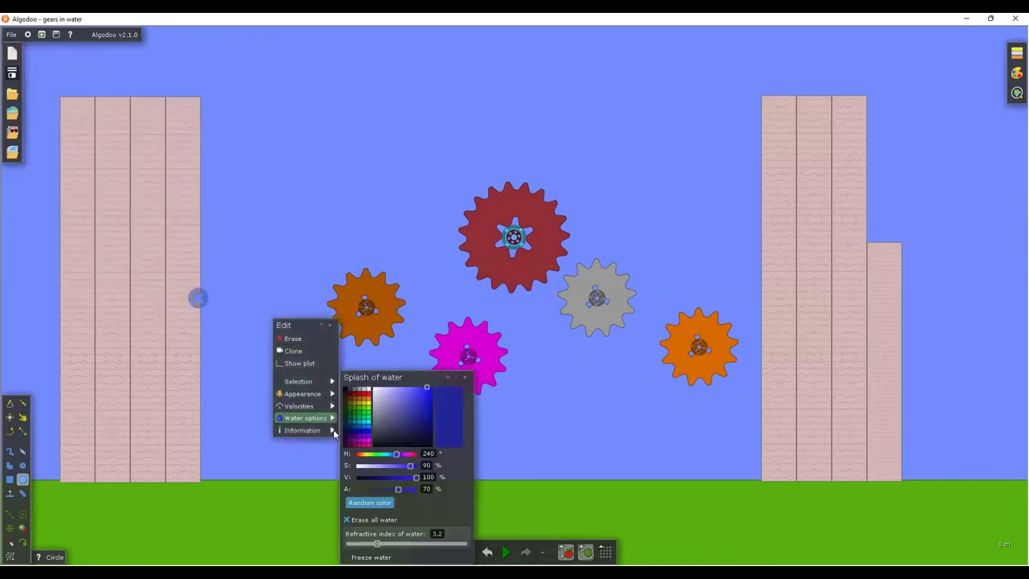
click(351, 521)
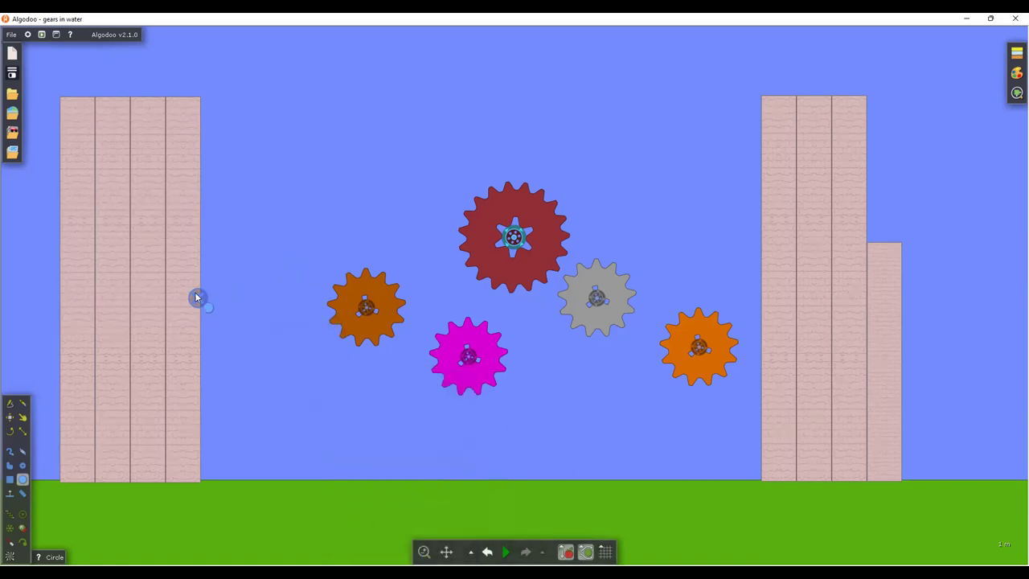
right_click(196, 298)
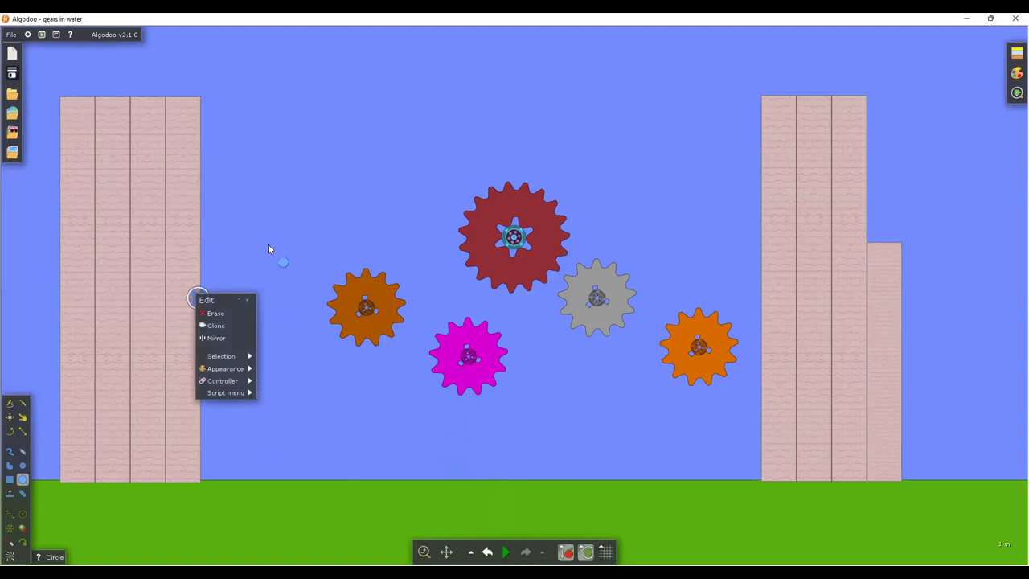
right_click(268, 246)
mouse_move(299, 288)
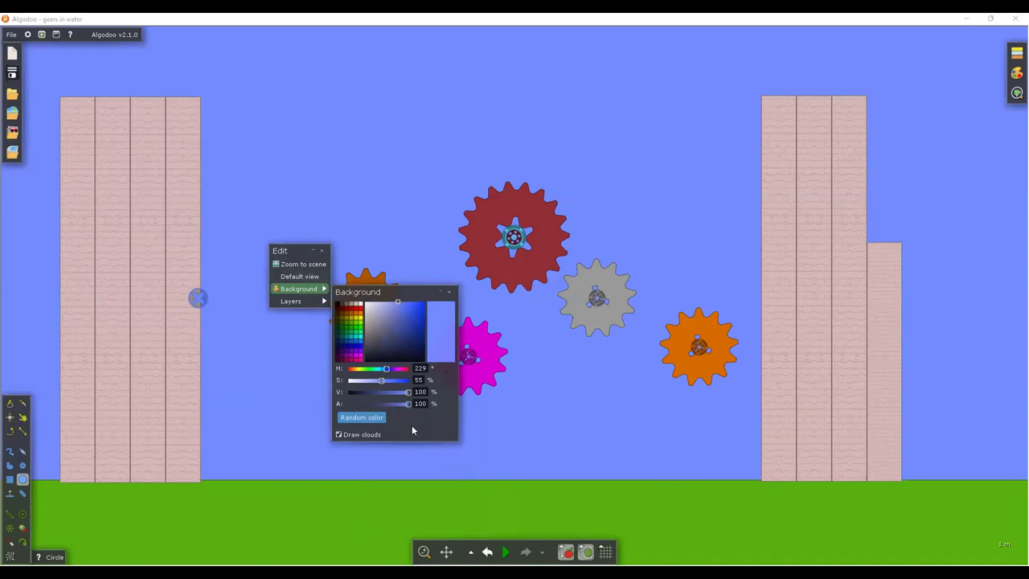
click(292, 379)
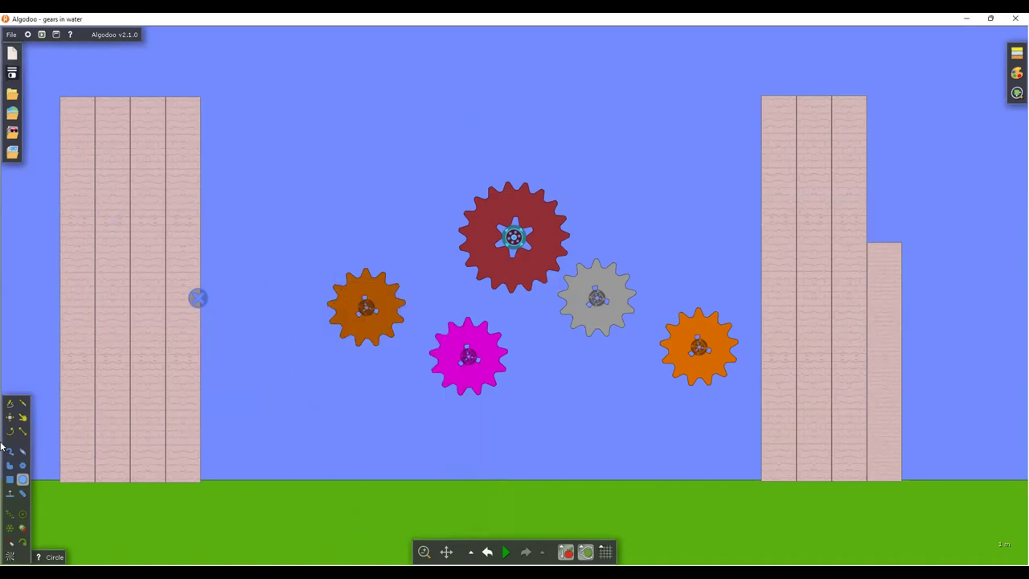
Step: Draw a tall box just above the brown gear and liquify it
click(11, 479)
drag(284, 175, 361, 273)
right_click(329, 215)
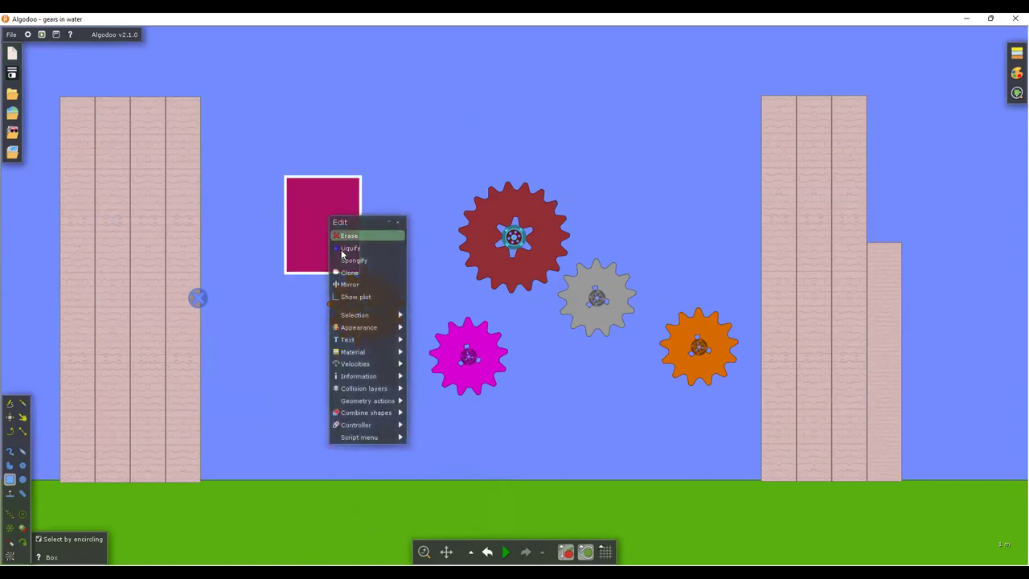
click(353, 233)
Step: Set the splash of water to blue with hue 240, saturation 100% and value 83%, and freeze the water
right_click(308, 188)
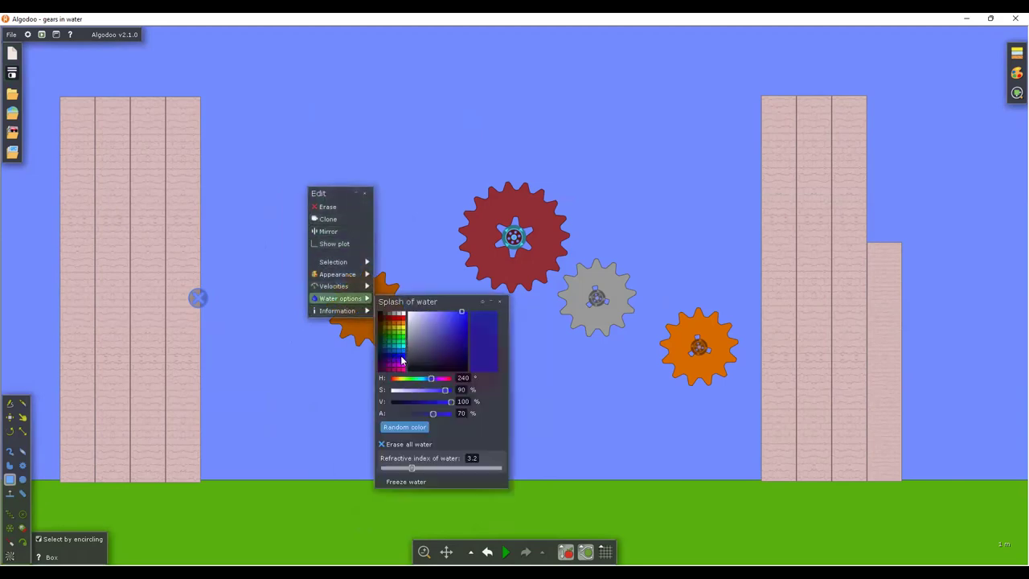
click(400, 360)
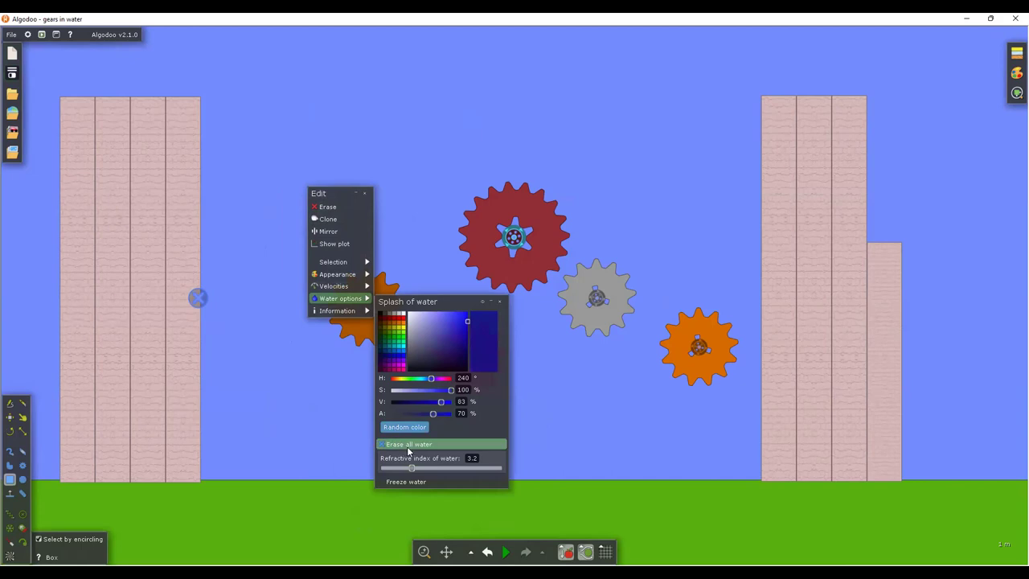
click(402, 480)
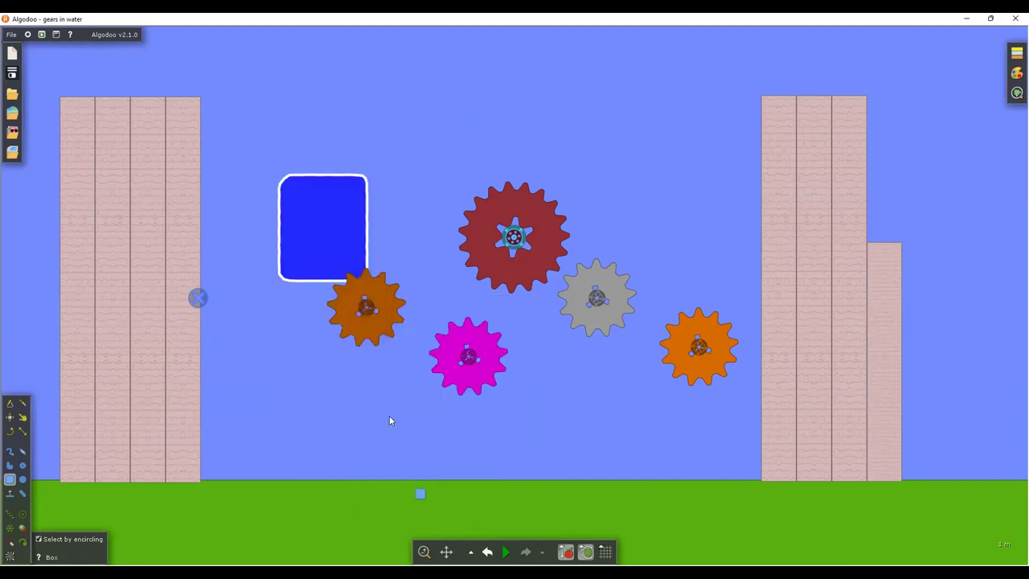
Step: Run the simulation and liquify the blue box as it tips over the brown gear
click(506, 551)
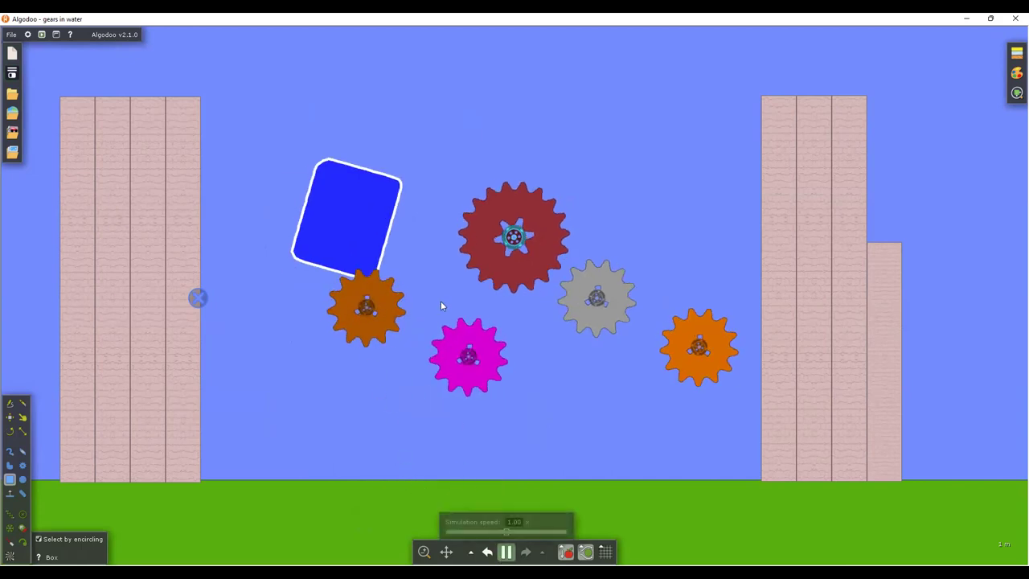
drag(382, 231, 402, 264)
right_click(402, 265)
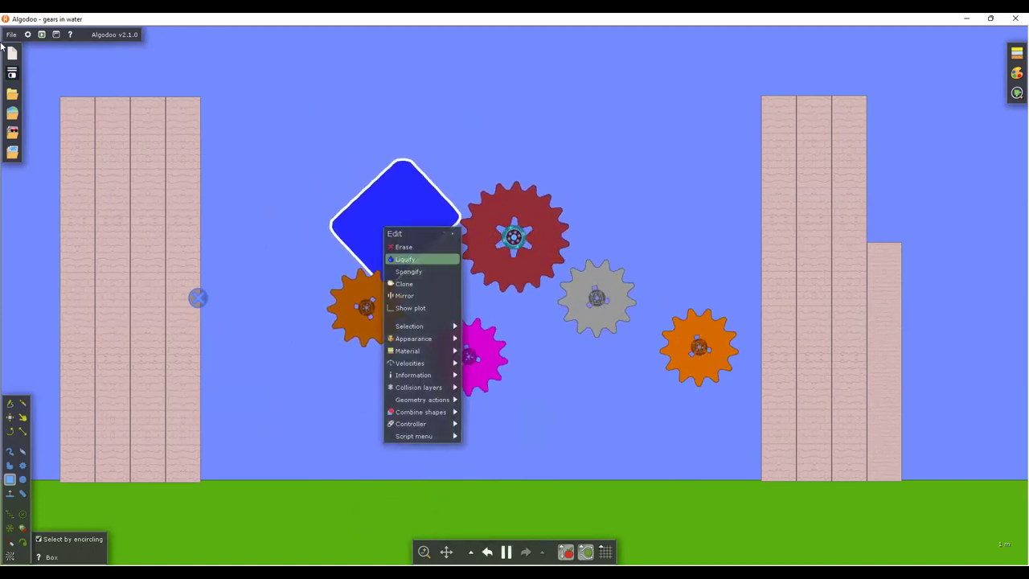
click(404, 259)
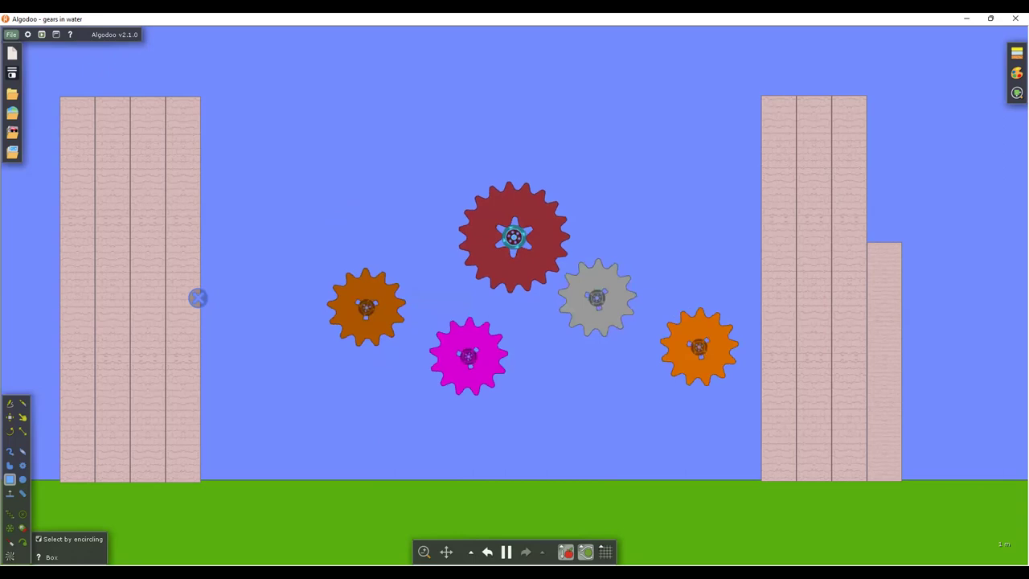
Step: Start a new scene with the Default palette
click(12, 53)
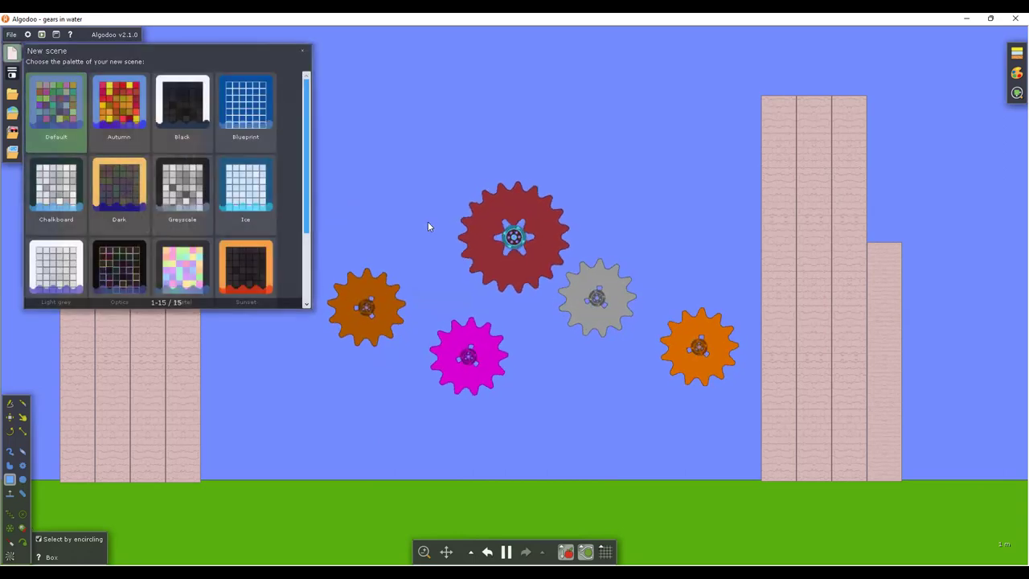
key(Return)
key(ctrl+z)
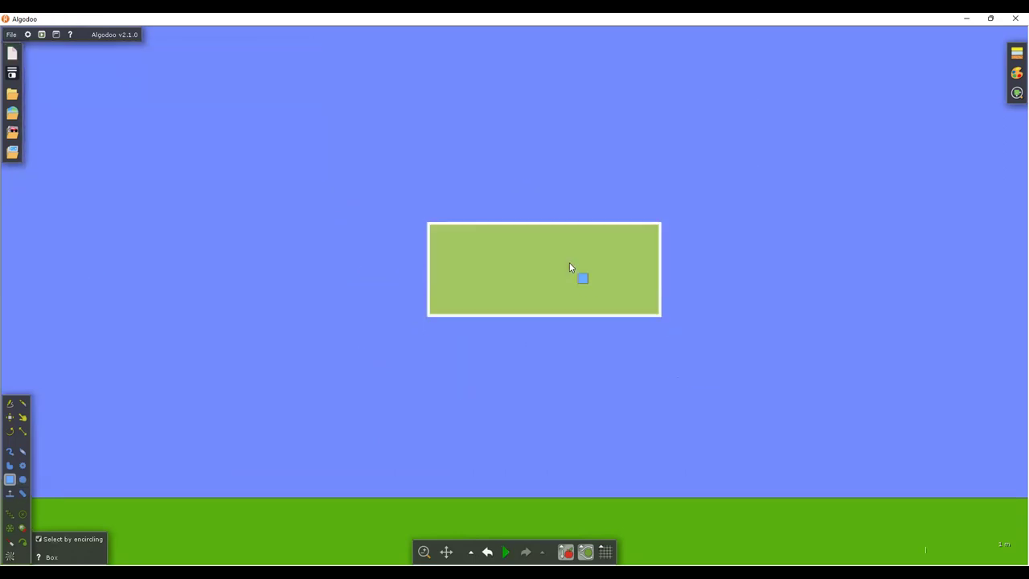
Step: Try to liquify the wide green box in the middle of the sky, and undo back to an empty scene
right_click(569, 267)
click(589, 296)
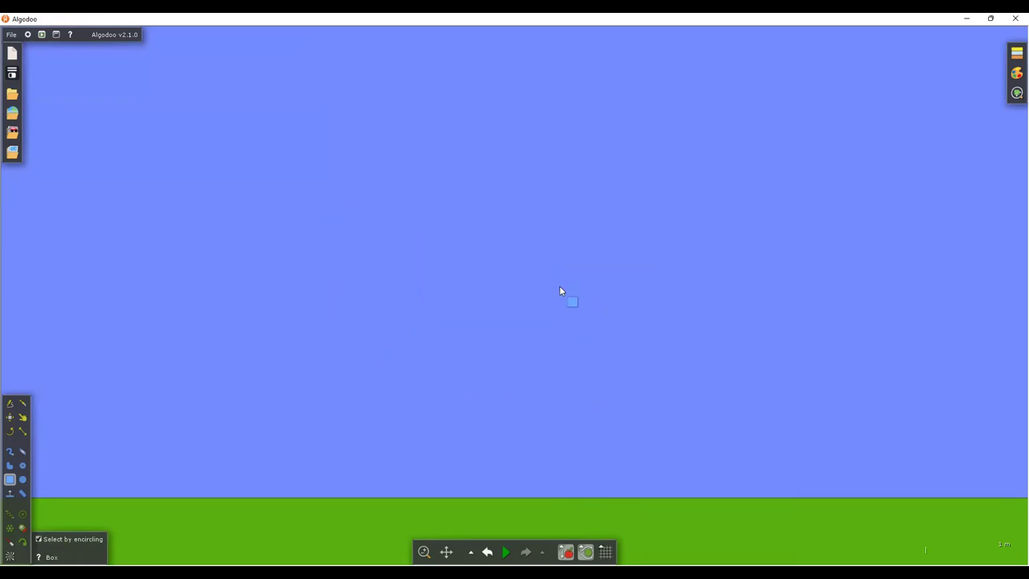
key(ctrl+z)
key(ctrl+z)
click(1016, 53)
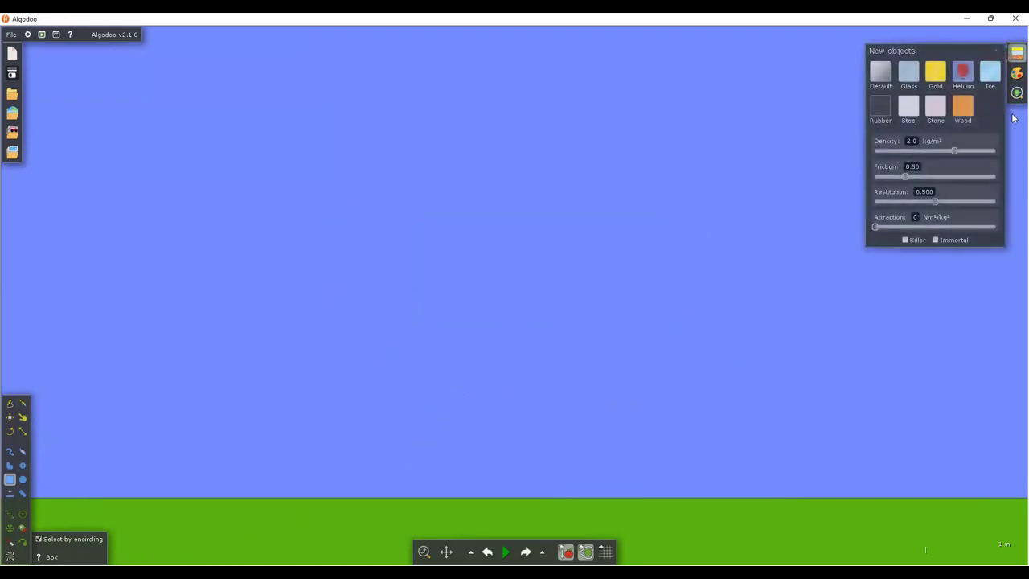
click(1016, 72)
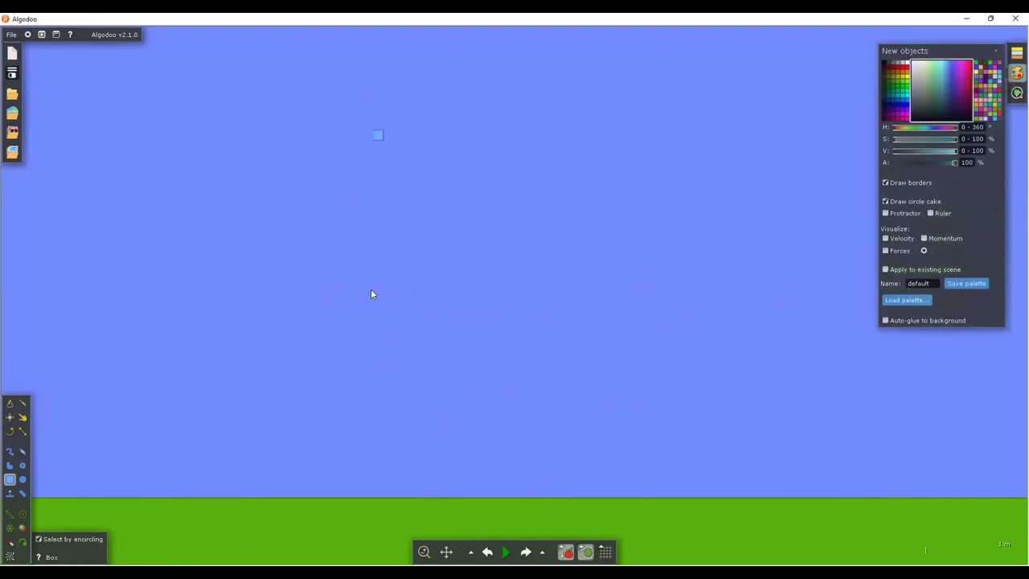
click(996, 50)
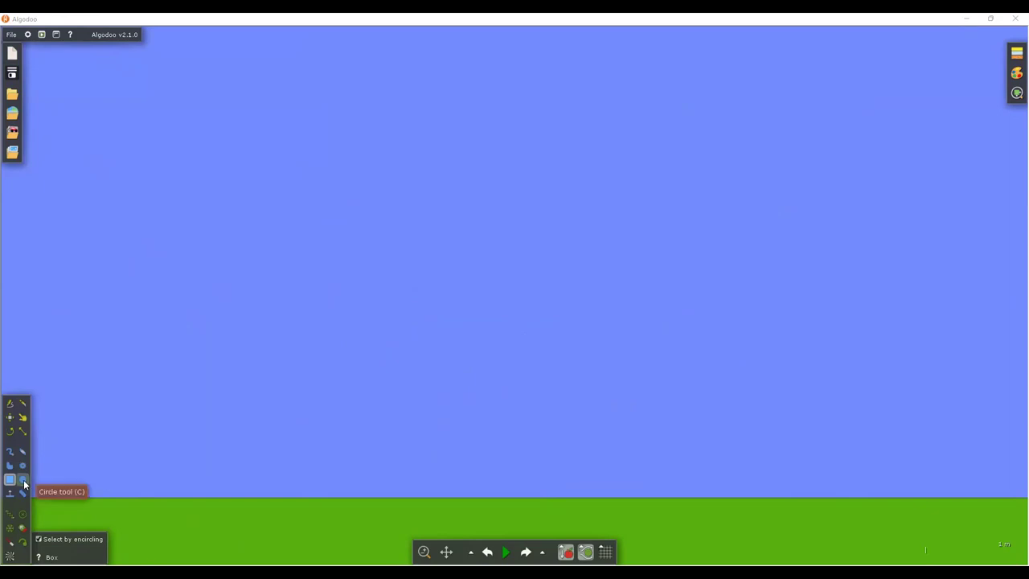
Step: Draw a small circle in mid-air near the middle of the scene and set its material to Steel
key(c)
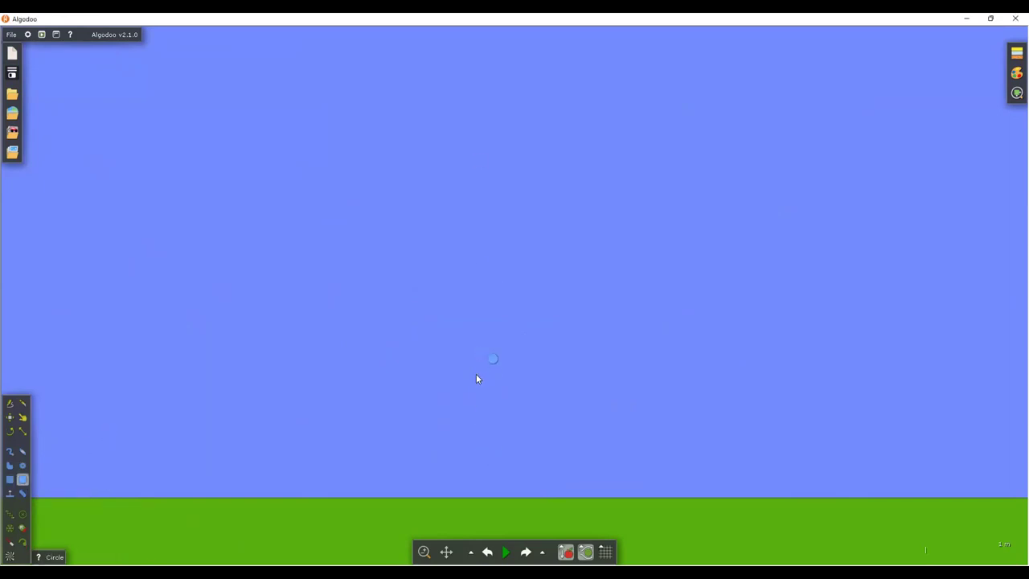
click(1017, 52)
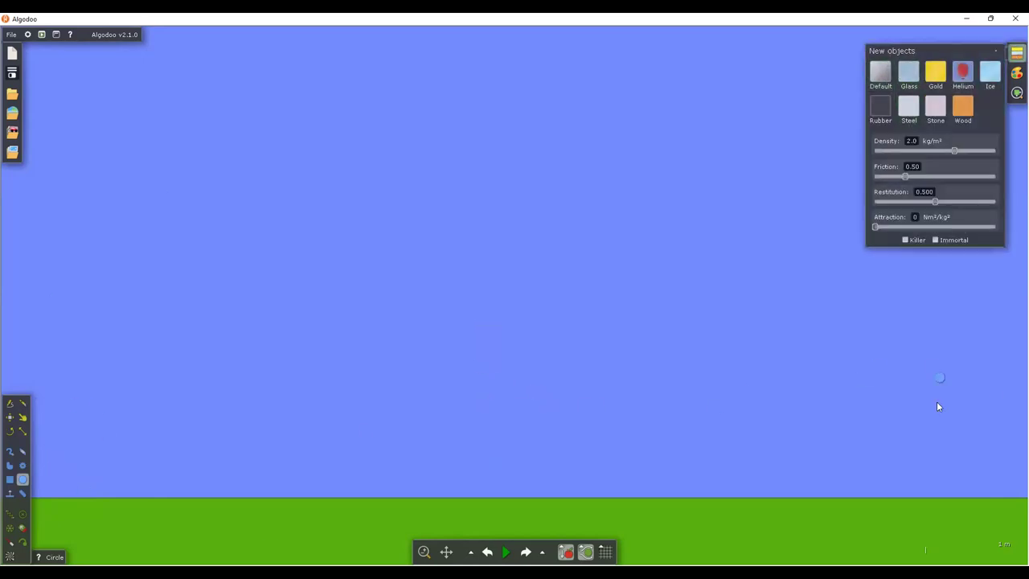
drag(490, 312, 502, 324)
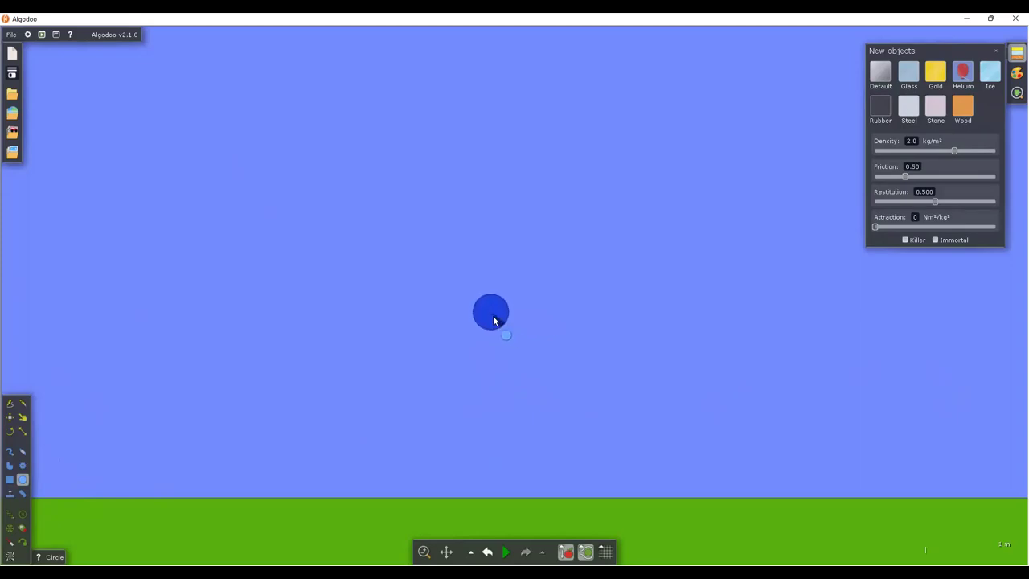
click(490, 313)
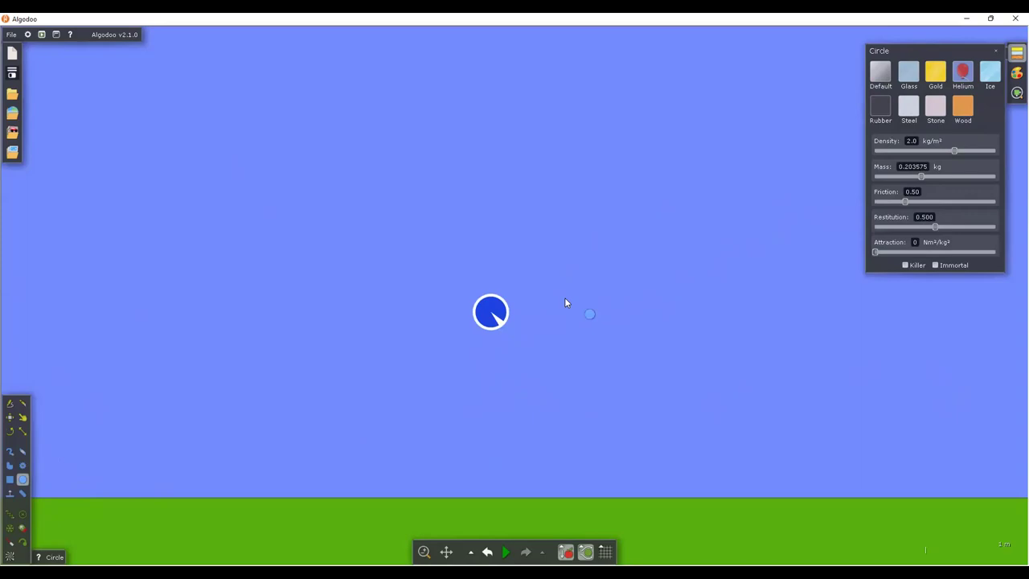
click(909, 112)
click(579, 353)
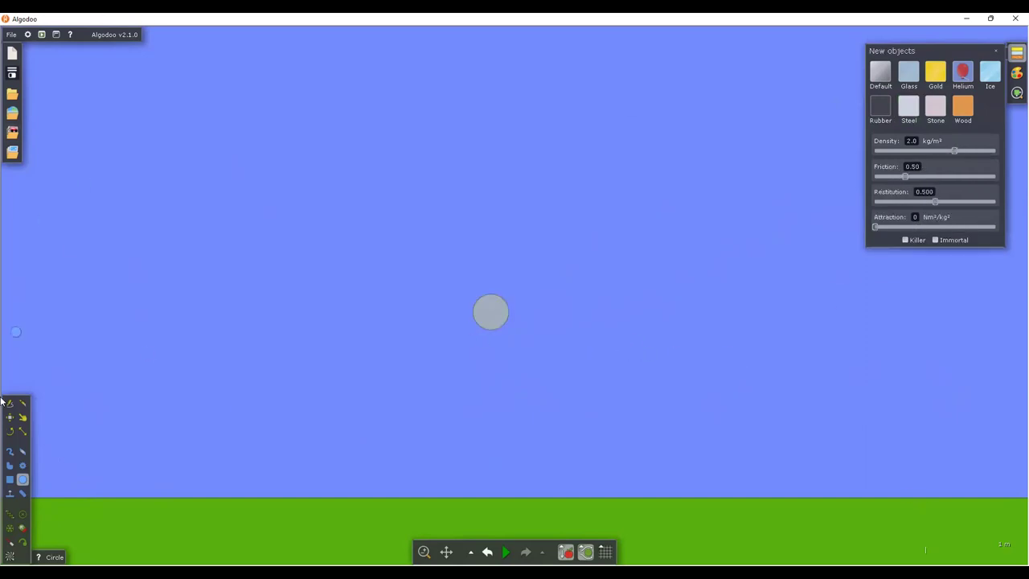
Step: Attach a rope with 0.12 m link distance and 1.0 * 10^5 N/m strength to the steel circle, running upward to the background
click(22, 493)
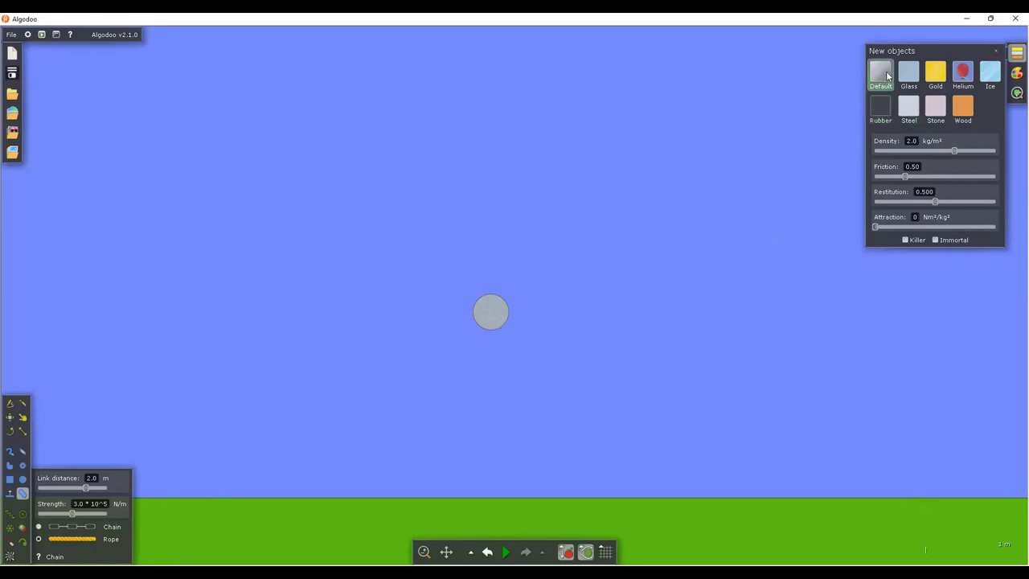
mouse_move(492, 315)
mouse_down()
mouse_move(495, 258)
mouse_move(514, 289)
mouse_move(493, 294)
mouse_move(496, 190)
mouse_up()
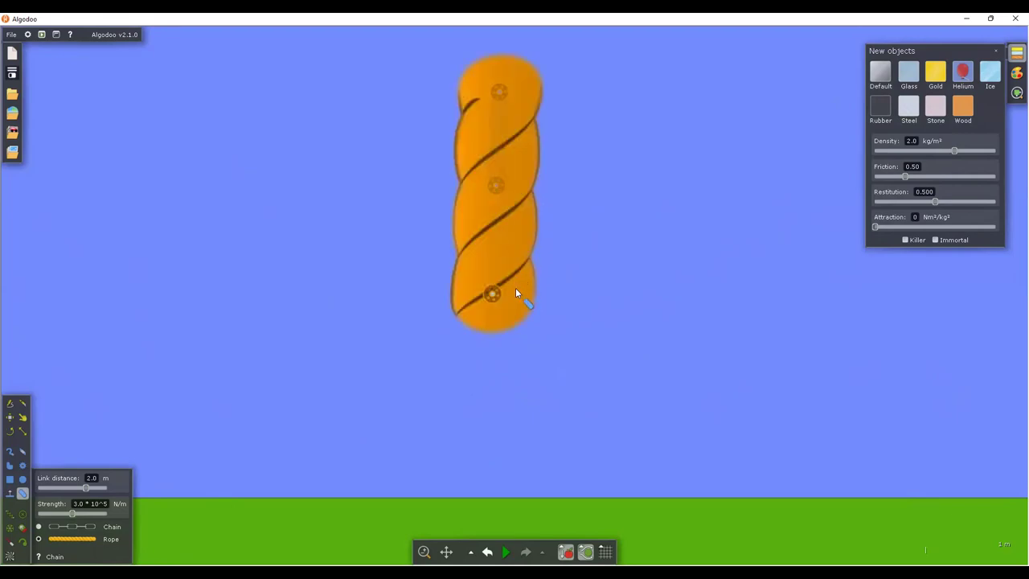
key(ctrl+z)
drag(82, 486, 71, 485)
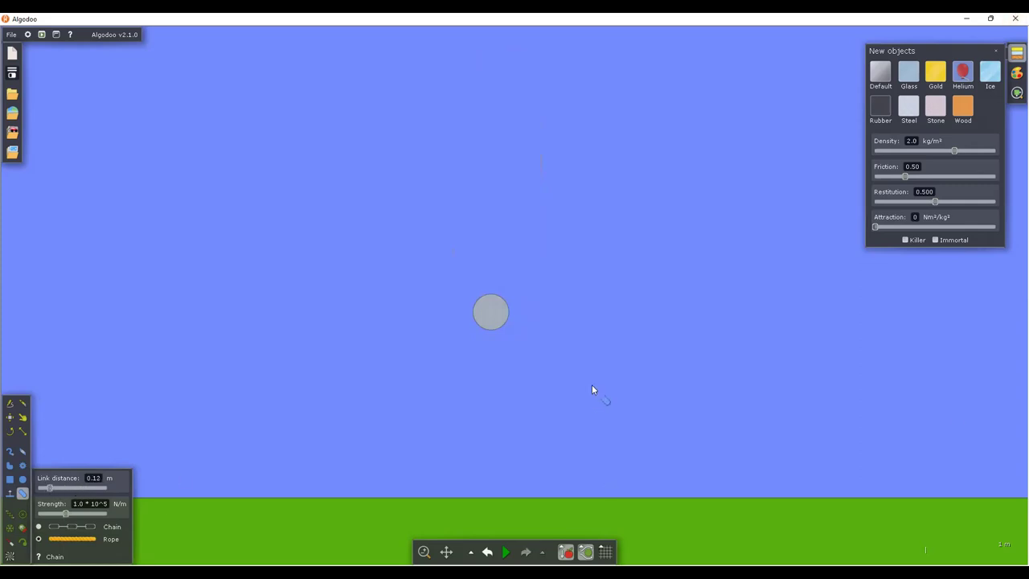
drag(493, 305, 498, 171)
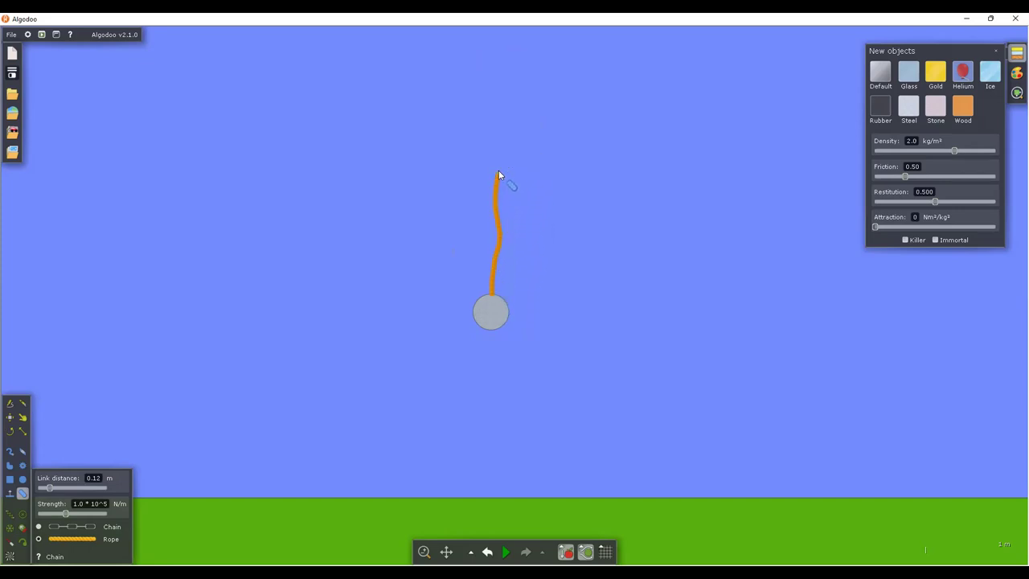
Step: Try a thin horizontal bar across the rope's upper end in the simulation, then rewind and delete the bar
click(10, 479)
drag(449, 163, 610, 170)
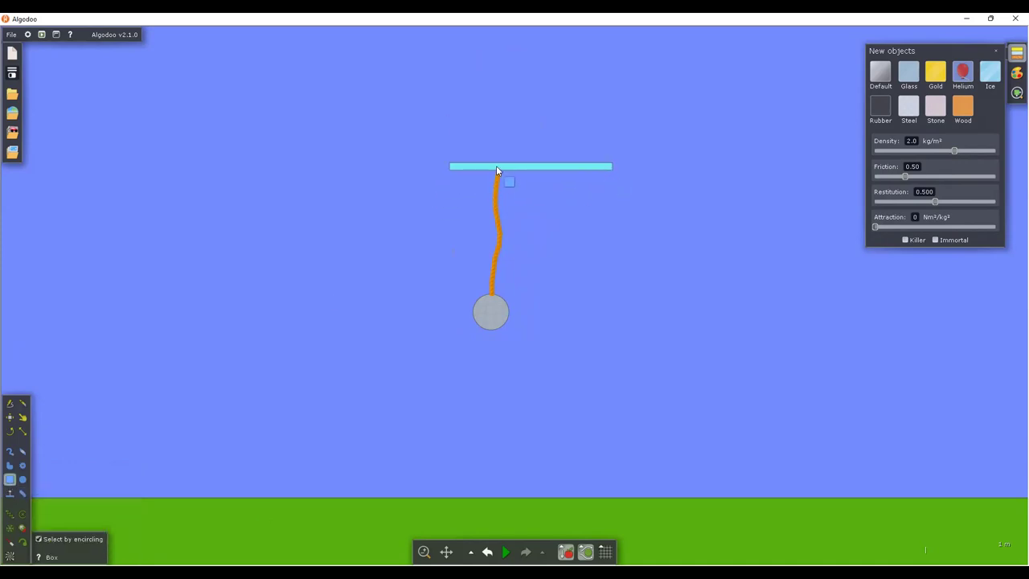
mouse_move(509, 165)
mouse_down()
mouse_move(525, 168)
mouse_move(518, 180)
mouse_up()
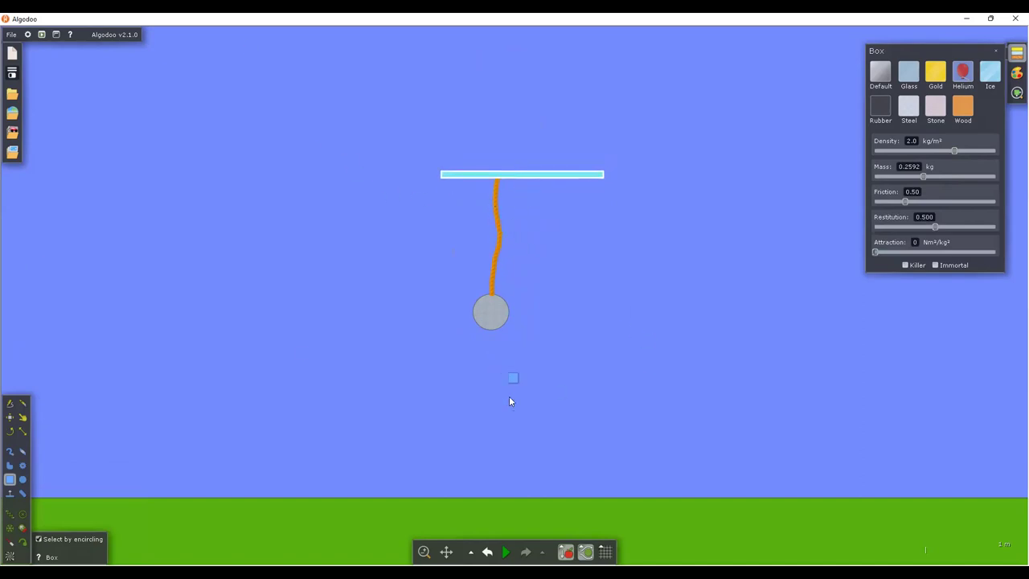
click(505, 552)
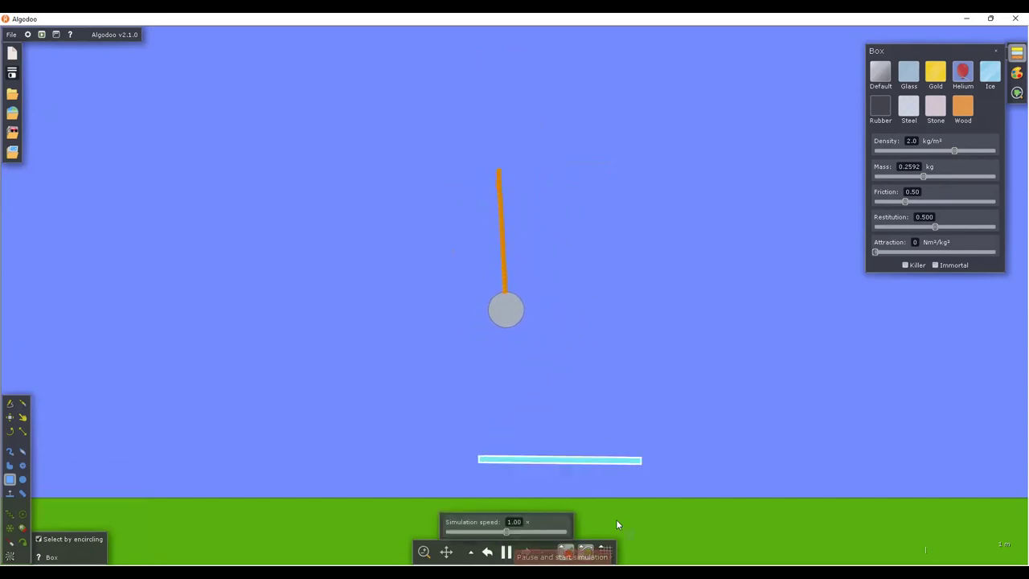
key(ctrl+z)
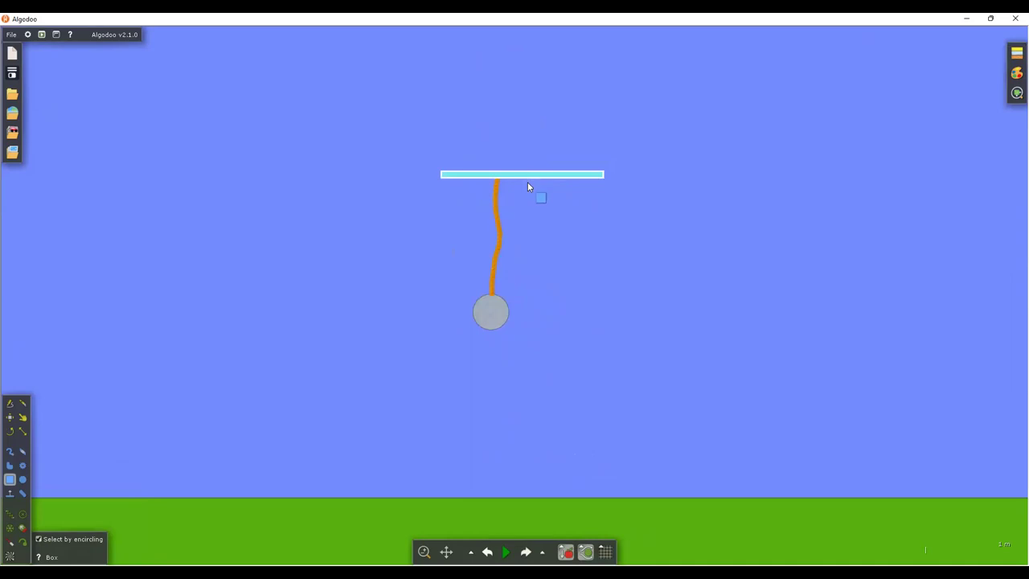
key(Delete)
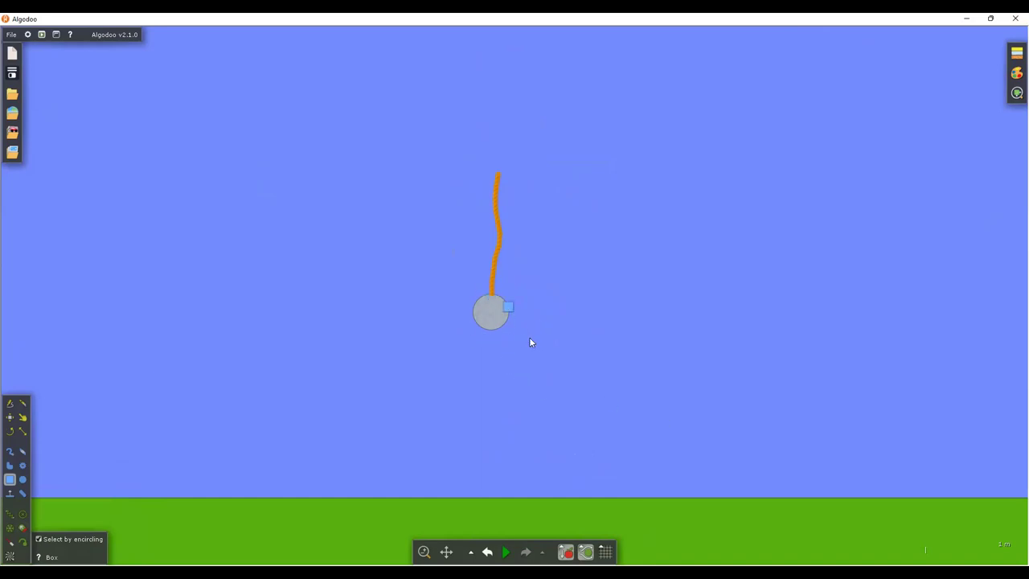
Step: Run the simulation and swing the hanging steel circle to both sides with the Drag tool
click(505, 552)
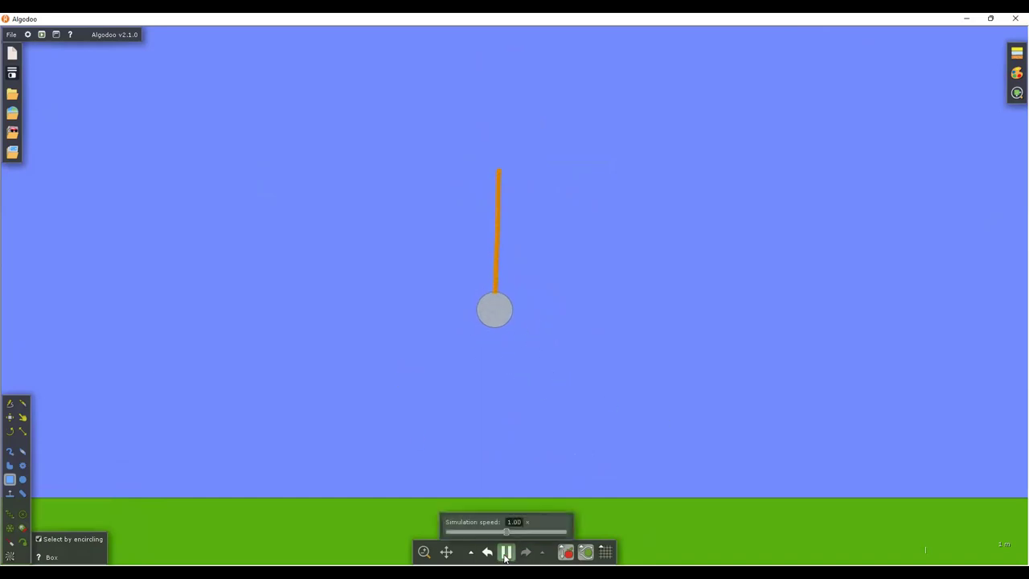
click(22, 419)
drag(463, 319, 404, 294)
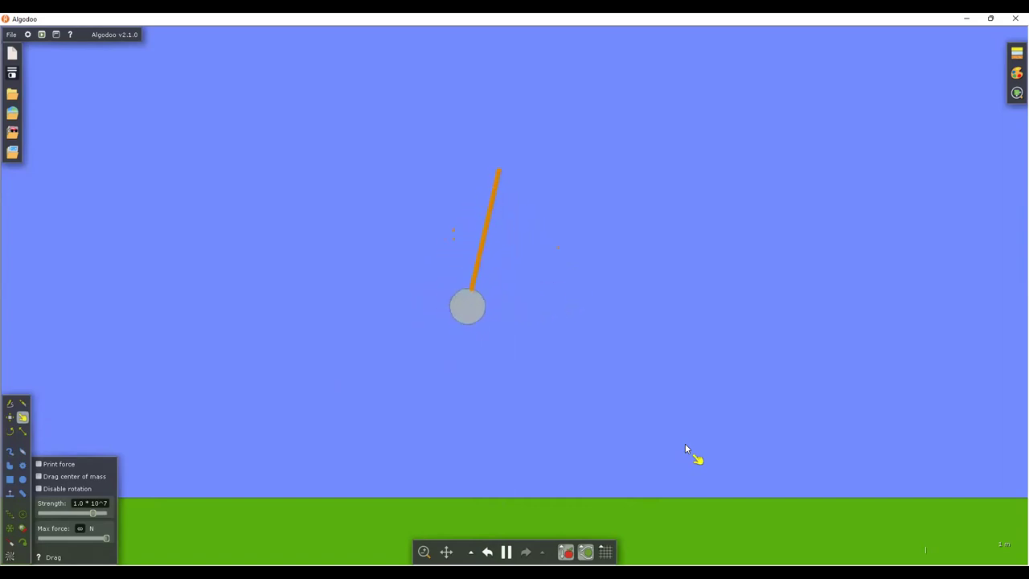
mouse_move(505, 553)
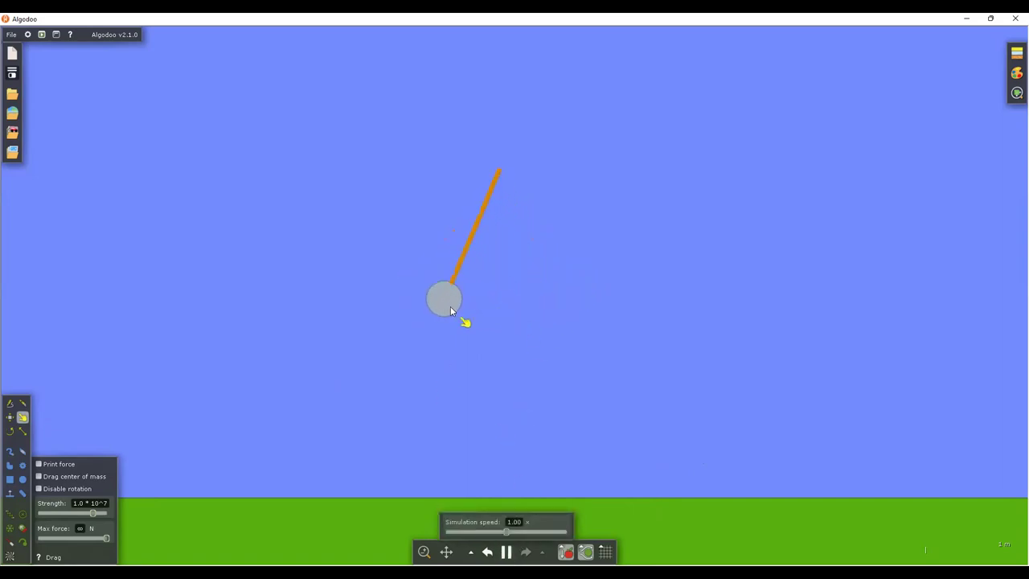
drag(426, 286, 564, 297)
right_click(564, 297)
mouse_move(595, 336)
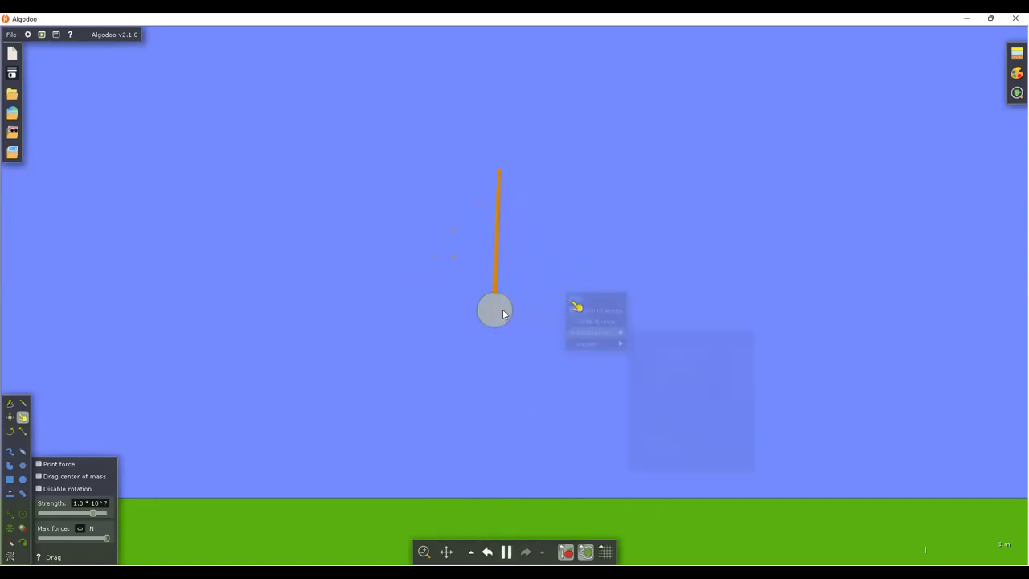
Step: Pause the simulation with the pendulum circle pulled out to the right and open a plot for it
click(511, 554)
click(557, 294)
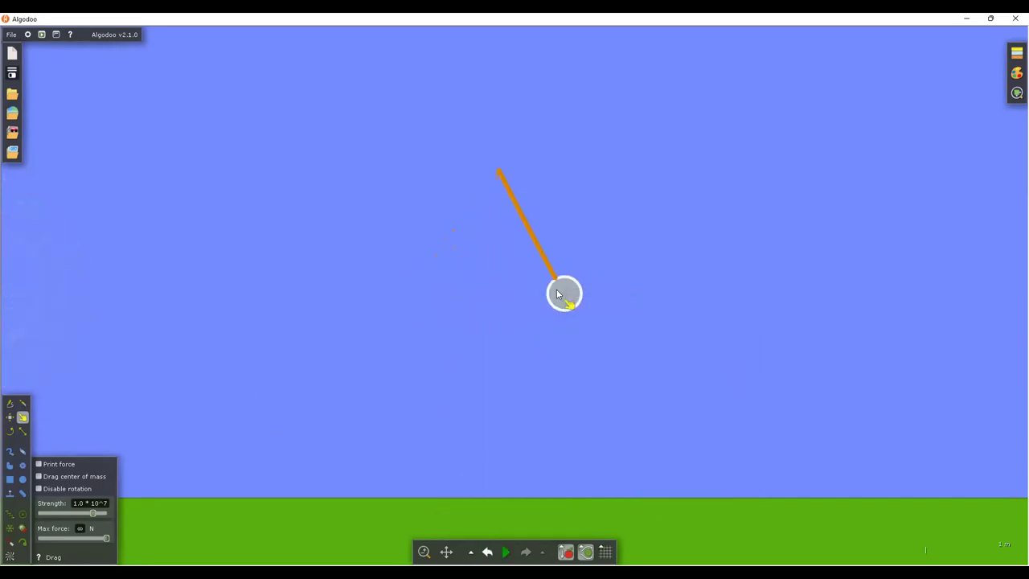
right_click(557, 295)
click(589, 372)
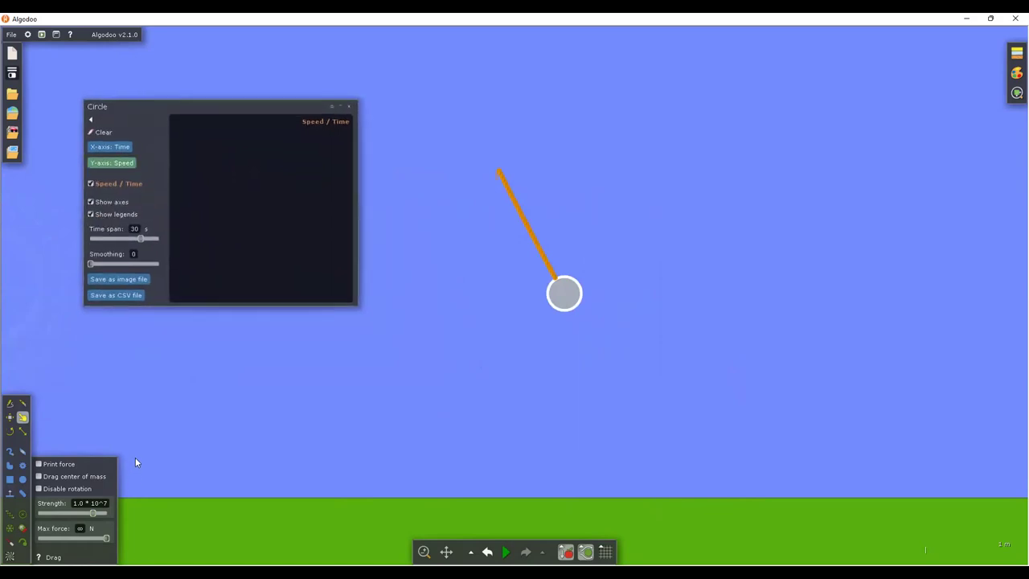
Step: Plot the circle's total, potential and kinetic energy sums against time while the pendulum swings, and pause the simulation
click(505, 553)
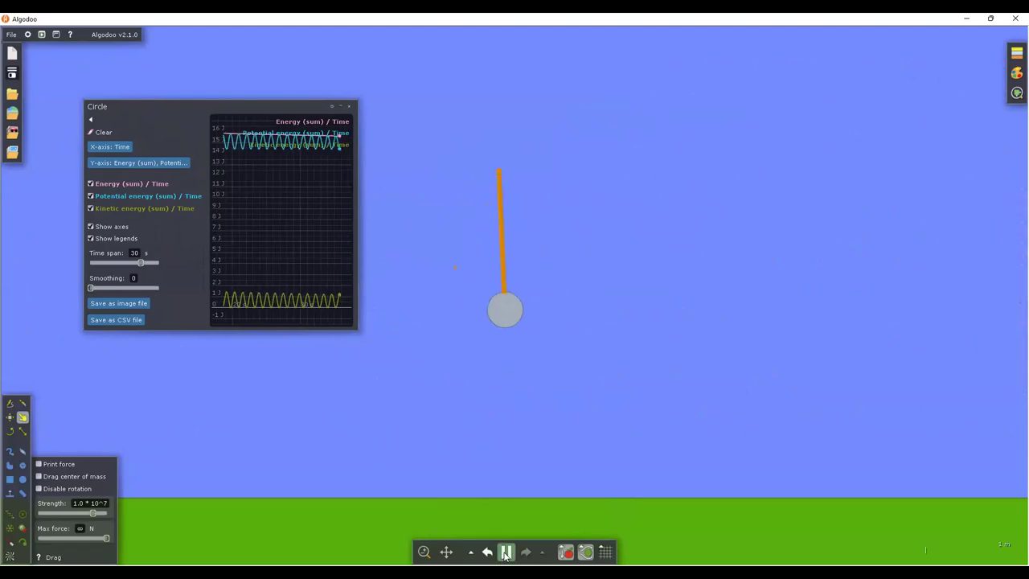
mouse_move(505, 553)
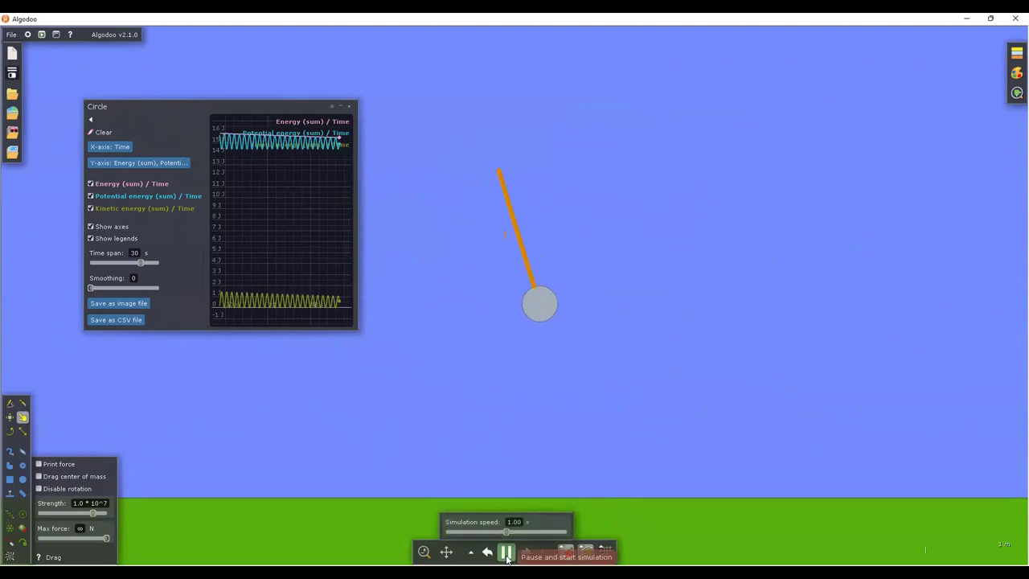
click(506, 554)
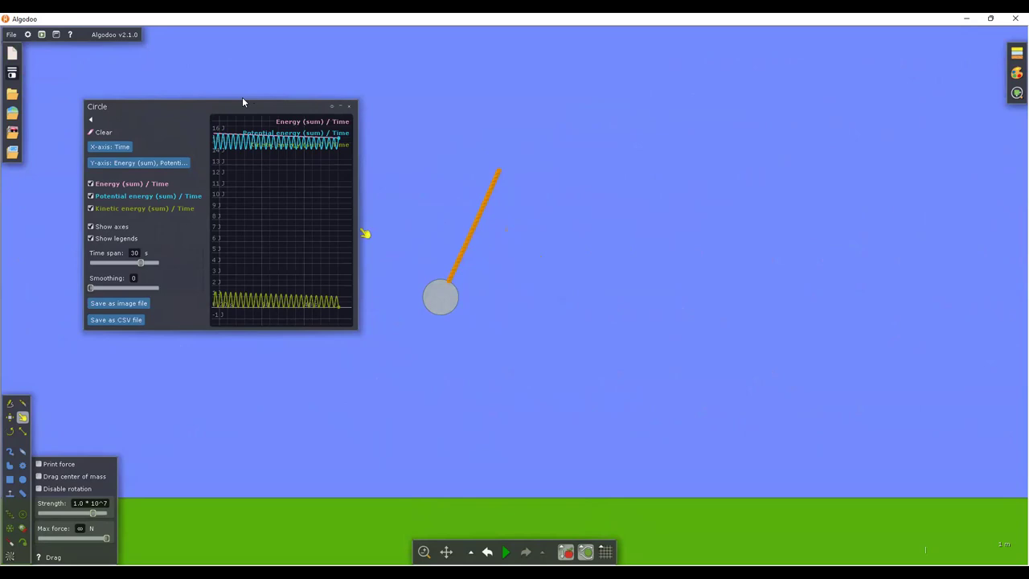
Step: Open the saved scene "springggg" and run its simulation
click(12, 74)
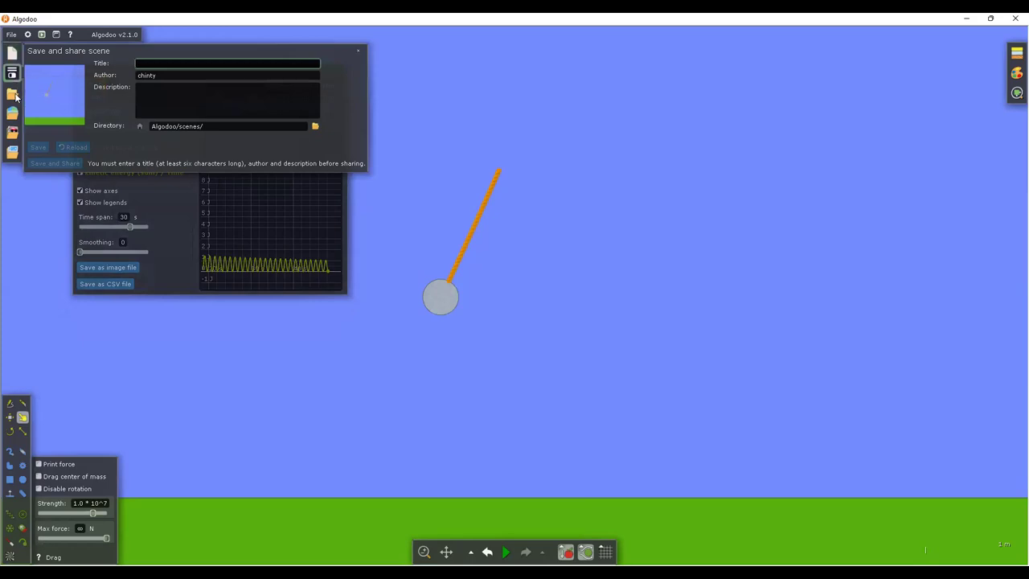
click(12, 52)
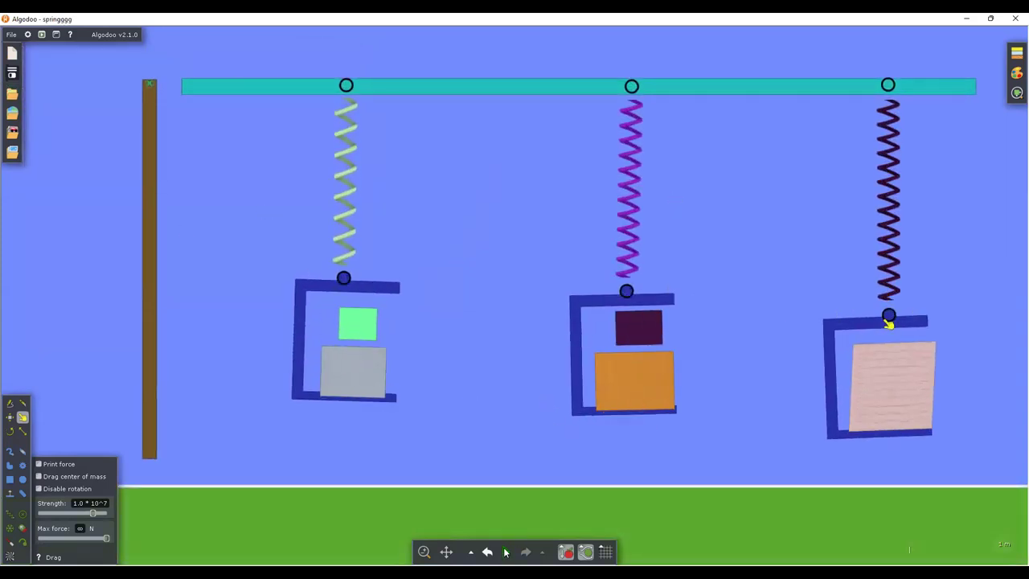
click(506, 551)
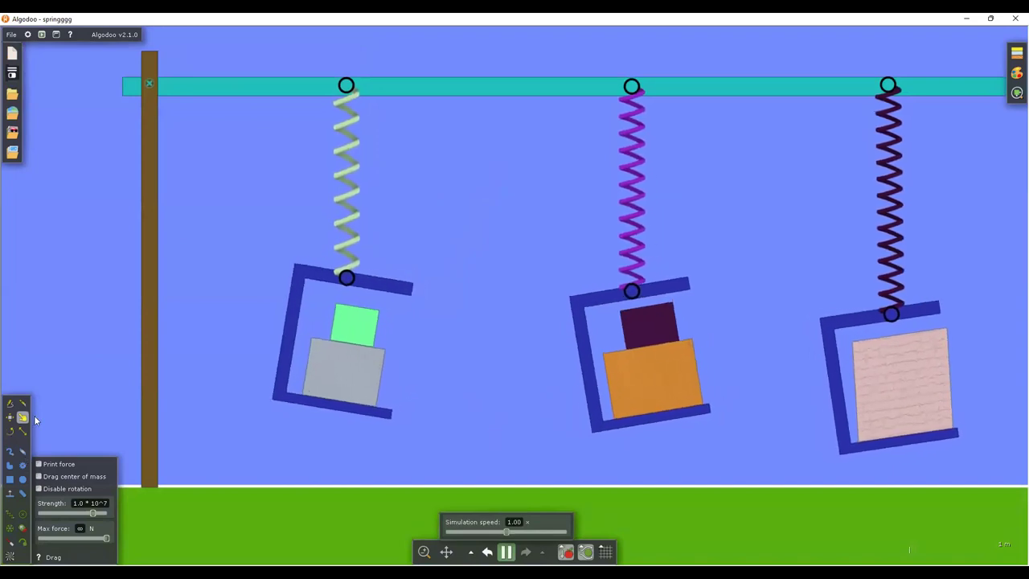
Step: Pause the simulation and move the blocks out of the three hanging brackets down to the ground
scroll(487, 451, down, 3)
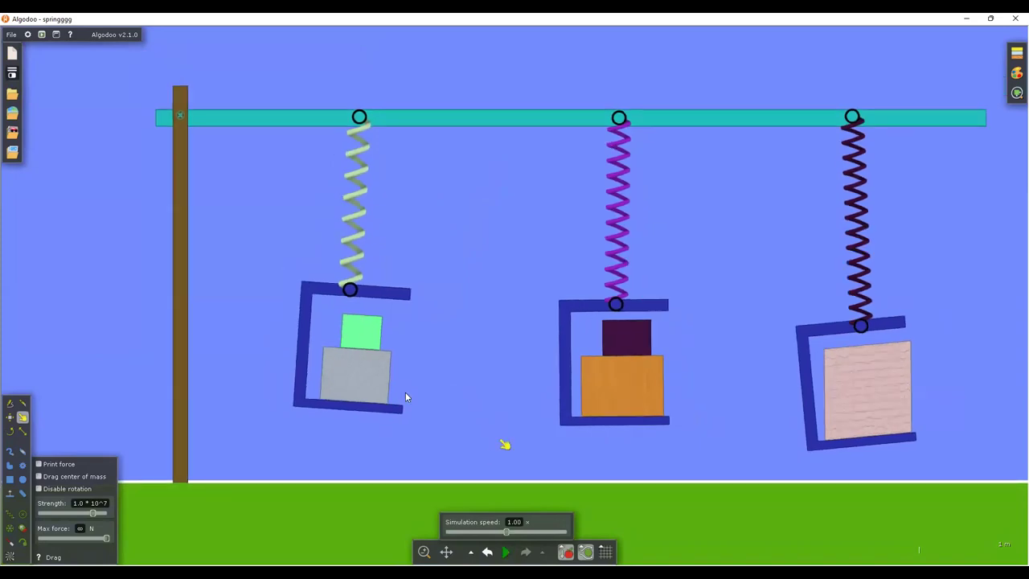
key(space)
drag(620, 455, 620, 455)
drag(582, 367, 571, 471)
mouse_move(747, 424)
mouse_down()
mouse_move(773, 419)
mouse_move(775, 483)
mouse_up()
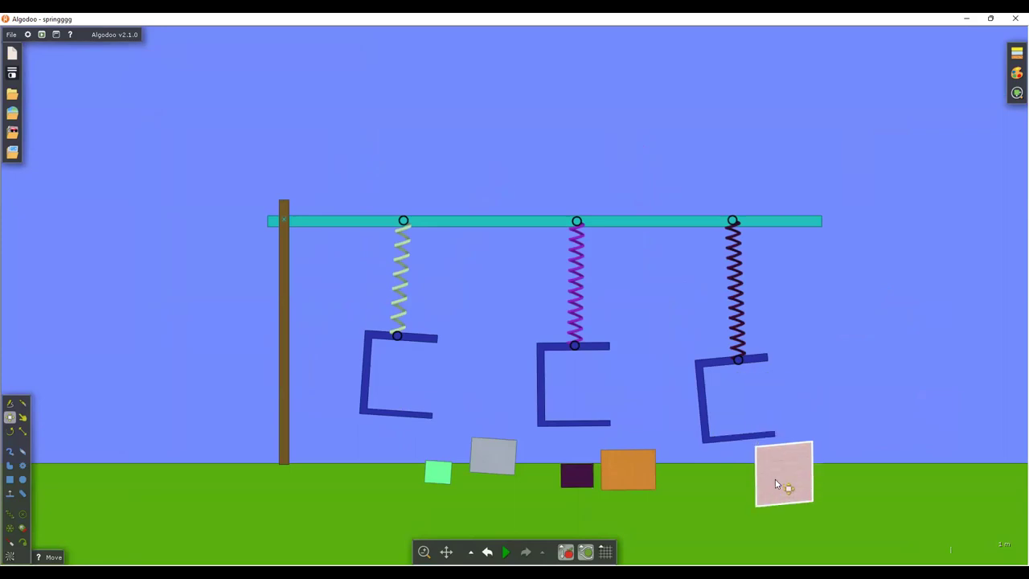
Step: Run the simulation and move the grey block into the bracket hanging from the pale green spring
click(505, 552)
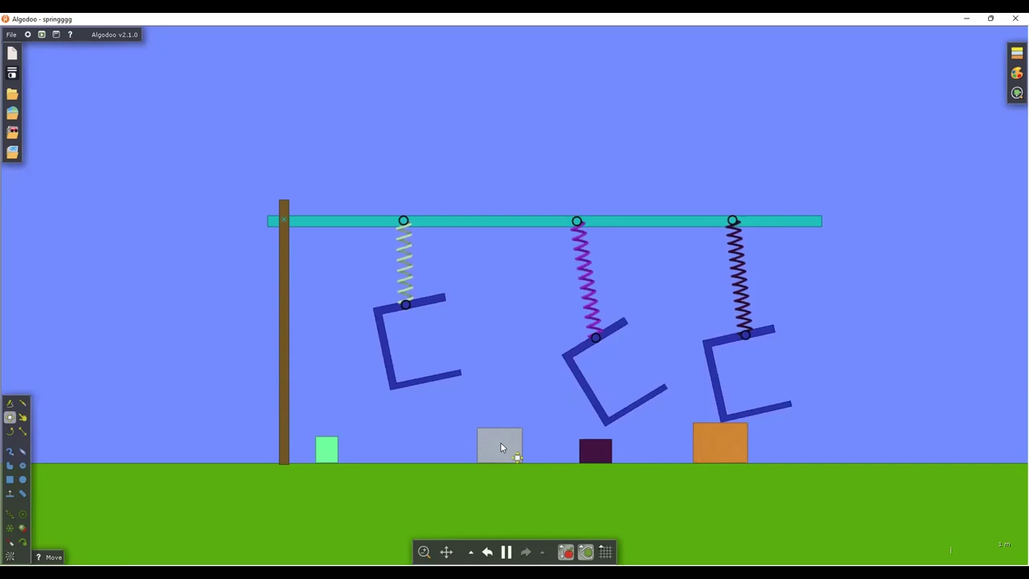
click(499, 441)
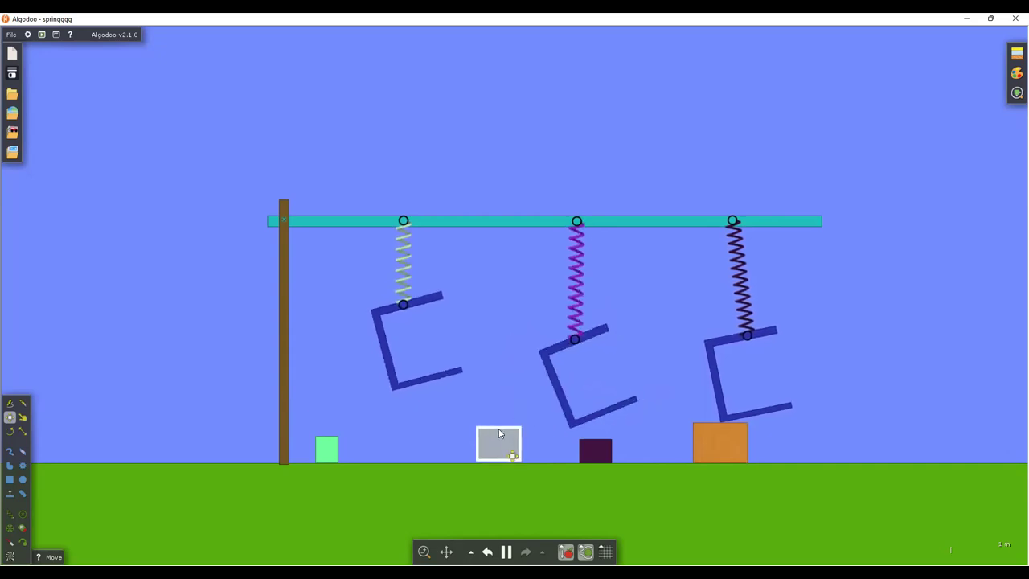
drag(499, 434, 406, 347)
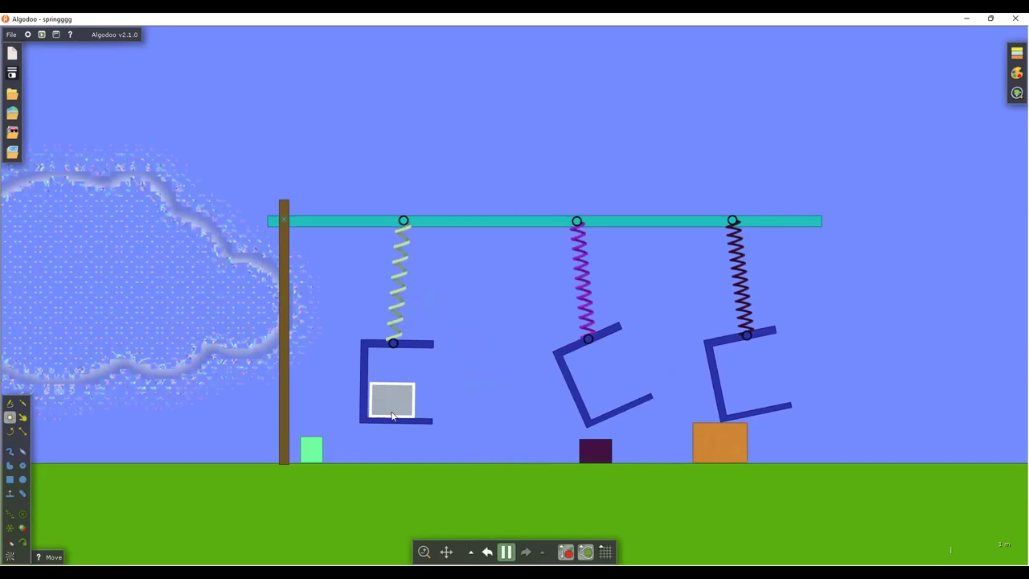
drag(392, 415, 408, 405)
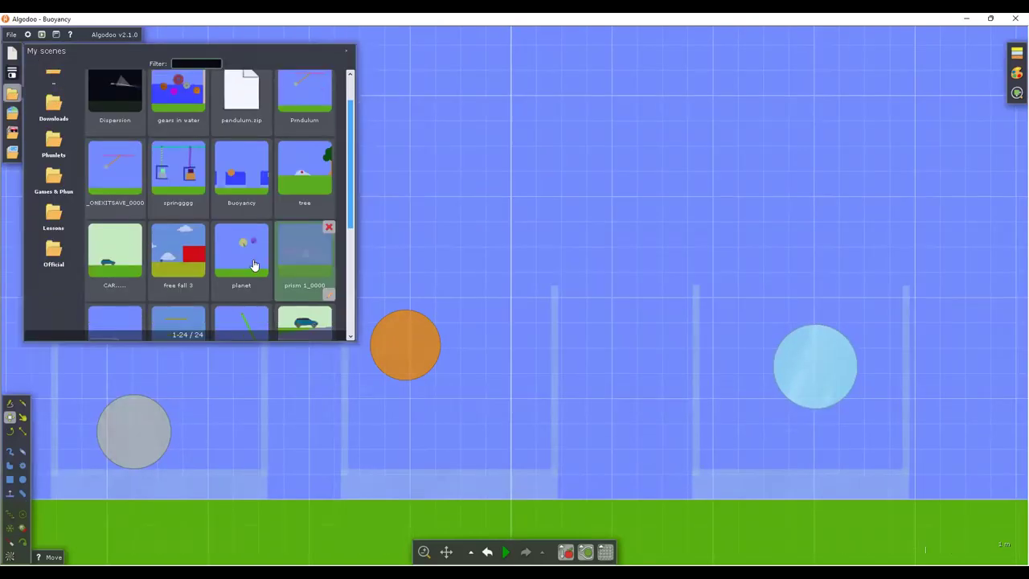
scroll(254, 265, down, 5)
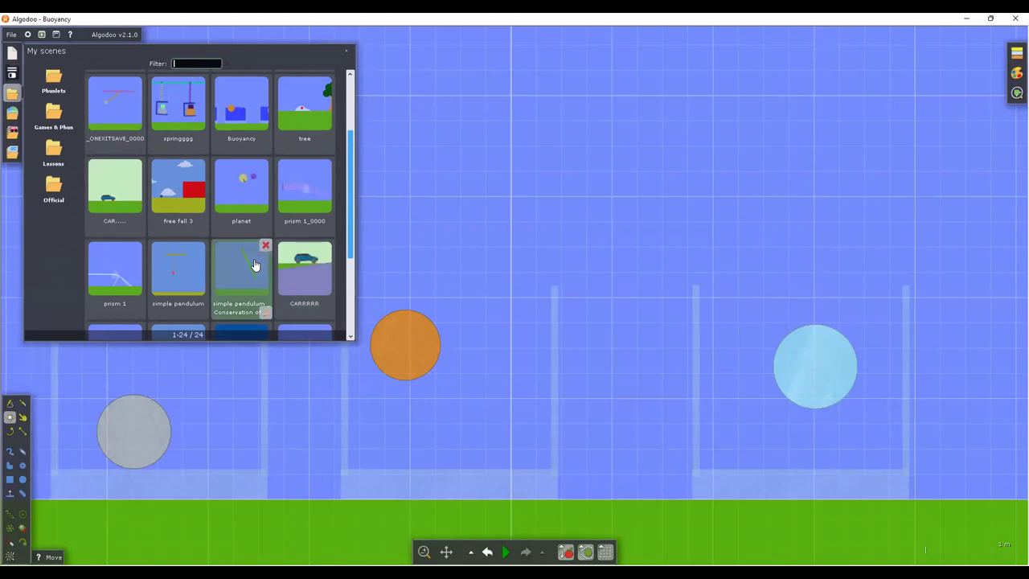
scroll(254, 266, down, 2)
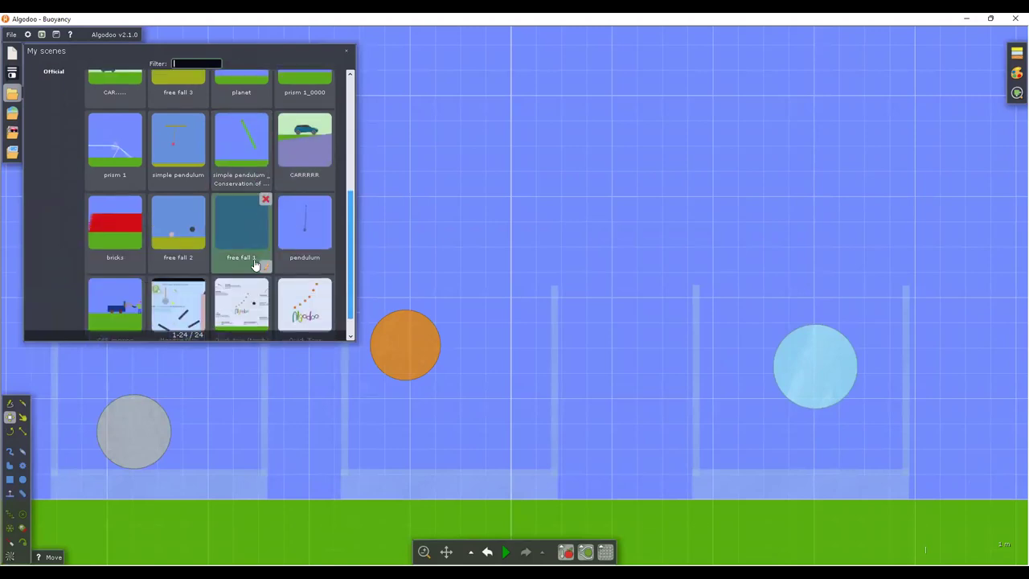
scroll(254, 265, up, 7)
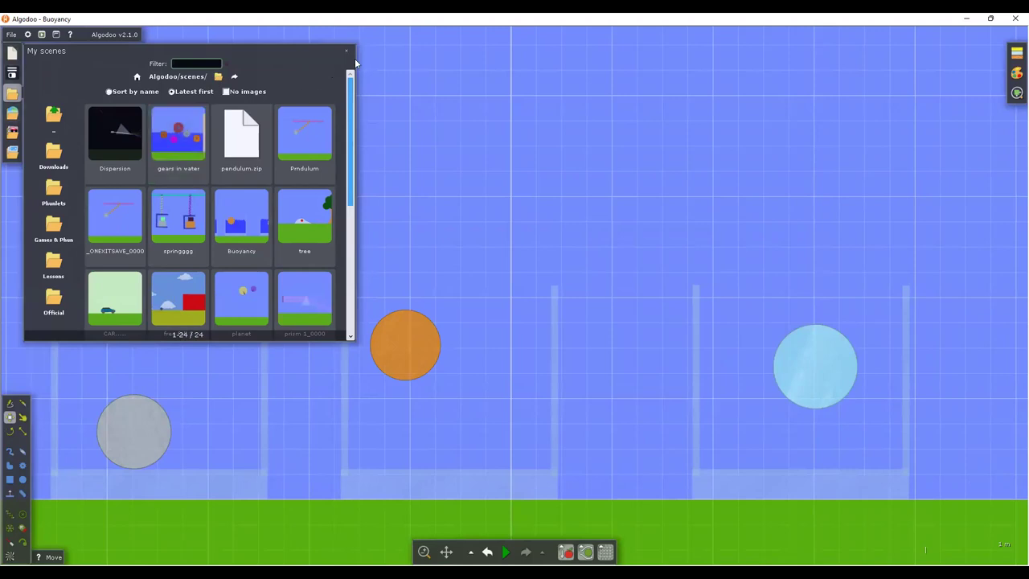
click(12, 93)
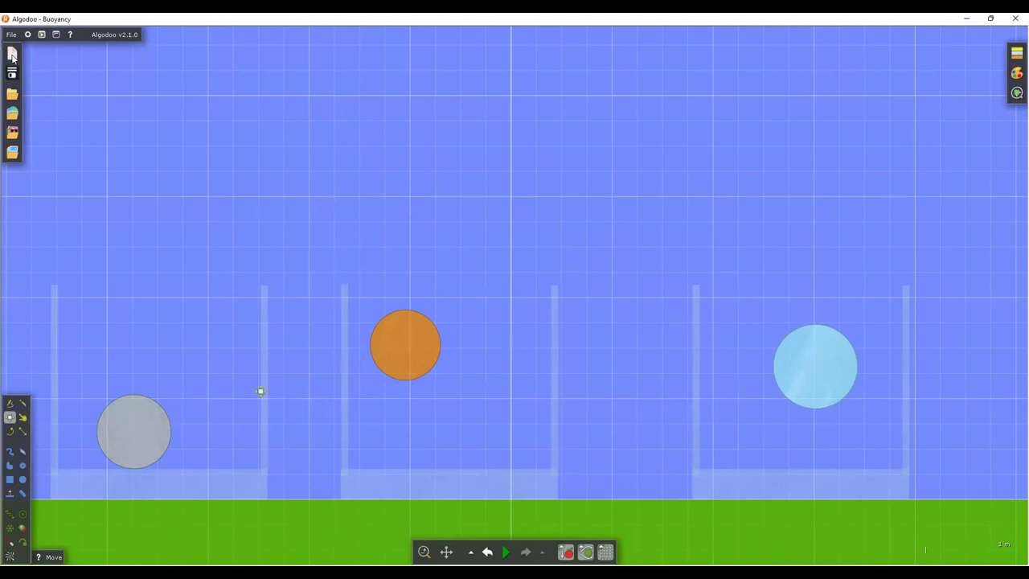
Step: Create a new scene with the Default palette
click(12, 55)
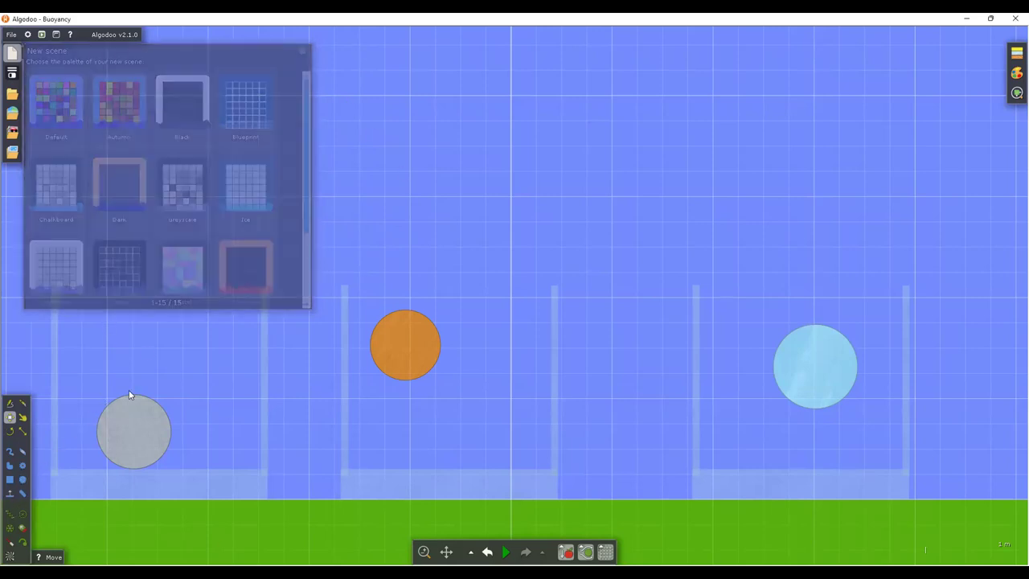
click(12, 53)
click(57, 115)
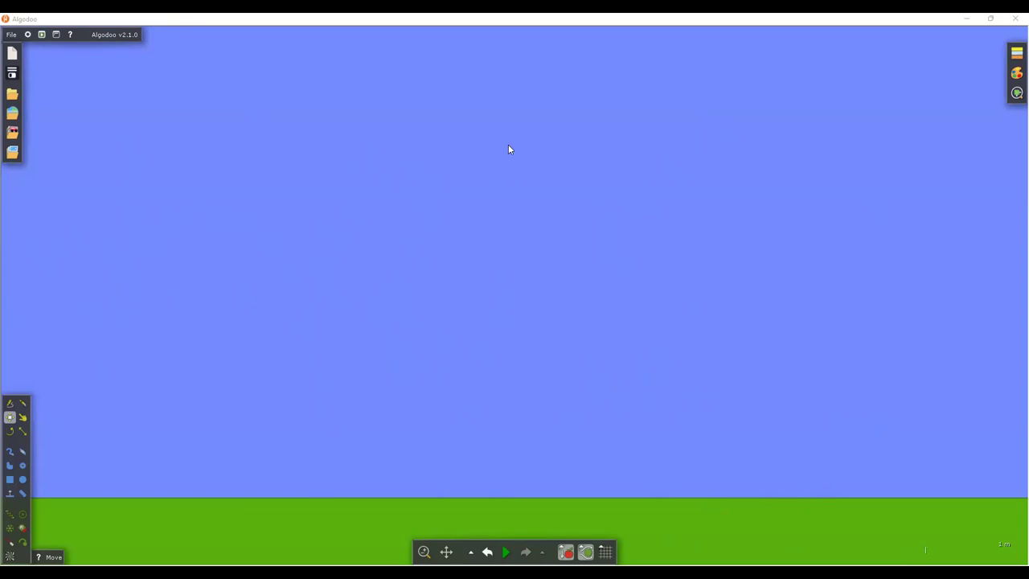
Step: Open the saved scene "CAR....." from the user's own scenes
click(12, 93)
scroll(217, 261, down, 1)
click(106, 281)
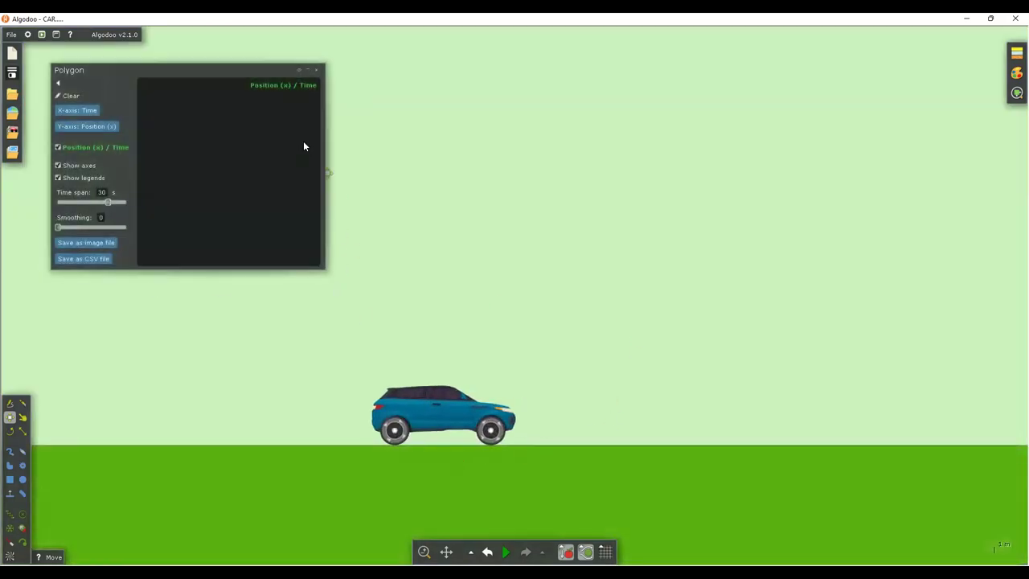
Step: Run the simulation to plot the car's x position against time, pausing and resuming it once while following the car along the ground
click(505, 551)
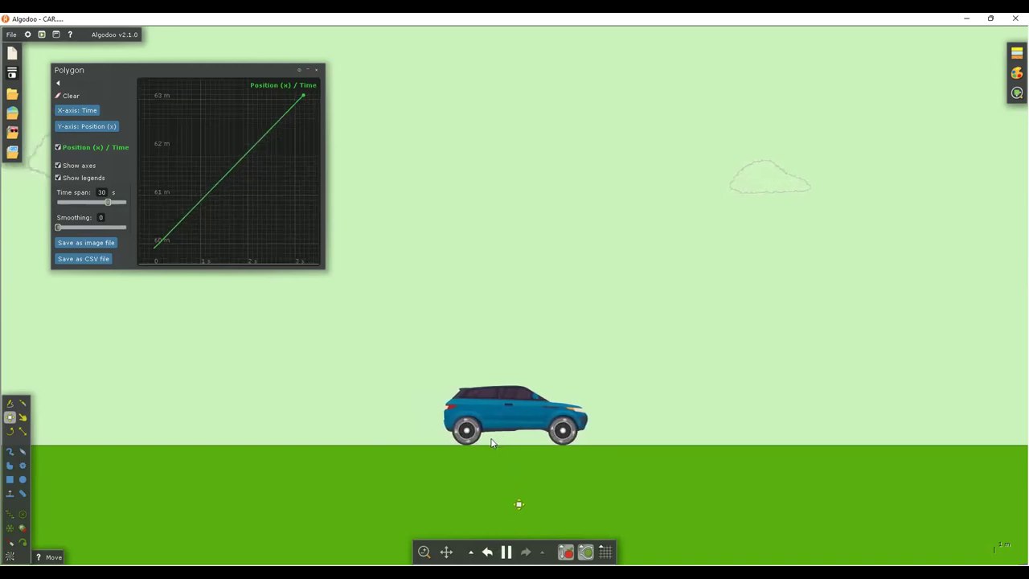
click(505, 551)
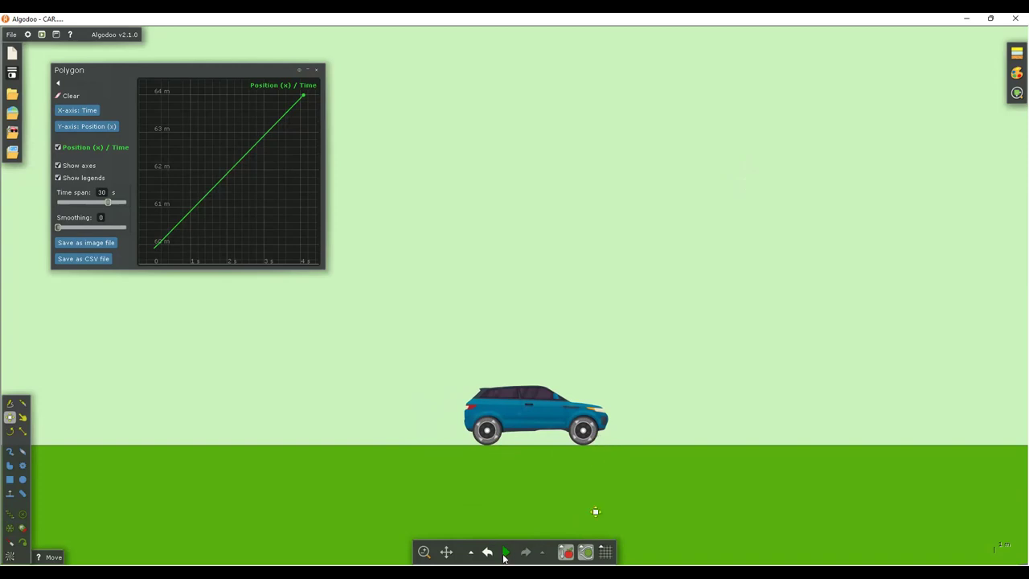
key(space)
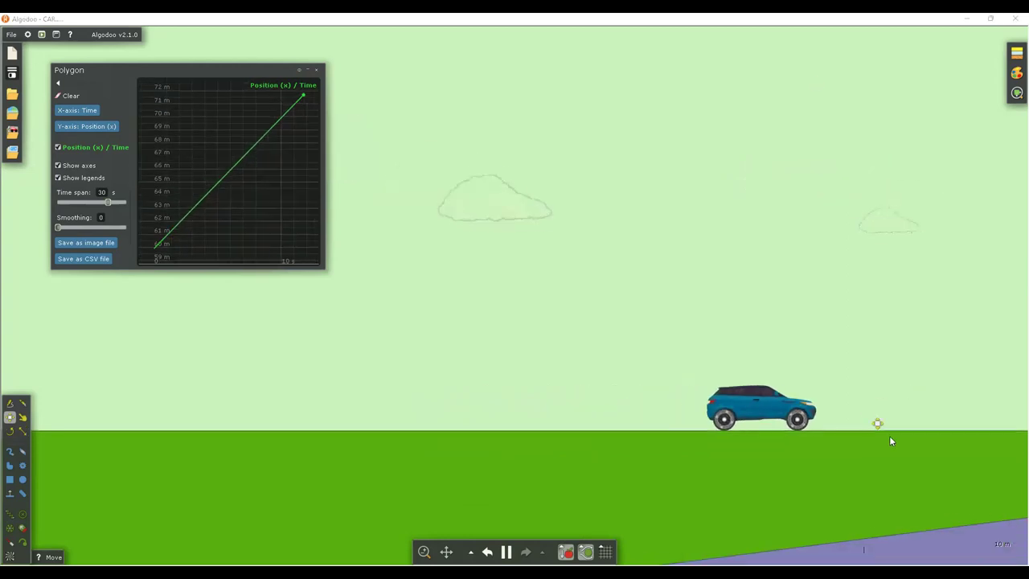
click(448, 556)
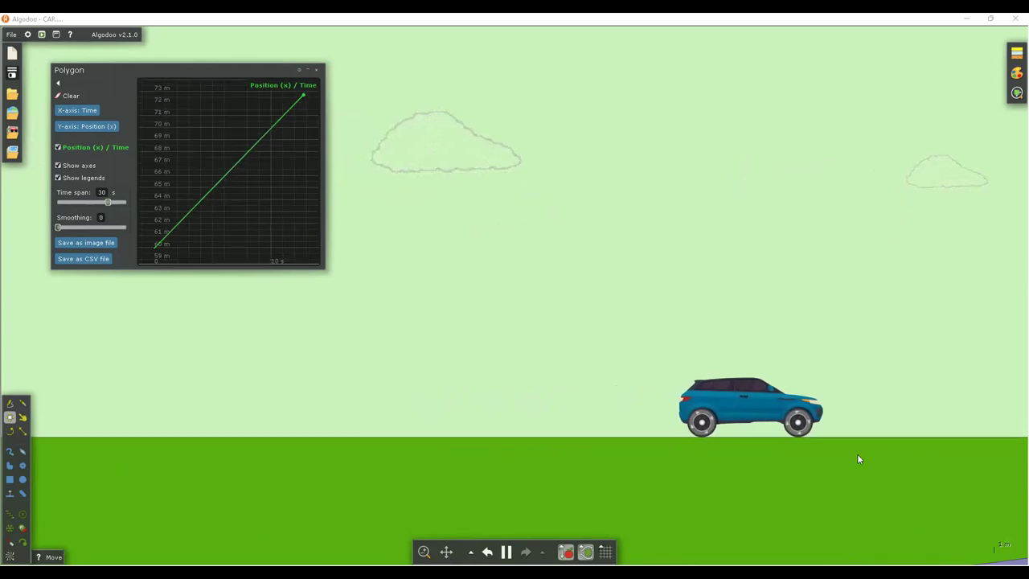
drag(879, 466, 535, 494)
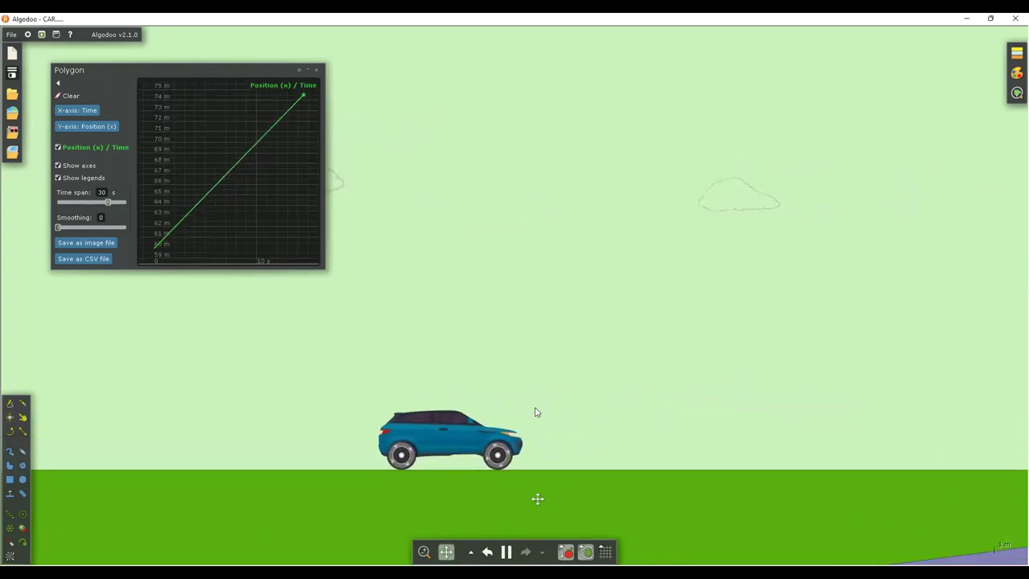